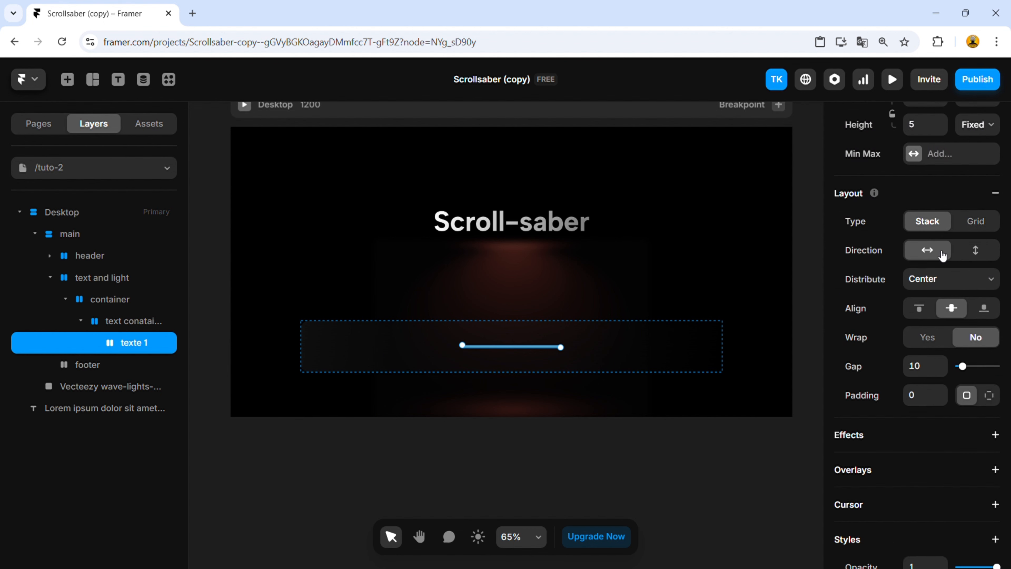
Make the texte 1 frame fill its container's width and set its fixed height to 98.
scroll(955, 258, up, 5)
click(976, 344)
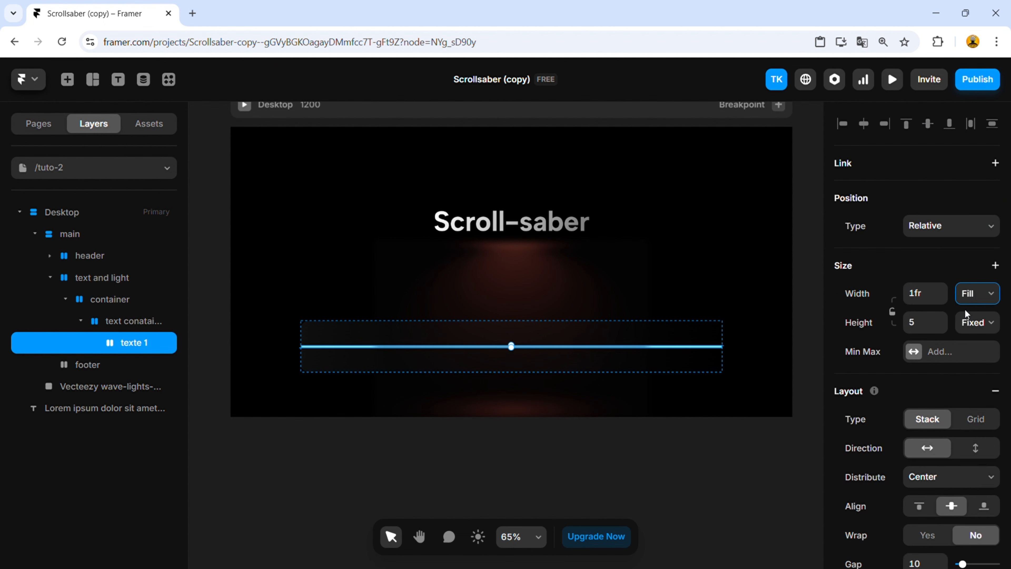
drag(942, 322, 941, 272)
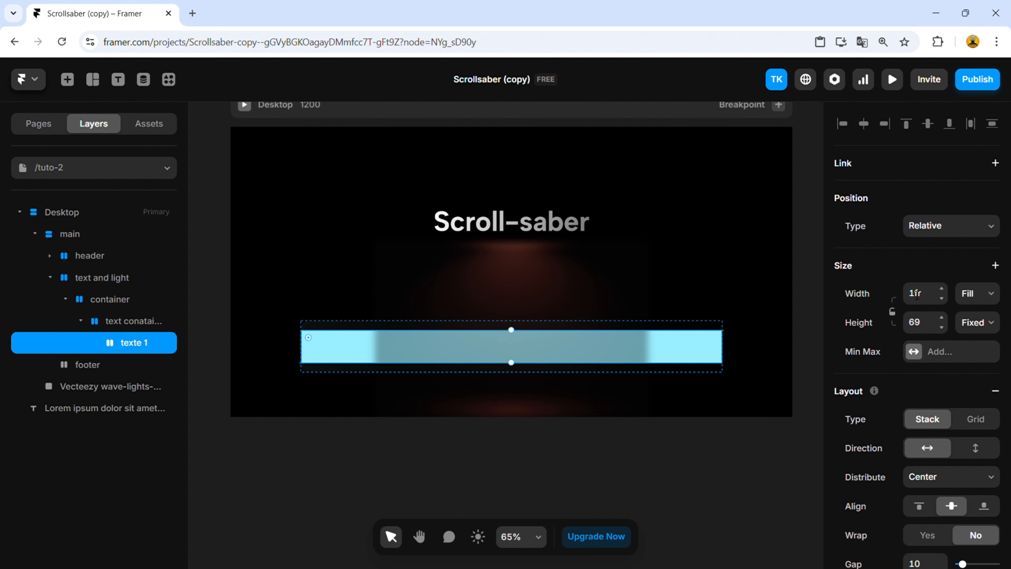
drag(945, 322, 939, 301)
scroll(941, 484, down, 5)
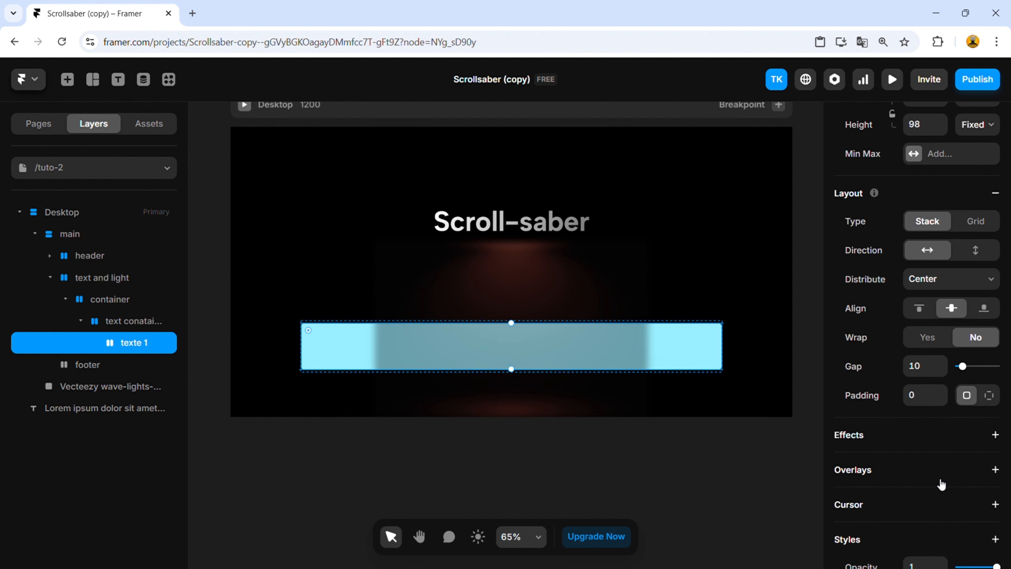
Set texte 1's padding to 20 at top and bottom and 10 at left and right.
click(986, 396)
text(20)
key(Tab)
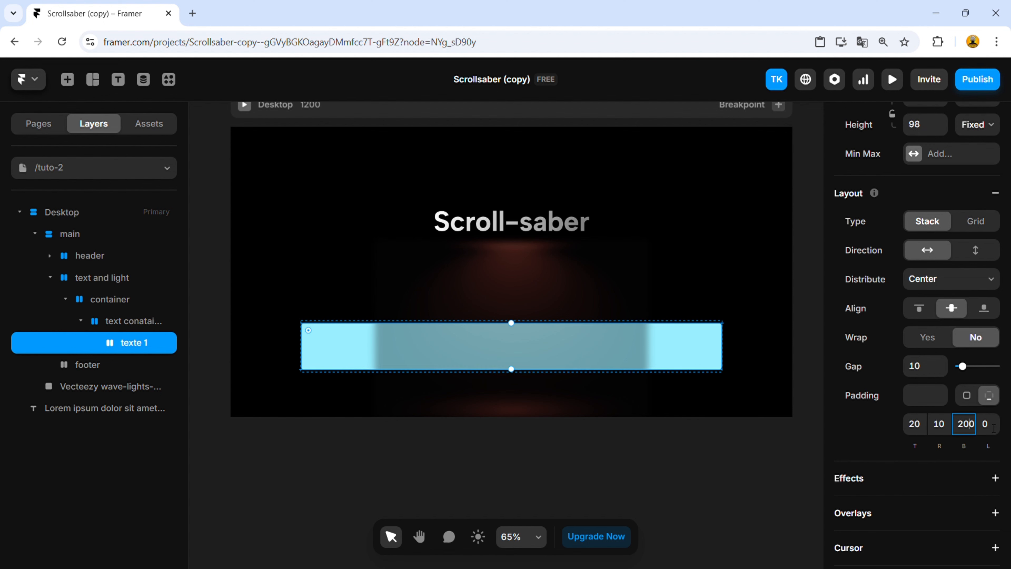
key(Tab)
text(10)
click(697, 449)
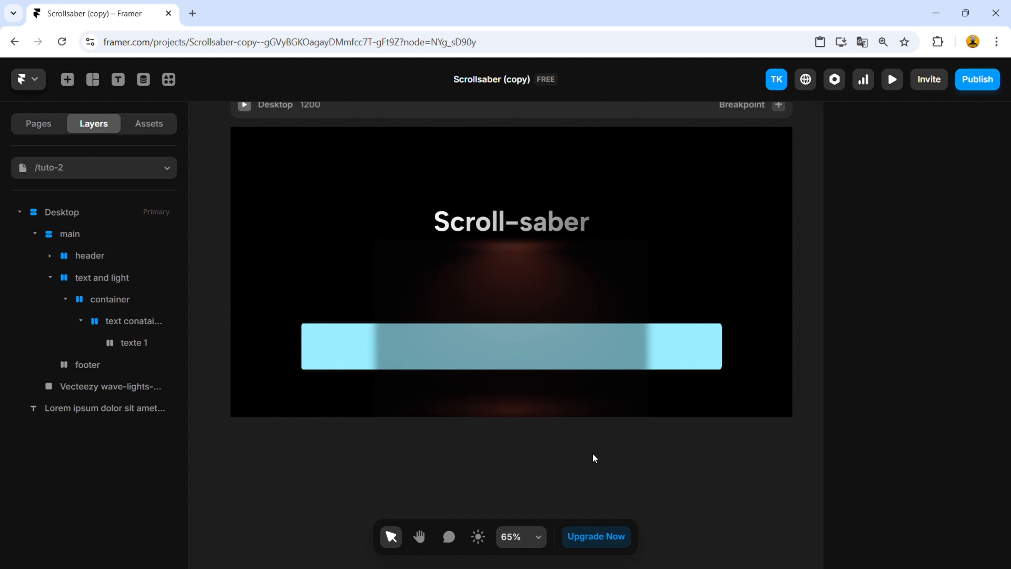
Nest the Lorem ipsum text layer inside texte 1 and remove the fill of texte 1.
scroll(592, 453, down, 5)
drag(551, 457, 584, 351)
scroll(584, 351, up, 1)
drag(120, 410, 138, 345)
scroll(792, 295, up, 1)
click(143, 343)
click(995, 537)
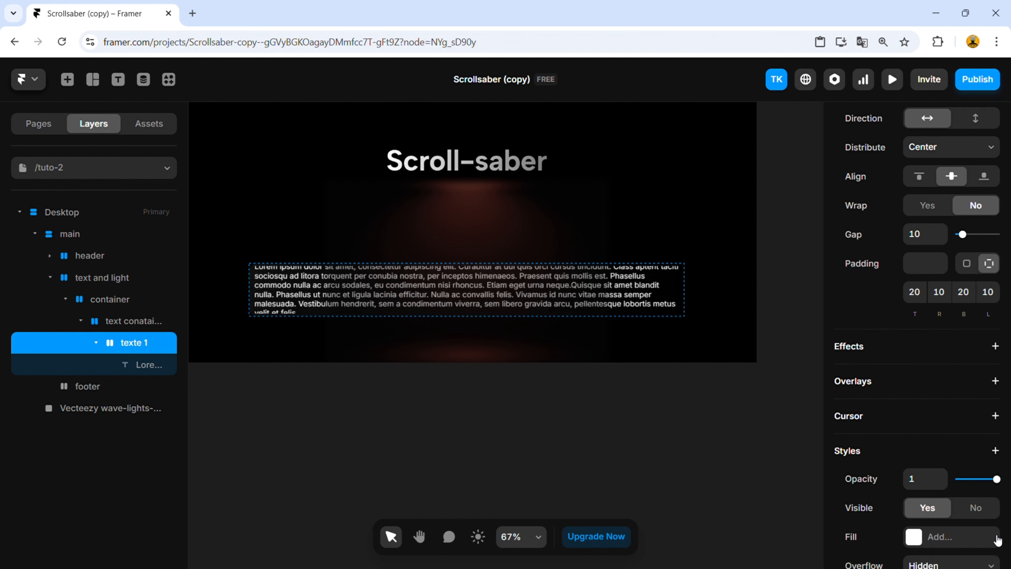
Lower the opacity of the wave-lights image to 0.24.
click(414, 392)
scroll(412, 364, up, 1)
scroll(412, 363, down, 2)
click(531, 293)
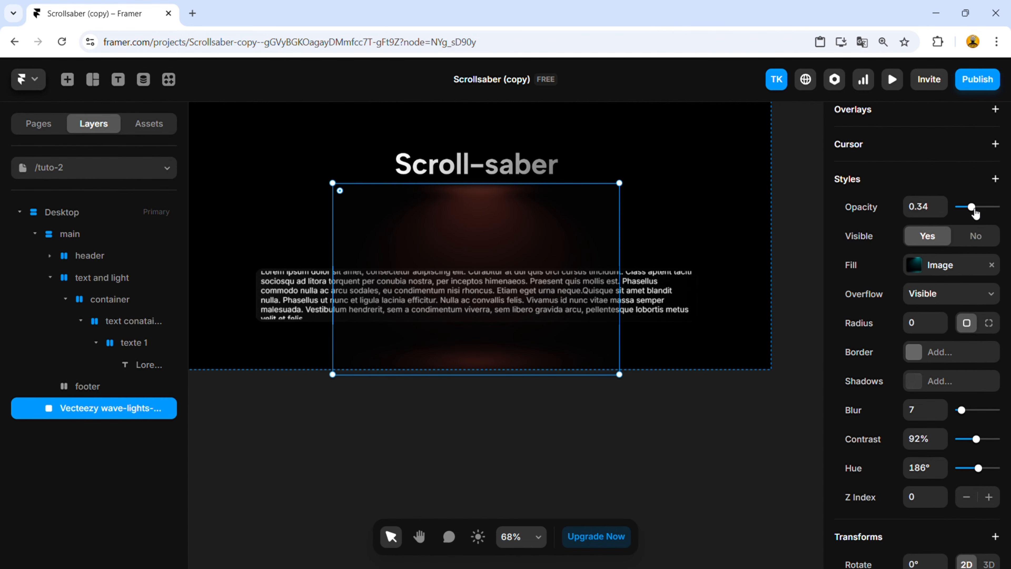
scroll(537, 349, down, 1)
scroll(358, 310, up, 1)
Set the height of texte 1 to Fit so the frame follows its paragraph.
click(131, 346)
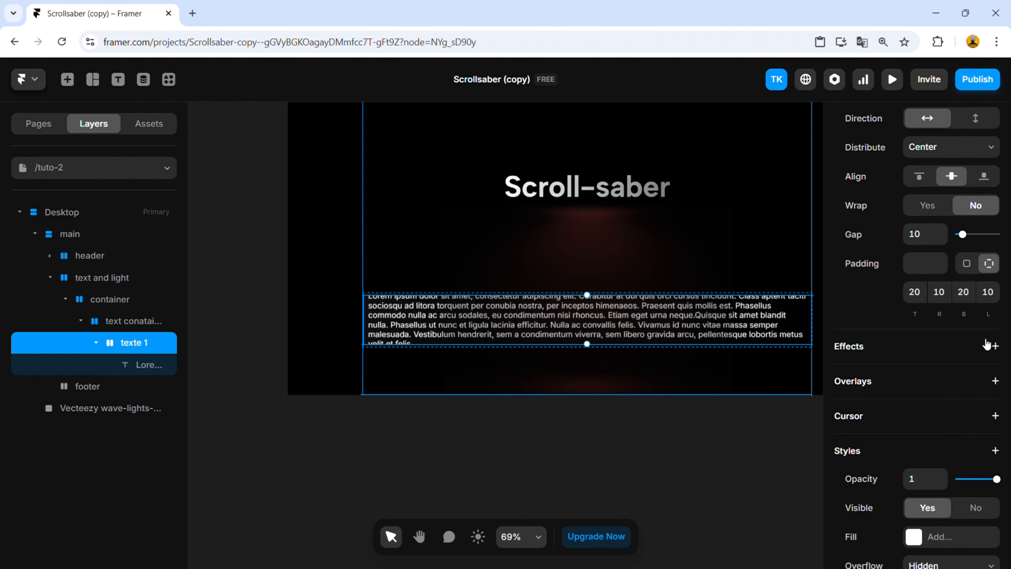
scroll(987, 343, up, 5)
click(984, 256)
click(982, 333)
scroll(971, 469, down, 3)
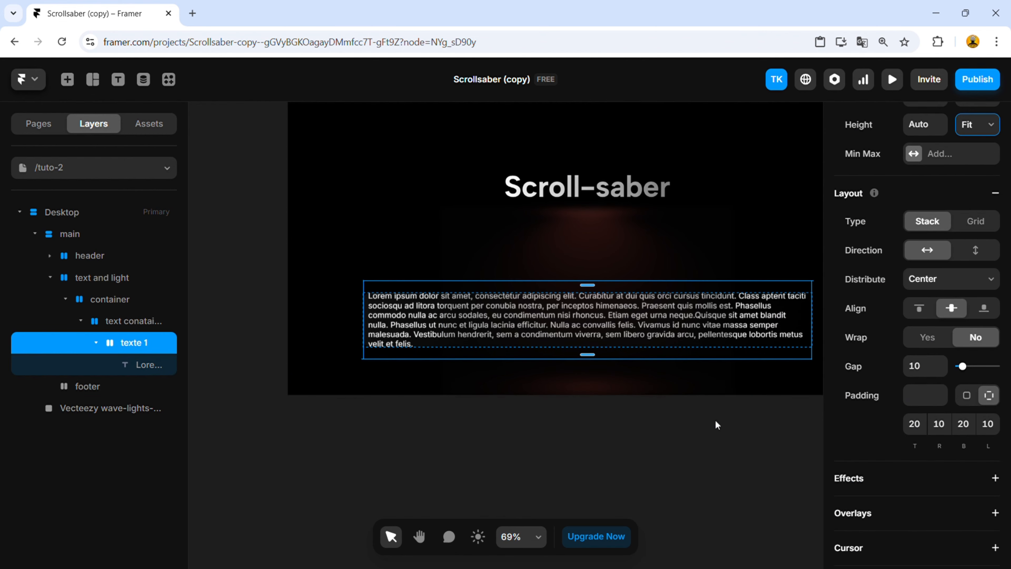
Set the height of the text container that holds texte 1 to Fit.
scroll(712, 407, up, 1)
click(711, 401)
click(134, 321)
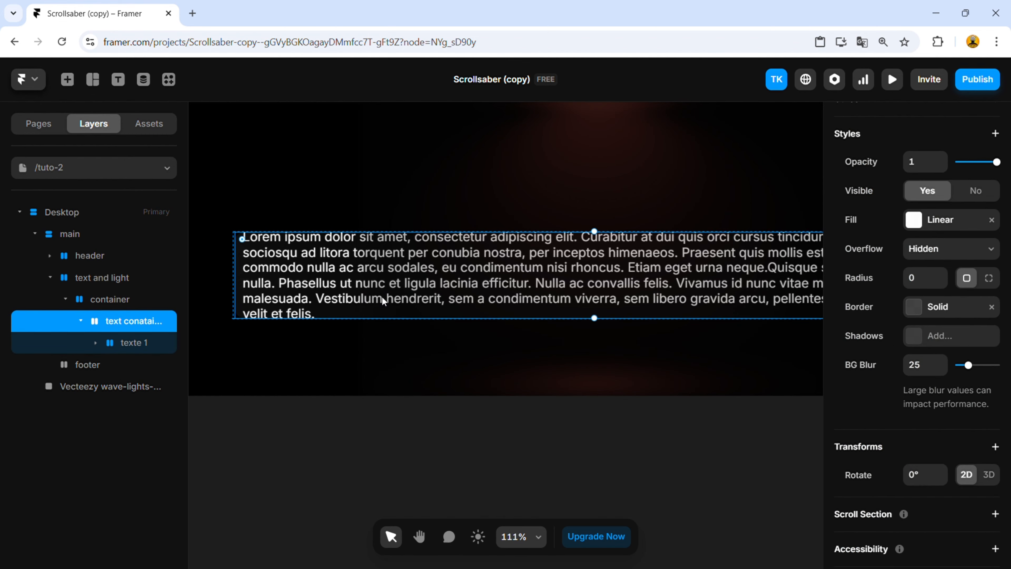
scroll(911, 345, up, 2)
scroll(916, 338, up, 8)
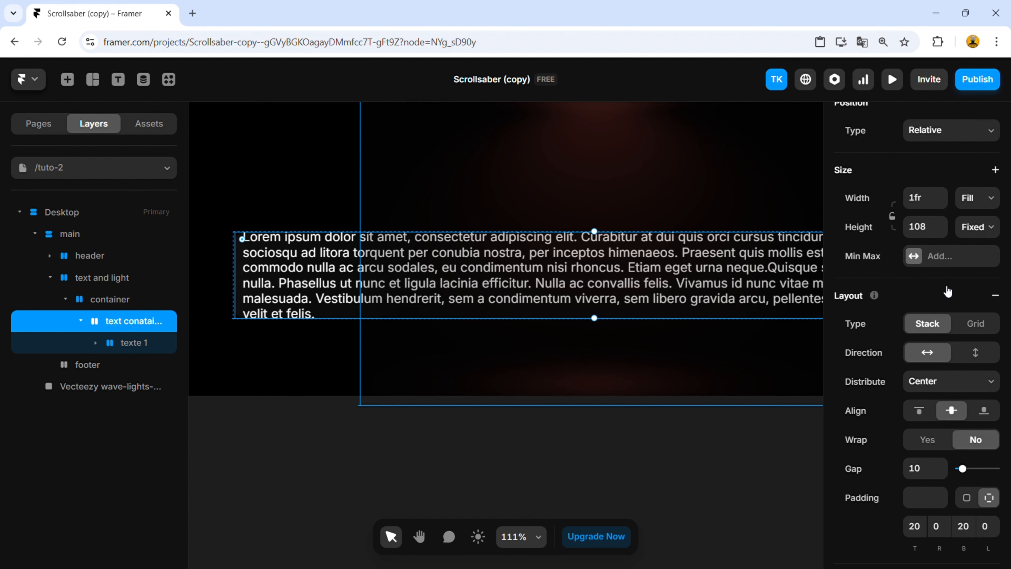
click(121, 341)
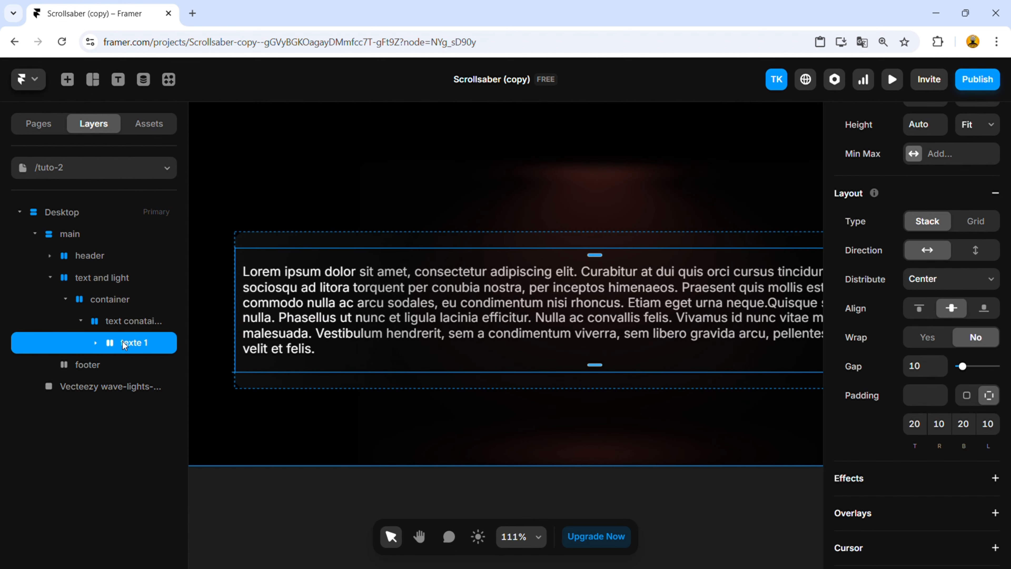
key(ctrl+d)
key(ctrl+z)
Switch the stack direction of the text container around texte 1 to vertical.
click(129, 321)
click(984, 354)
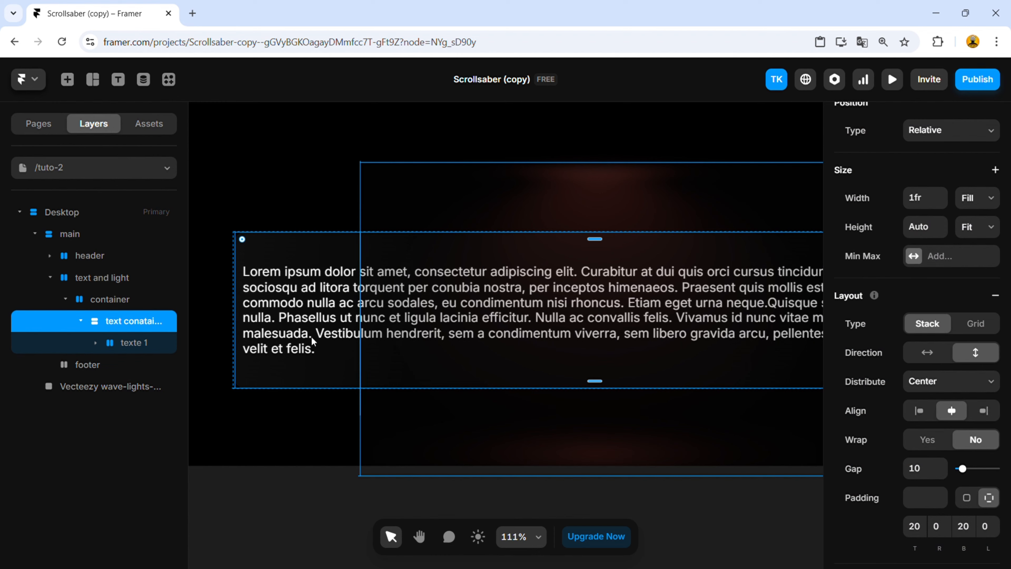
Change the Lorem ipsum text colour to a linear gradient running horizontally from its left edge.
click(129, 339)
scroll(377, 359, down, 4)
click(499, 269)
double_click(500, 315)
scroll(927, 384, down, 4)
click(916, 304)
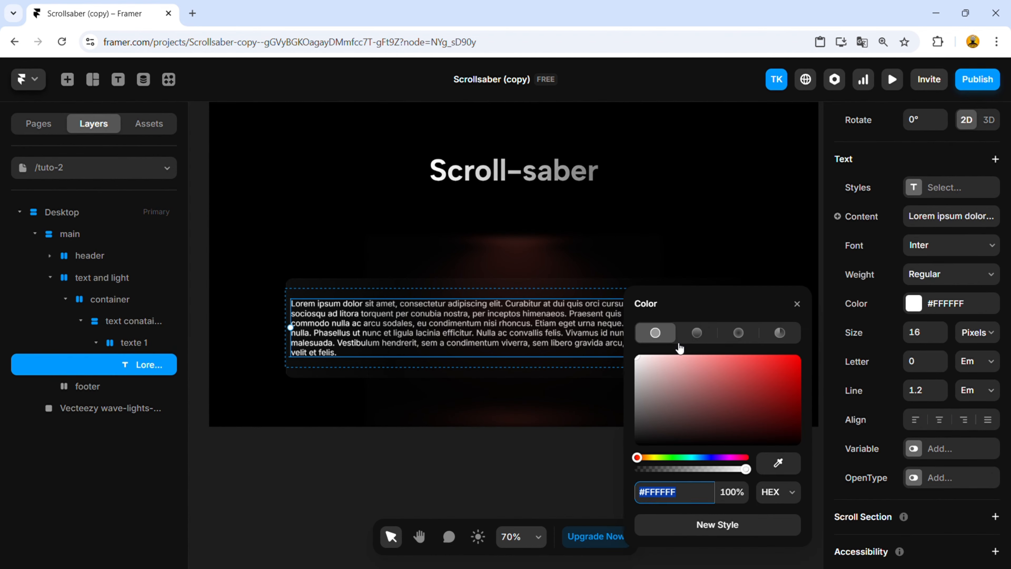
click(697, 332)
drag(513, 298, 291, 328)
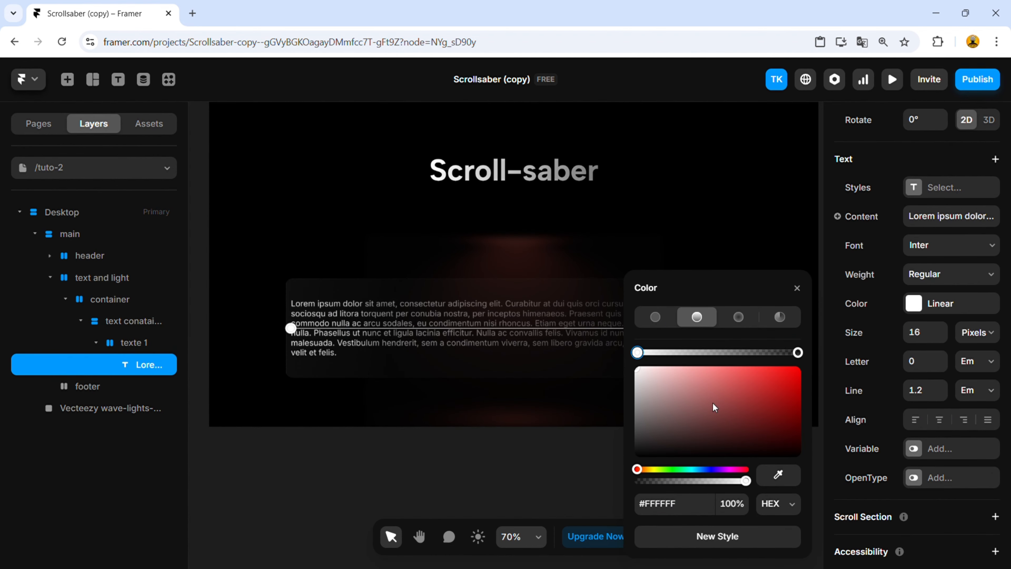
Set the gradient's start stop to #FF6363 at 27% opacity and add a white stop beside it at 95% opacity.
click(737, 370)
drag(749, 482, 672, 481)
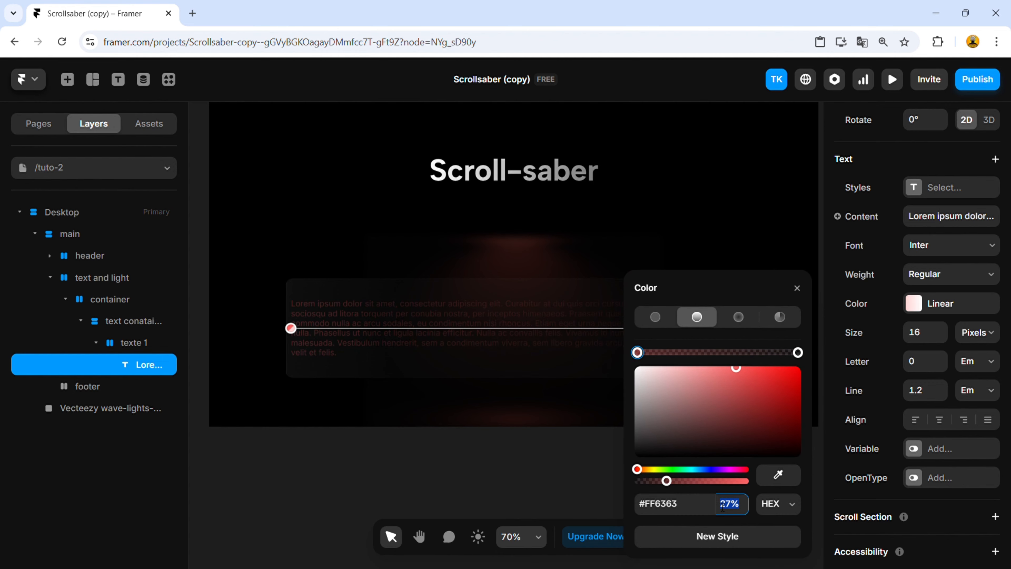
click(648, 353)
click(734, 506)
text(95)
key(Return)
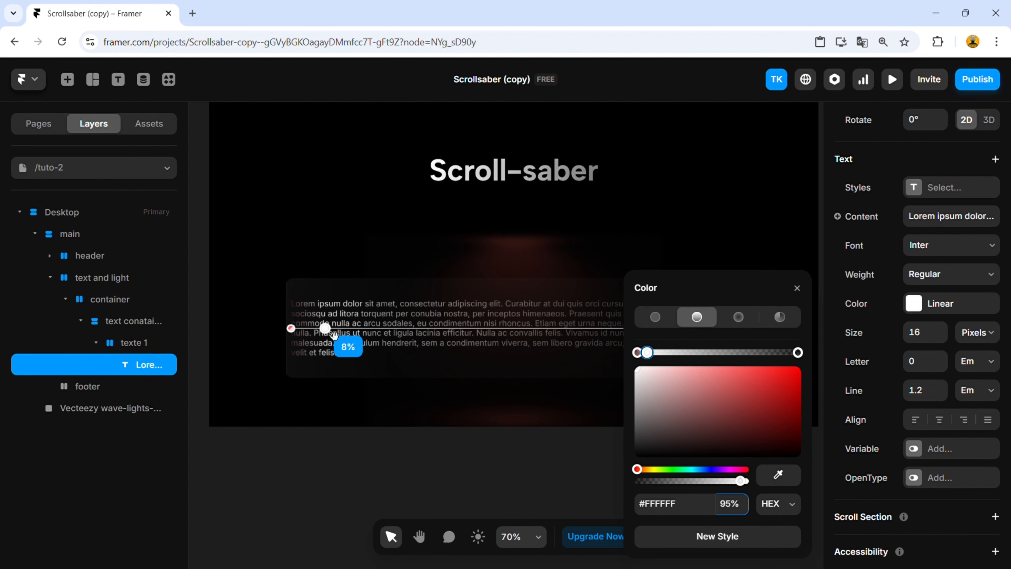
Move the added white stop close to the gradient's start and place the #FF6363 stop at -3% with 0% opacity.
drag(325, 329, 295, 330)
click(291, 329)
drag(654, 481, 672, 481)
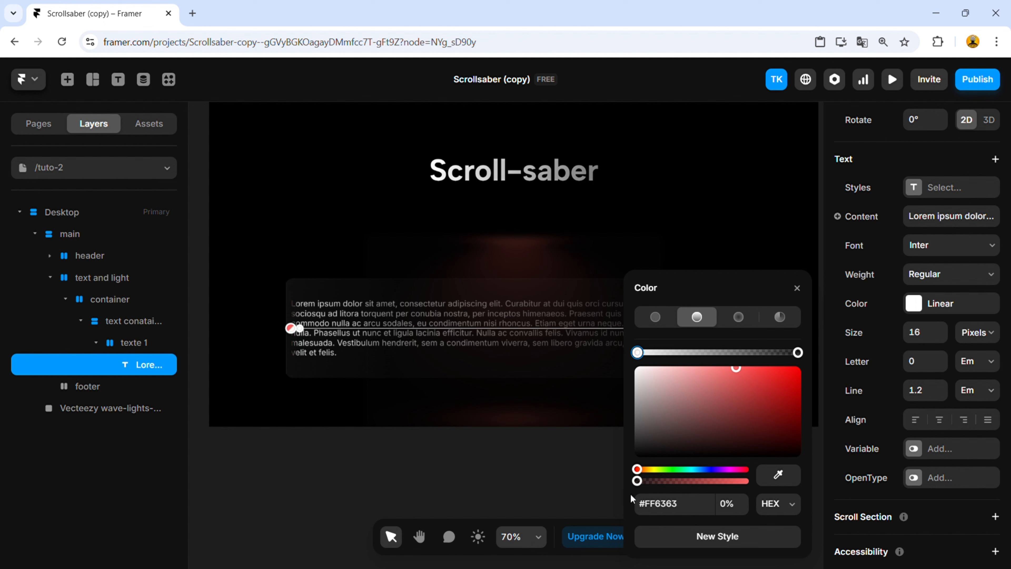
drag(291, 328, 290, 338)
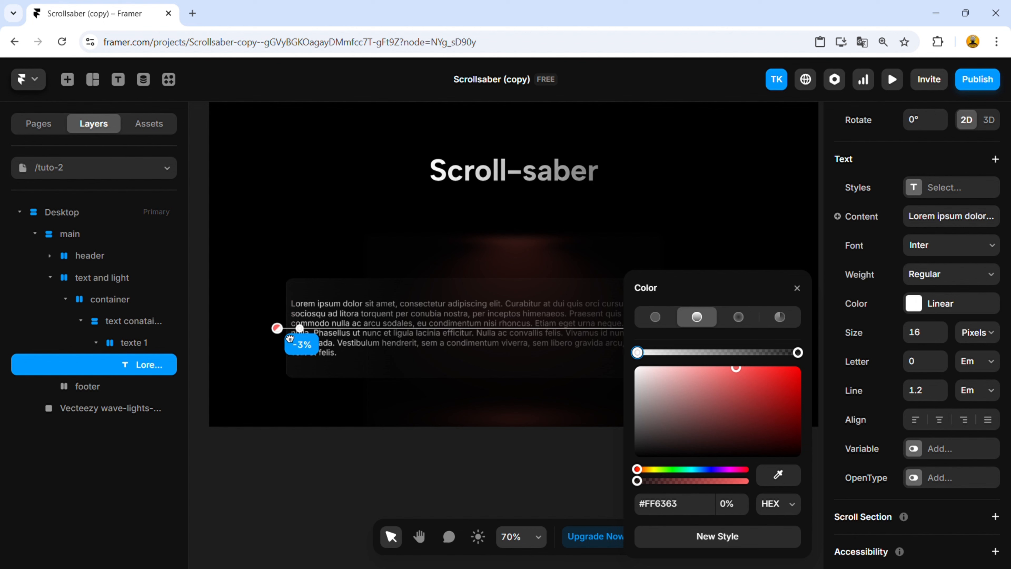
click(302, 330)
click(797, 288)
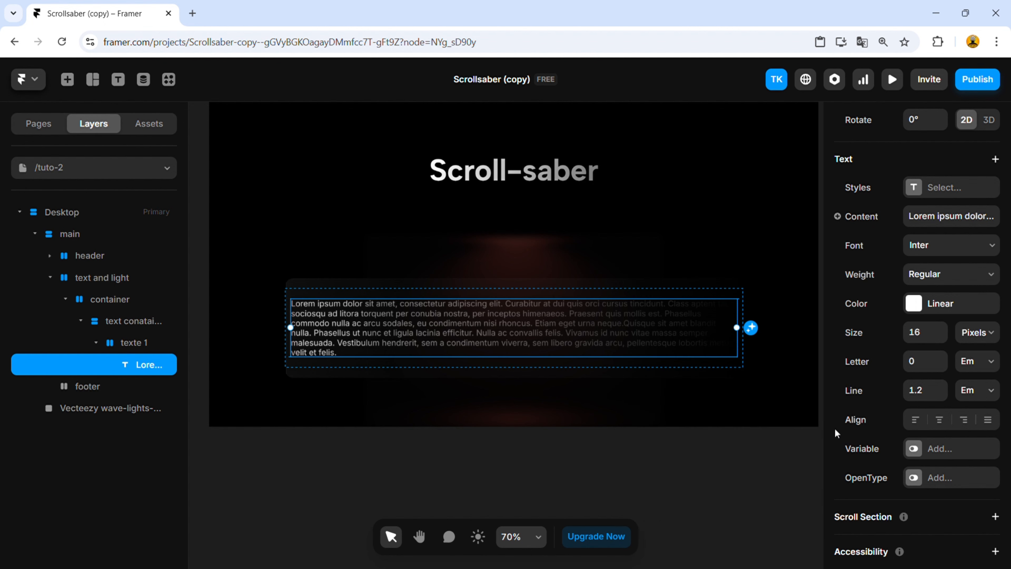
Set the opacity of the text gradient's end stop to 70%.
click(914, 304)
click(734, 504)
click(798, 352)
click(735, 505)
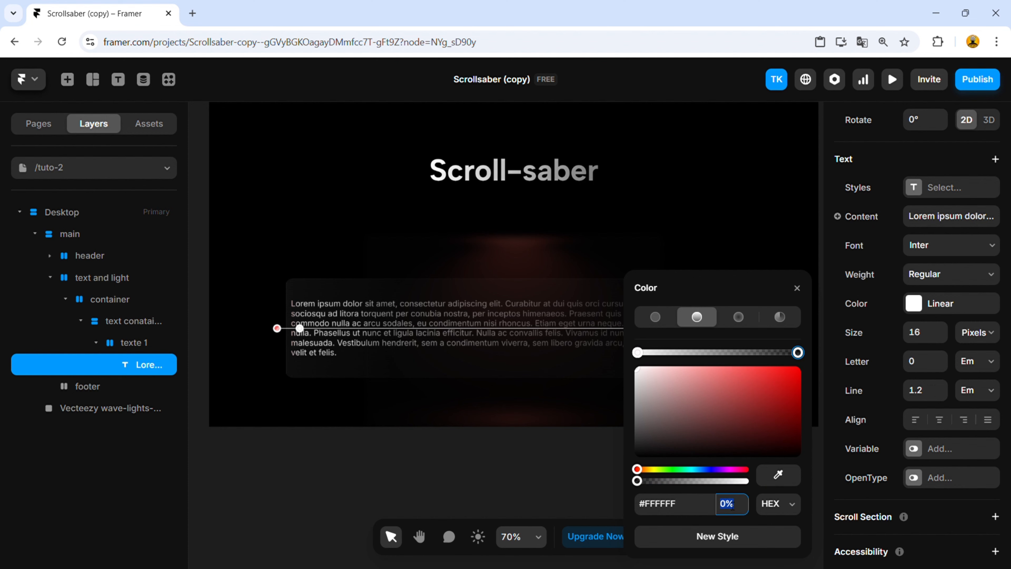
drag(769, 288, 718, 288)
click(712, 504)
text(70)
click(761, 288)
Duplicate the texte 1 frame three times within the text container.
click(78, 370)
click(109, 343)
key(ctrl+d)
key(ctrl+d)
key(ctrl+d)
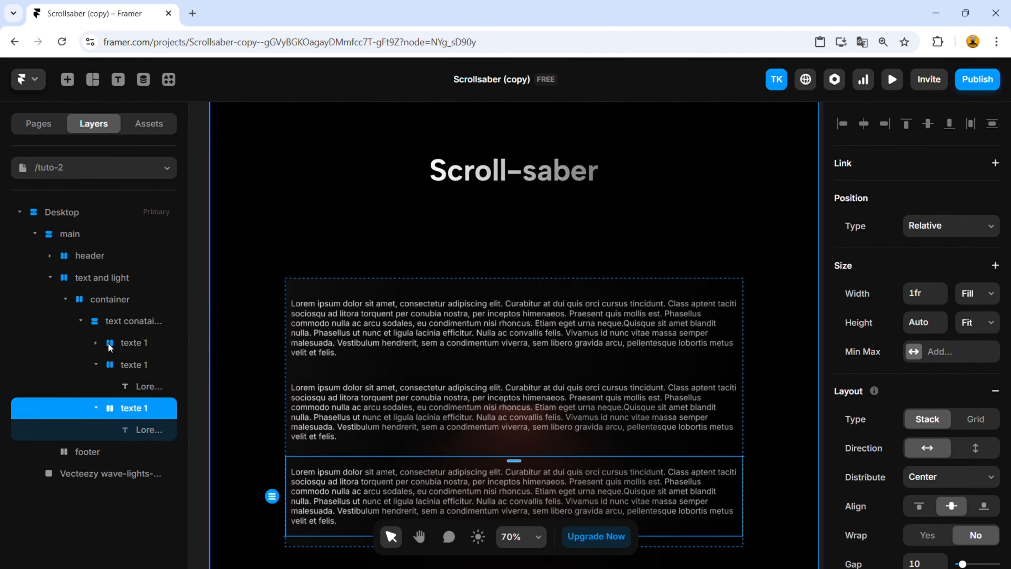
Cut the end of the second paragraph, from "Nulla ac convallis felis" onward.
scroll(368, 351, down, 2)
double_click(368, 351)
drag(477, 350, 489, 371)
key(ctrl+x)
Paste the cut sentences at the end of the third paragraph and over the closing sentence of the fourth.
double_click(356, 407)
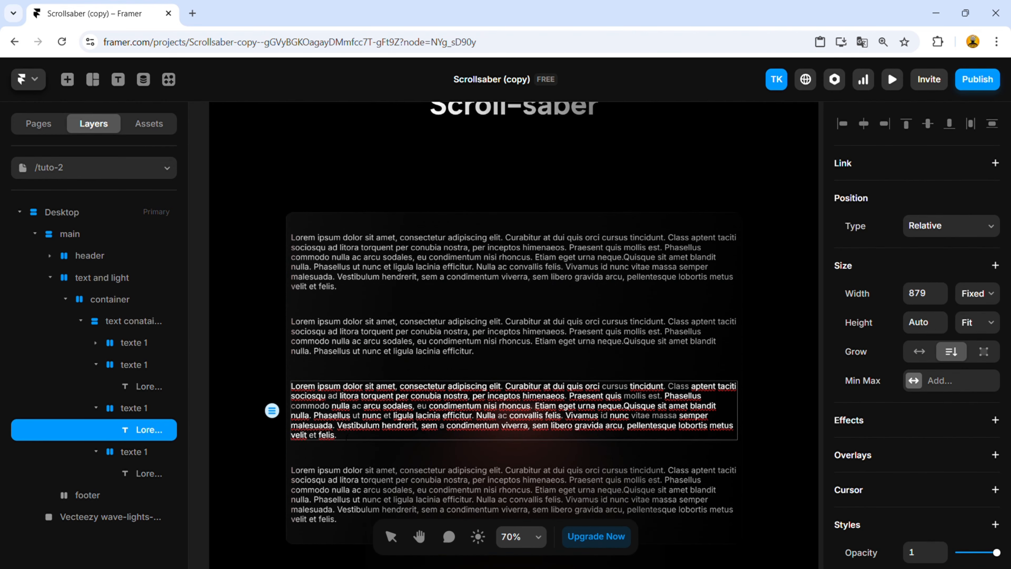
key(ctrl+v)
scroll(347, 383, down, 5)
click(348, 300)
double_click(348, 302)
drag(347, 332, 339, 321)
key(ctrl+v)
Move the wave-lights image up beneath the Scroll-saber title and nest it in the header layer.
scroll(487, 430, up, 5)
click(516, 148)
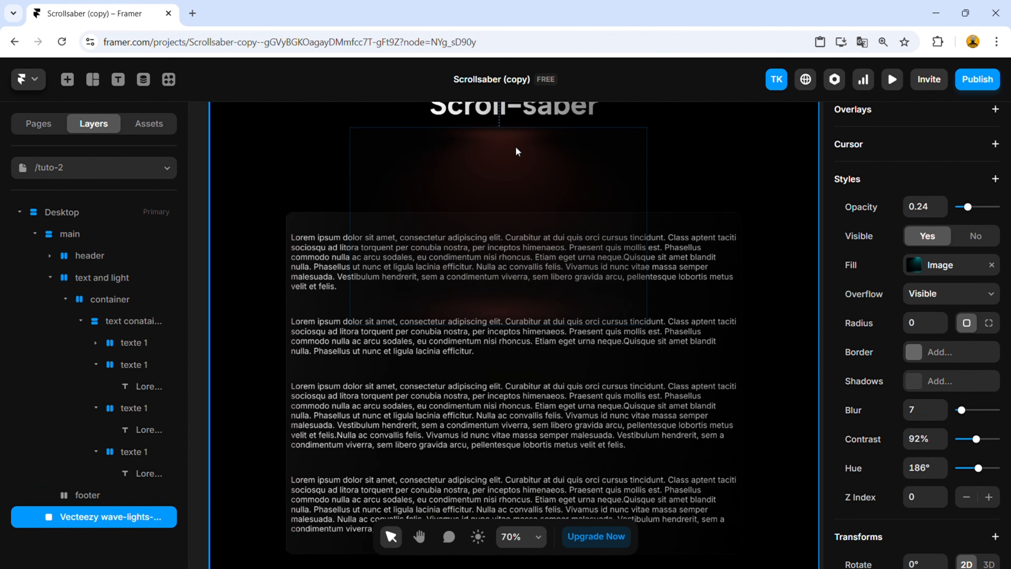
drag(106, 530, 97, 255)
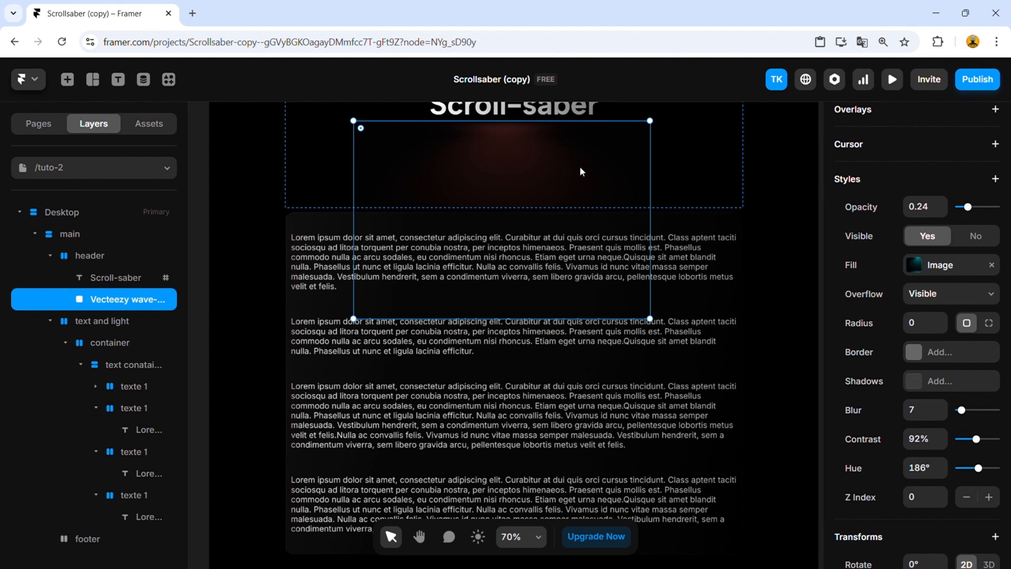
scroll(761, 344, down, 5)
scroll(601, 312, up, 3)
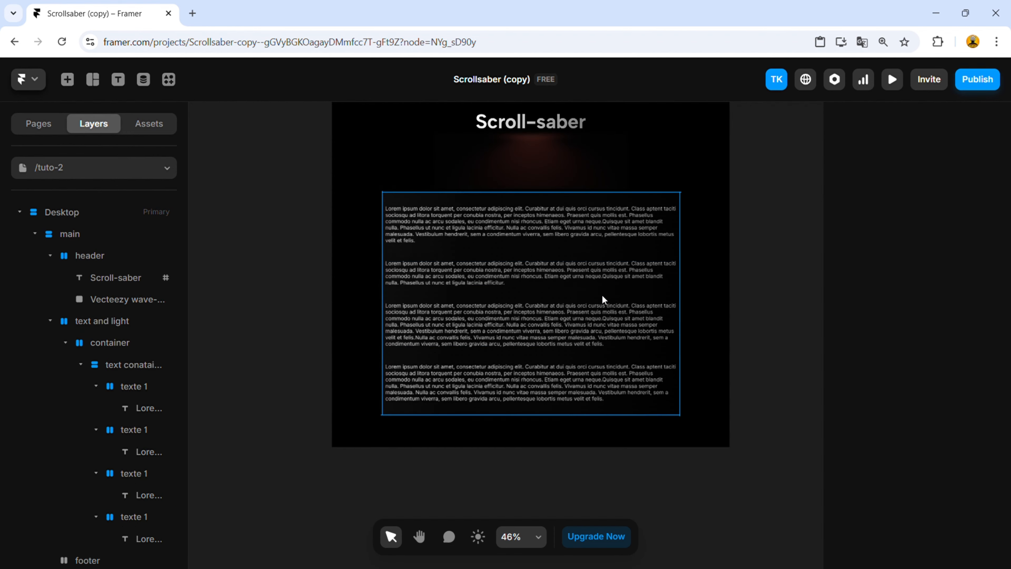
Rename the three duplicated text frames, in order, as texte 2, texte 3 and texte 3.
scroll(602, 296, up, 3)
double_click(143, 429)
text(texte 2)
double_click(155, 476)
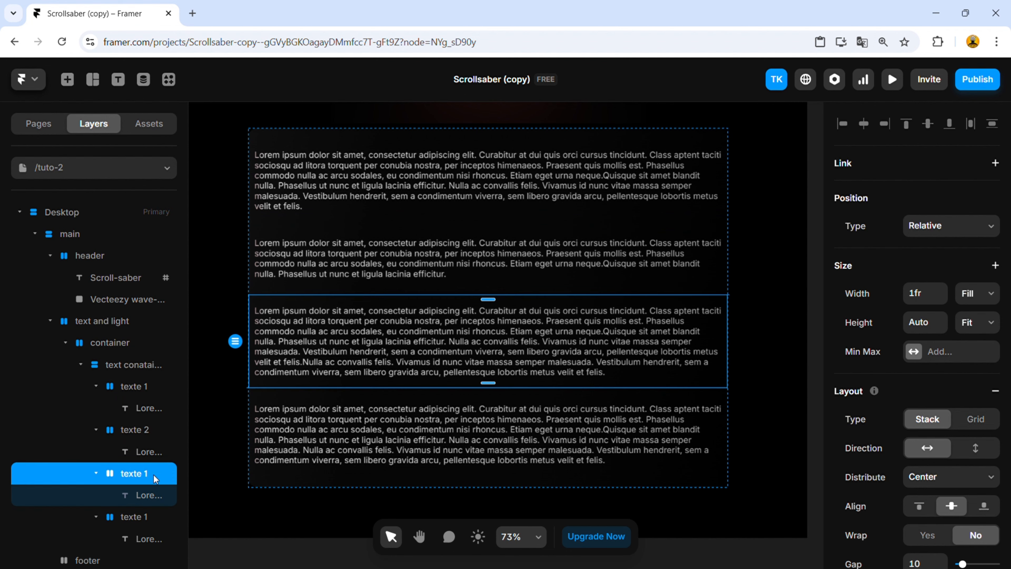
text(texte 3)
double_click(153, 518)
text(texte 3)
click(220, 522)
click(268, 547)
drag(268, 547, 458, 500)
Draw a vertical frame 678 high beside the page and narrow it to a width of 4.
scroll(476, 263, up, 3)
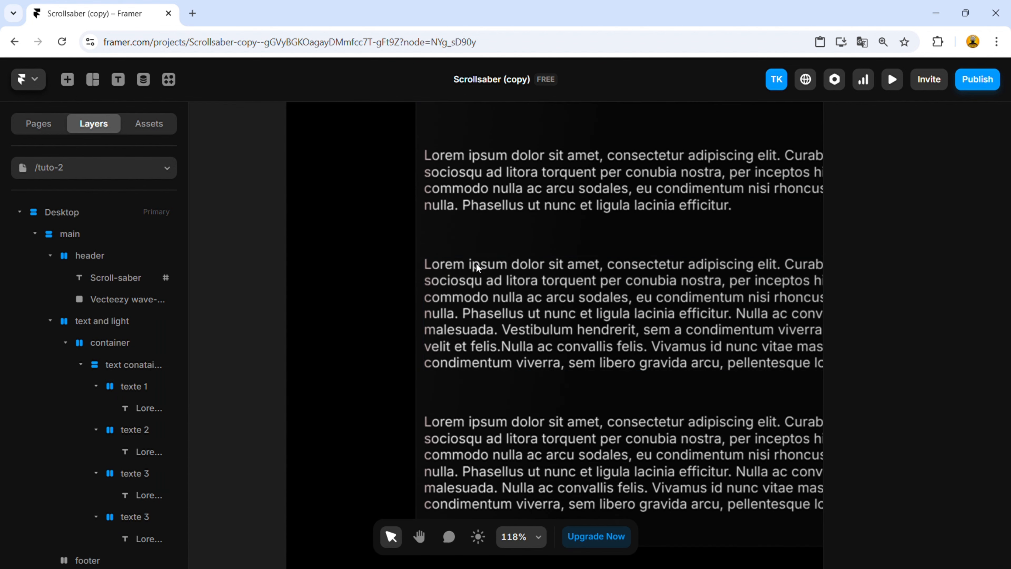
scroll(513, 351, down, 5)
scroll(536, 319, up, 3)
click(65, 342)
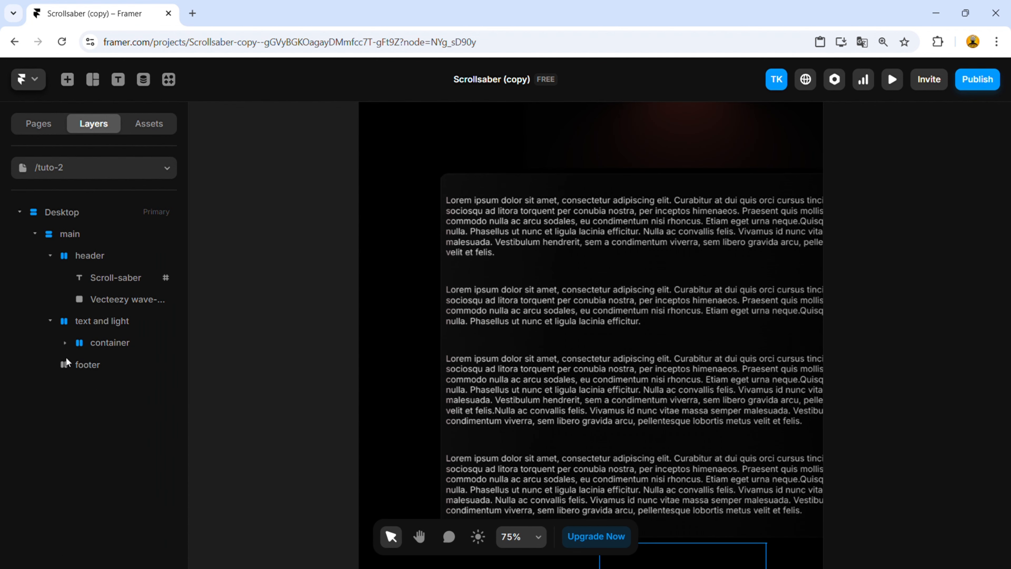
click(98, 318)
key(f)
mouse_move(282, 188)
mouse_down()
mouse_move(284, 510)
mouse_move(301, 555)
mouse_up()
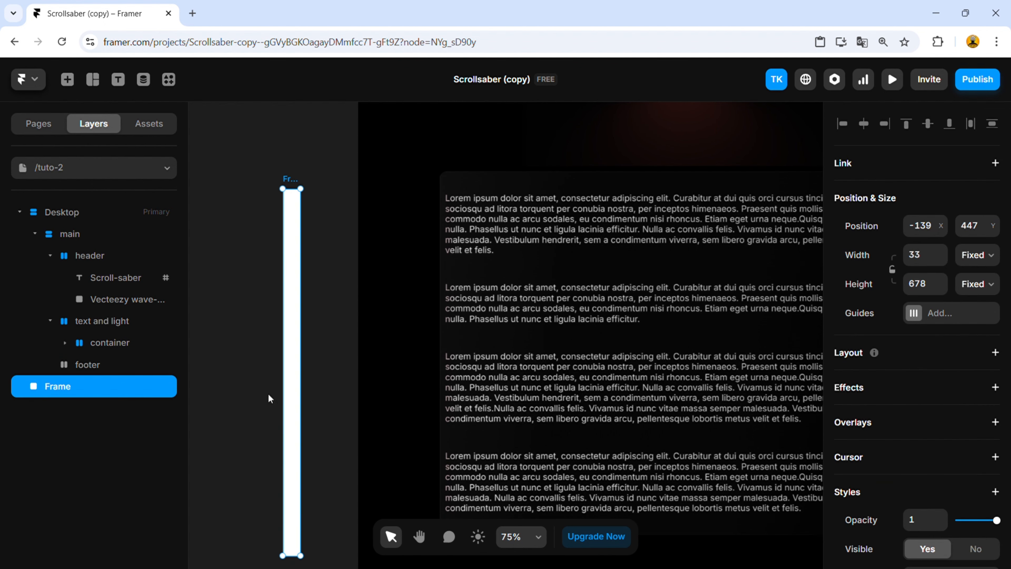
drag(301, 369, 284, 368)
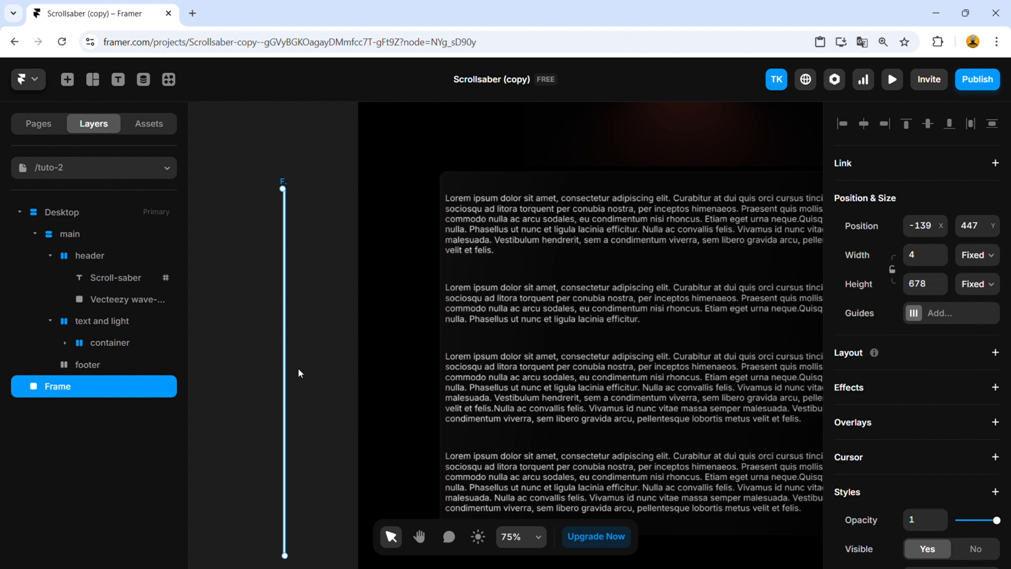
Nest the thin frame in text and light with absolute position, pinned to the left, top and bottom at 0.
scroll(948, 315, down, 2)
drag(105, 391, 95, 323)
click(929, 185)
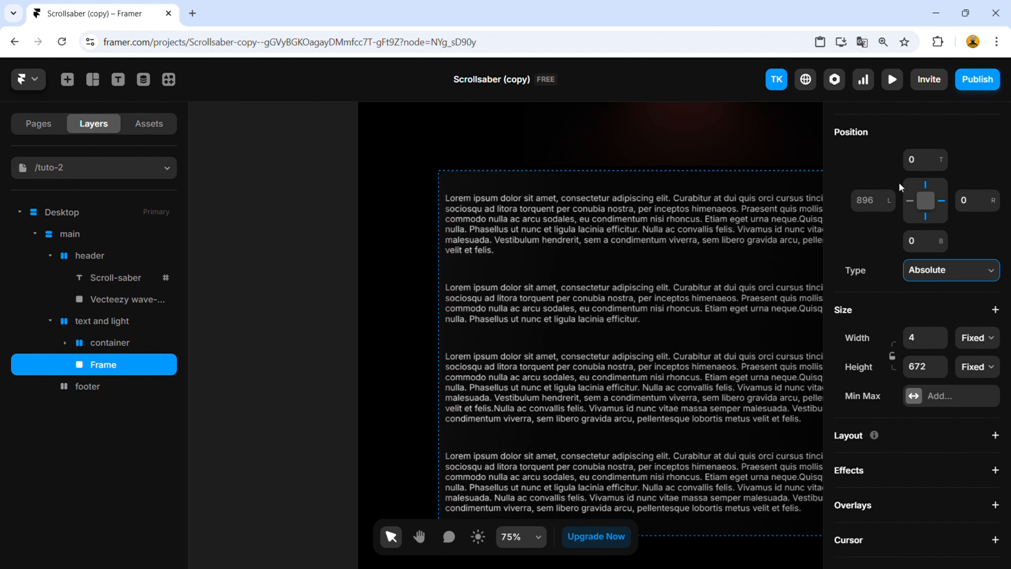
scroll(898, 187, up, 2)
click(844, 124)
scroll(342, 294, up, 4)
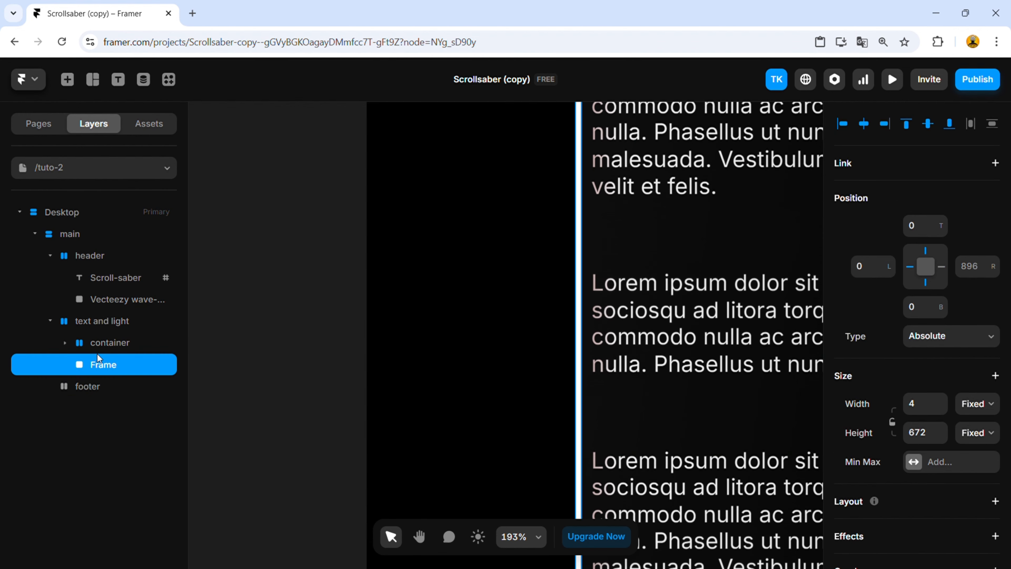
Reorder the thin frame ahead of container inside text and light, and select the text and light stack.
drag(108, 366, 111, 334)
scroll(558, 323, down, 4)
drag(629, 320, 535, 342)
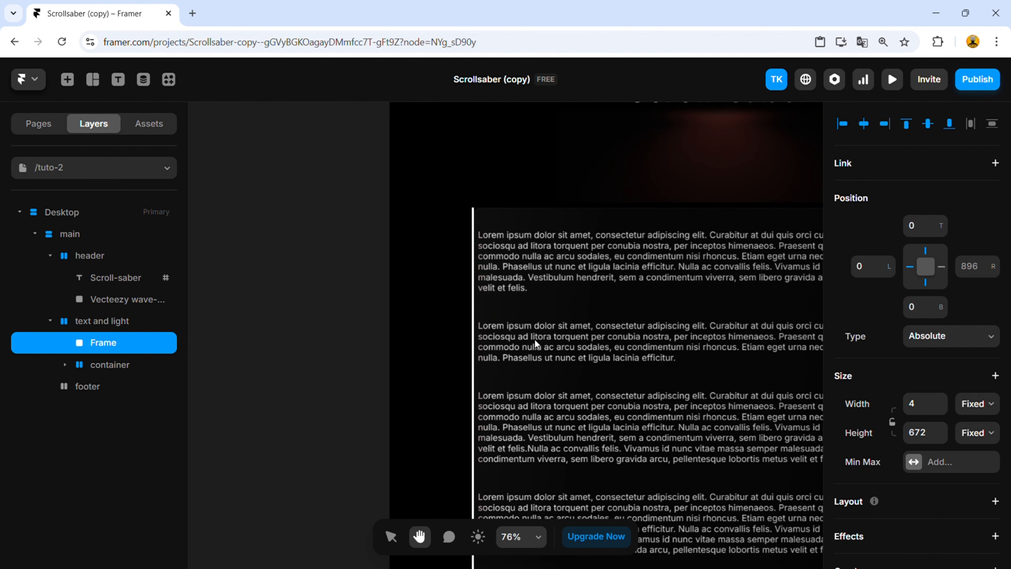
scroll(534, 341, up, 2)
click(115, 320)
scroll(477, 292, down, 4)
scroll(584, 307, up, 2)
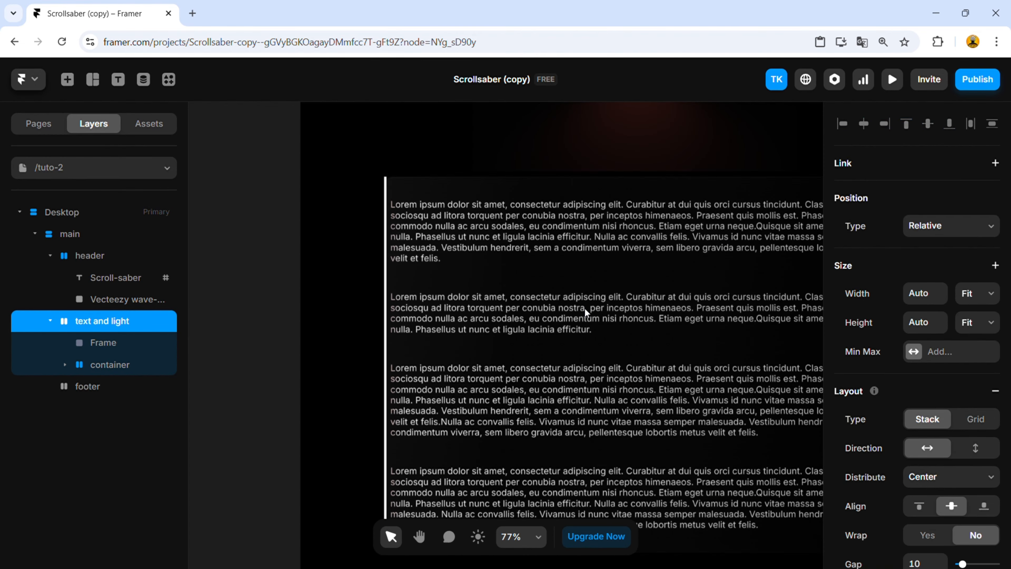
Give the text and light stack a fixed width and widen it until the thin vertical line stands clear of the text container.
scroll(619, 319, down, 1)
drag(619, 319, 400, 362)
drag(464, 369, 676, 384)
key(v)
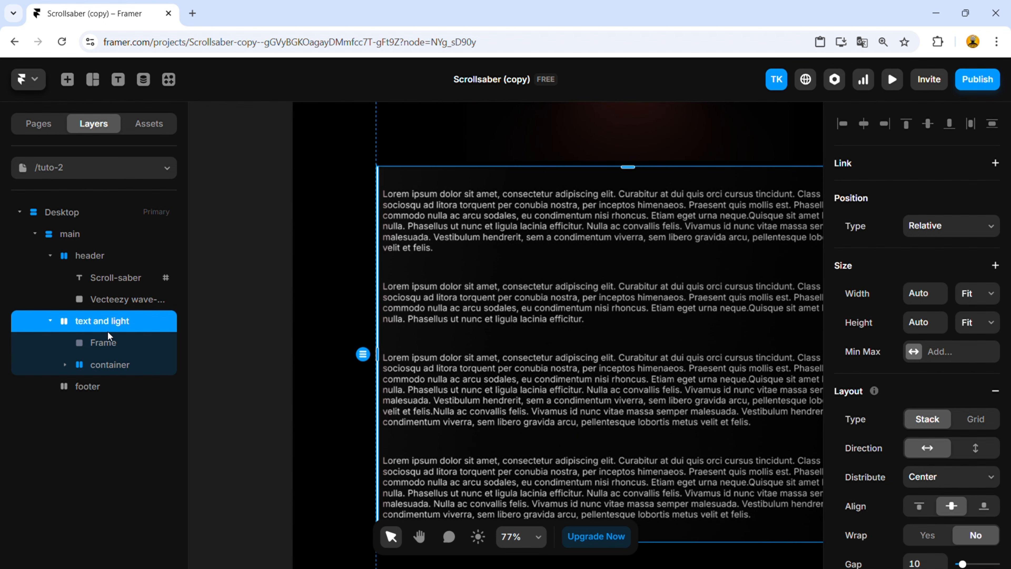
scroll(404, 341, down, 5)
scroll(404, 341, up, 2)
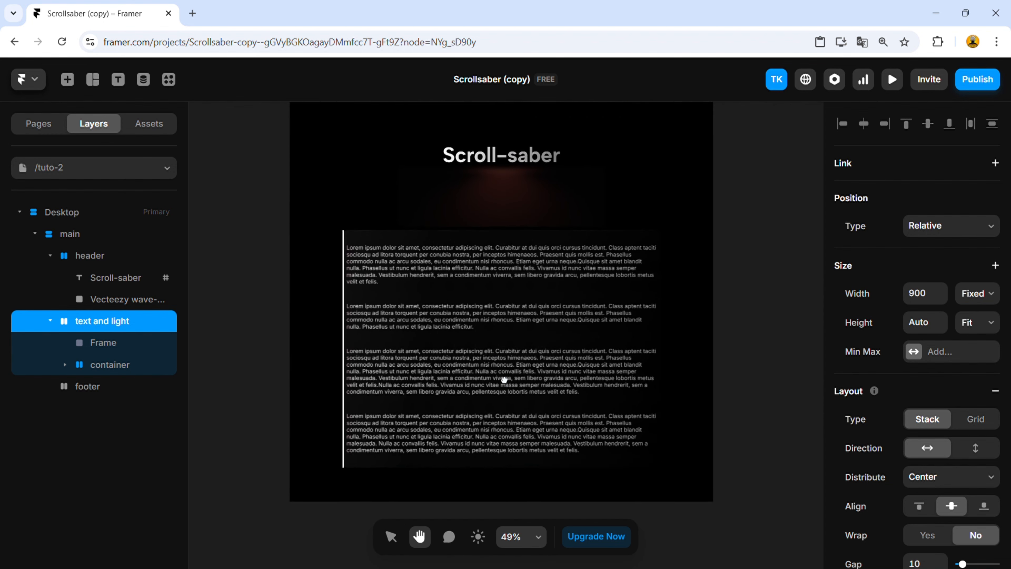
drag(361, 349, 328, 329)
scroll(327, 332, up, 3)
Move the thin vertical frame to a left offset of 7 inside text and light.
click(326, 333)
scroll(303, 219, up, 6)
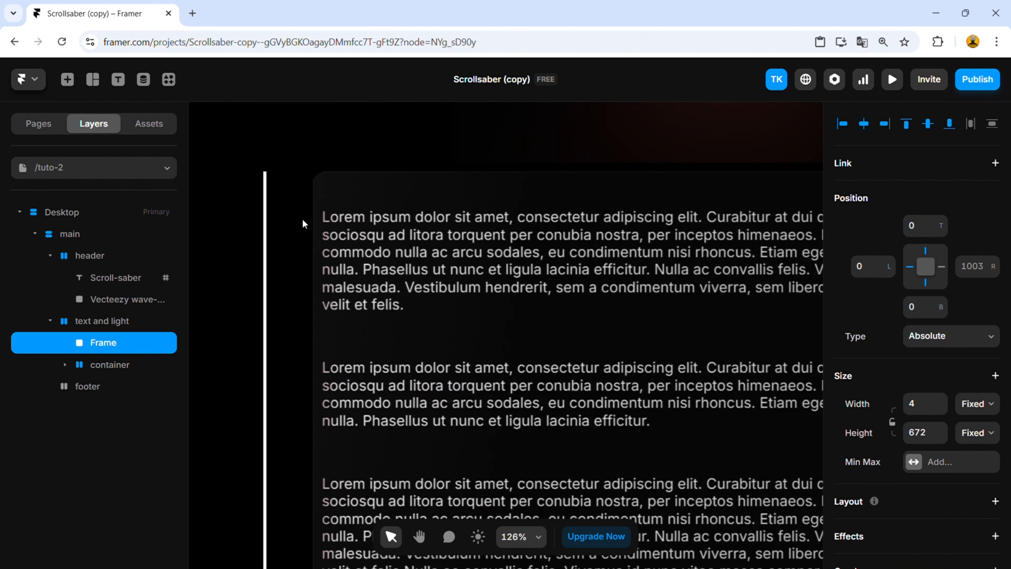
scroll(379, 296, down, 10)
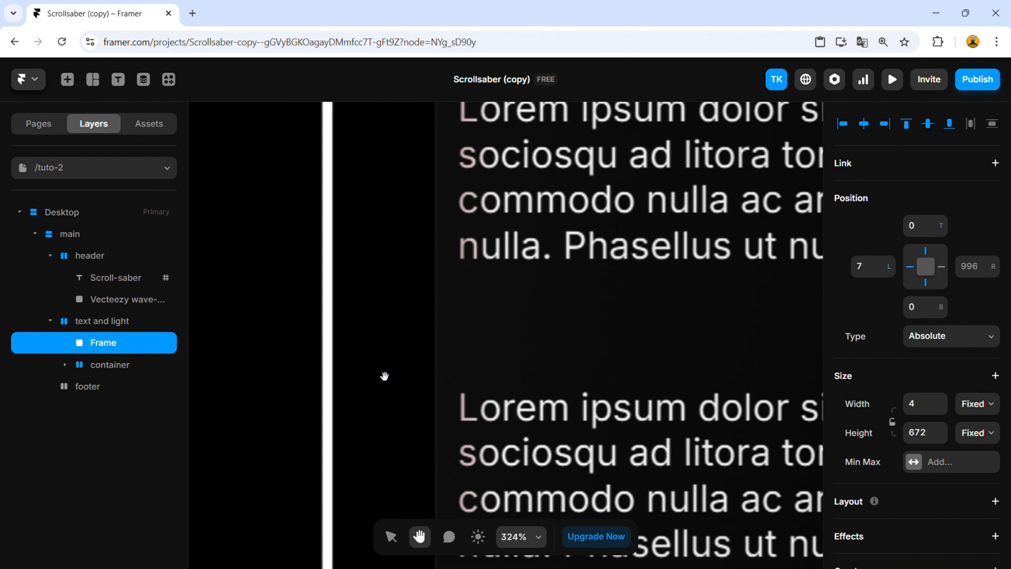
scroll(361, 345, down, 5)
scroll(347, 387, up, 3)
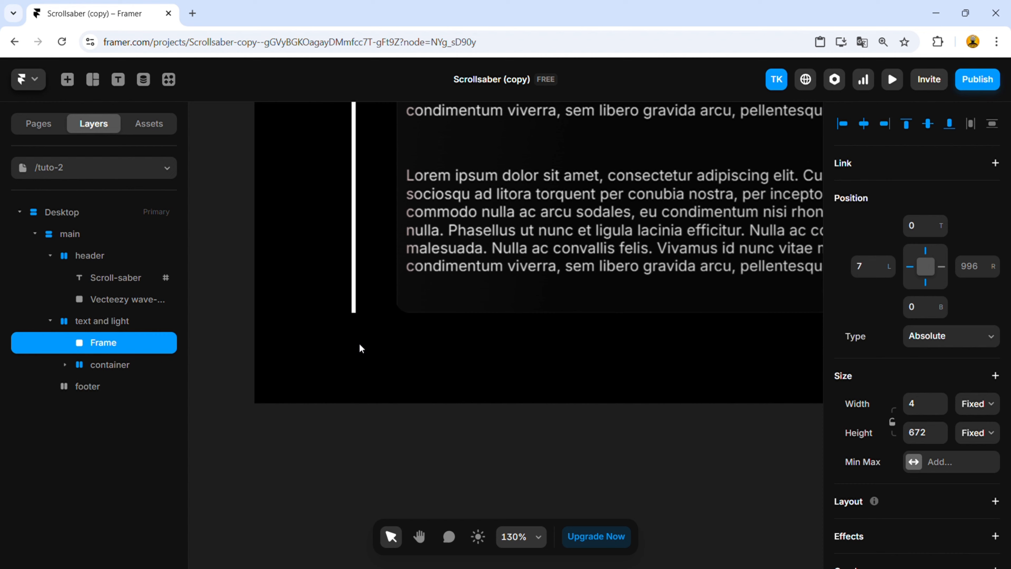
Round the corners of the thin vertical frame with a radius of 33.
click(353, 305)
scroll(360, 312, up, 5)
click(343, 333)
mouse_move(346, 332)
mouse_down()
mouse_move(350, 307)
mouse_move(345, 332)
mouse_up()
scroll(372, 315, down, 5)
scroll(665, 368, down, 5)
scroll(319, 425, up, 2)
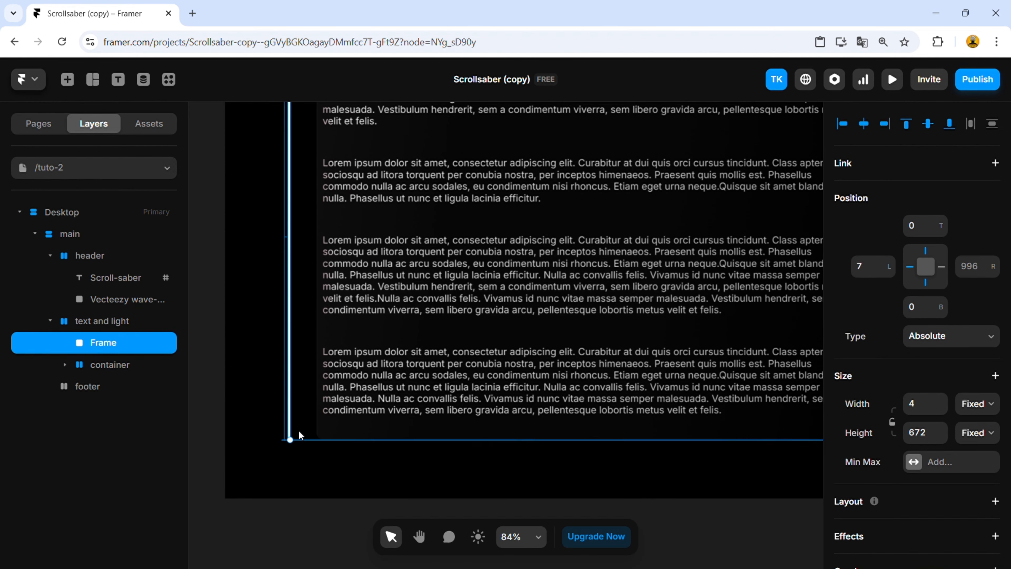
scroll(435, 438, right, 2)
scroll(435, 438, down, 1)
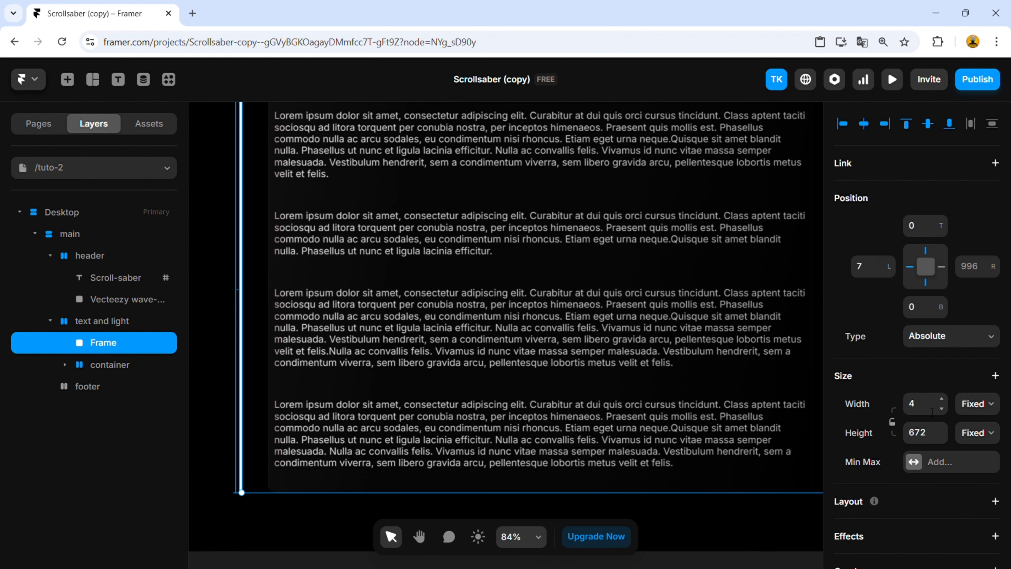
scroll(884, 449, down, 8)
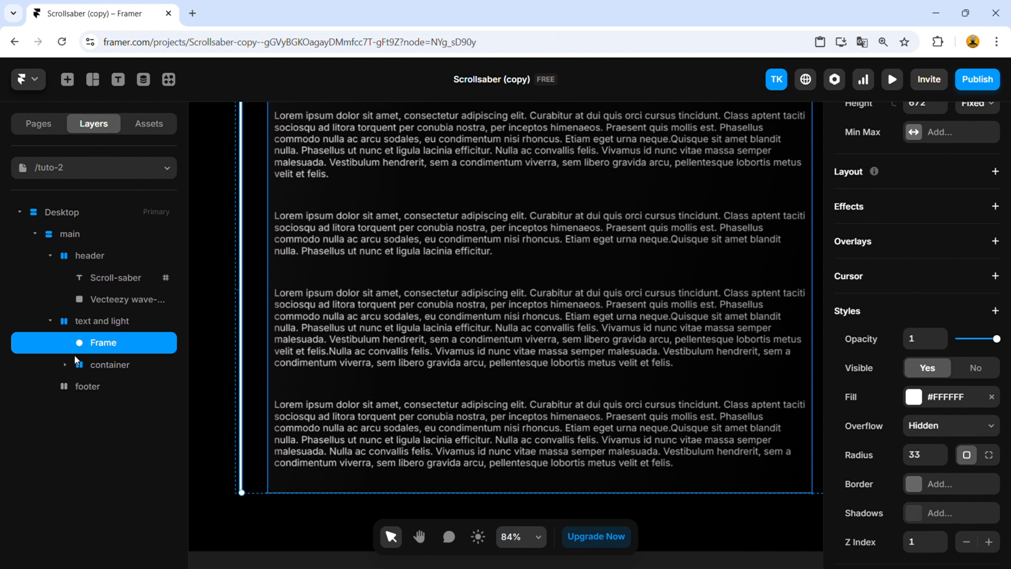
Copy the linear gradient fill of the text container onto the thin vertical frame.
click(274, 400)
key(Return)
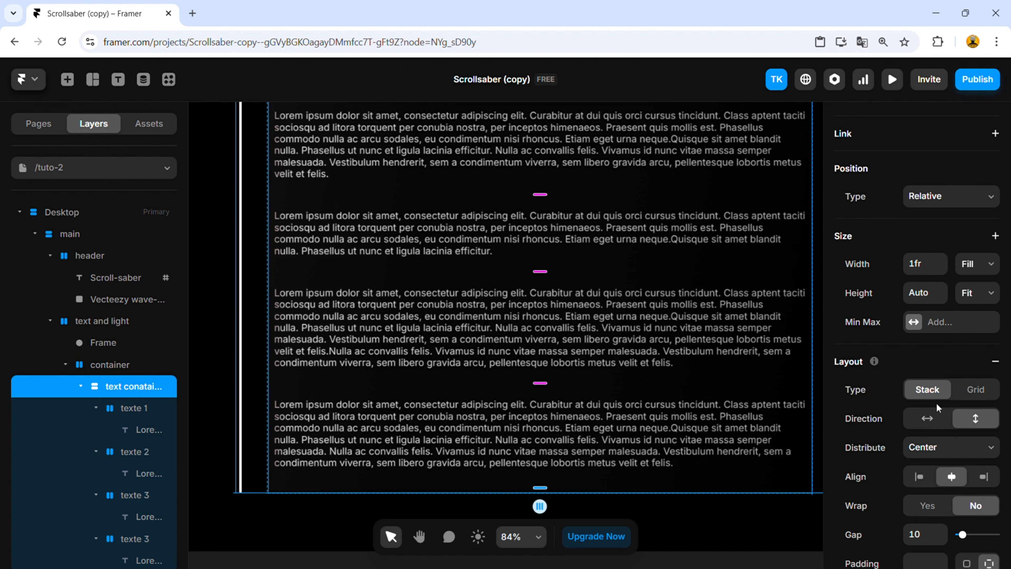
scroll(872, 343, down, 10)
right_click(872, 344)
click(946, 359)
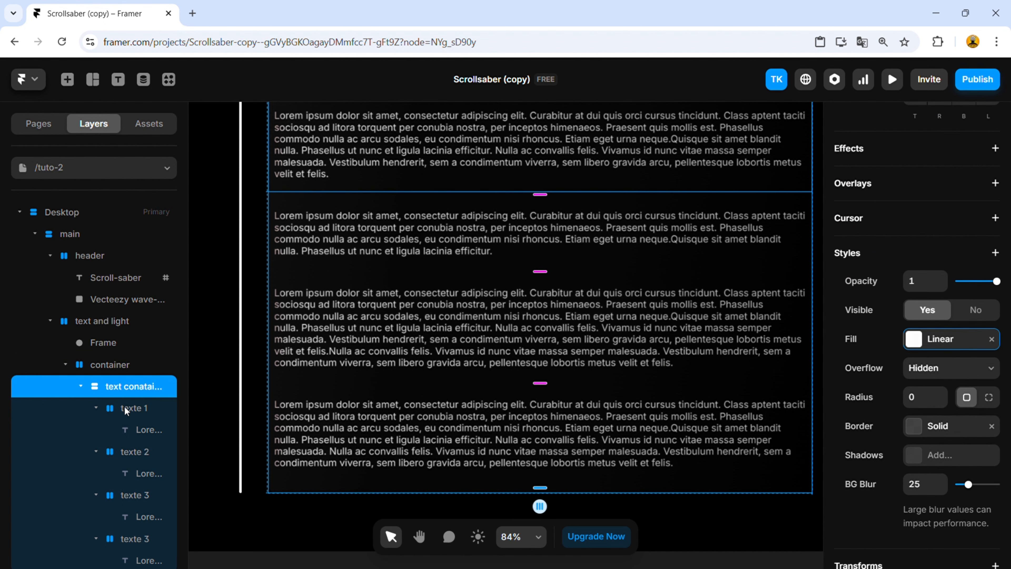
click(480, 347)
Copy the solid border of the text container onto the thin vertical frame.
click(113, 387)
scroll(915, 279, down, 3)
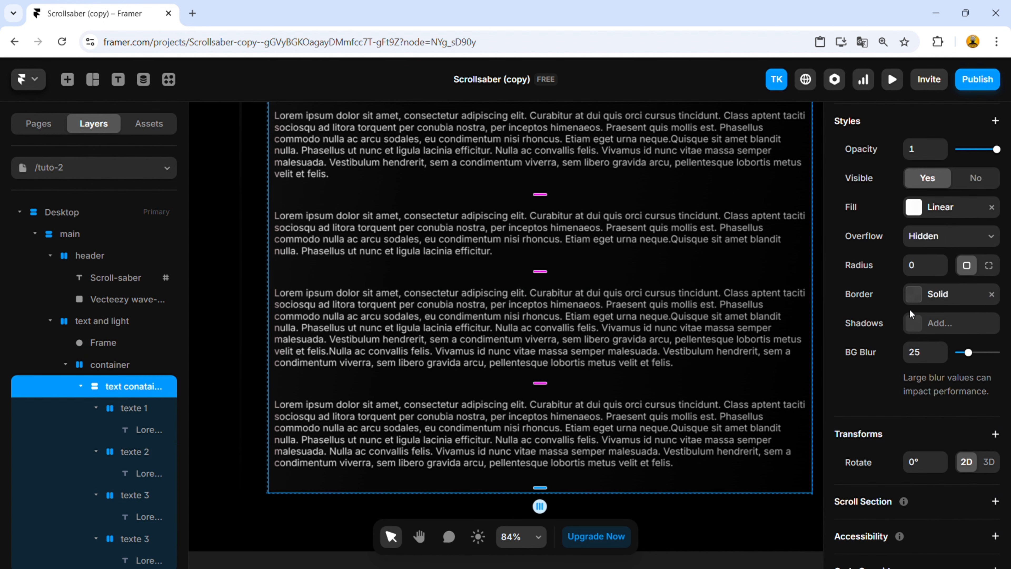
right_click(915, 294)
click(912, 316)
click(316, 335)
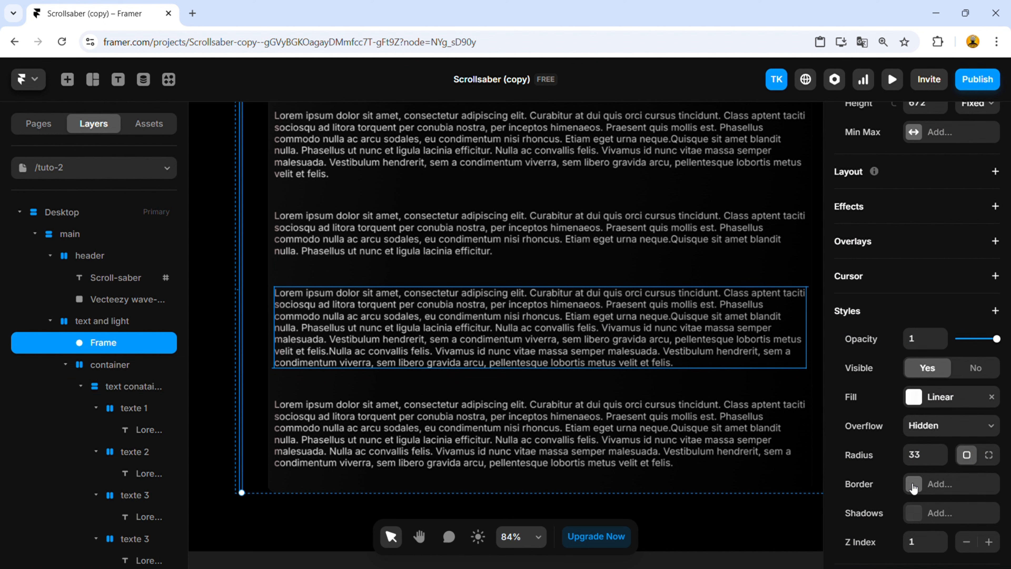
click(914, 487)
Rename the thin vertical frame as scoller.
double_click(123, 343)
text(scoller)
key(Return)
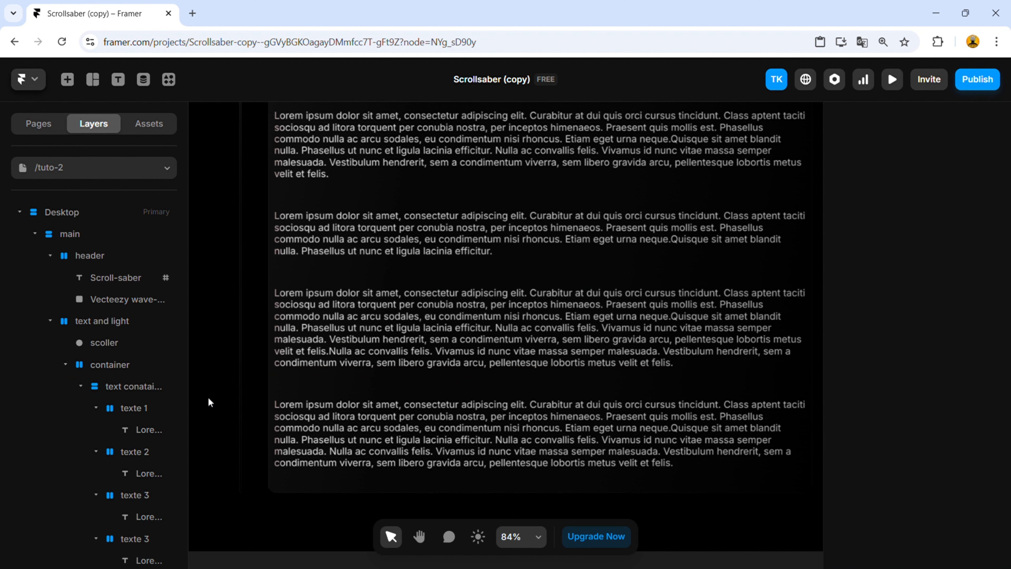
Draw a small frame about 43 by 54 beside the page and set its height to 60.
scroll(208, 402, down, 3)
scroll(329, 392, up, 5)
scroll(370, 362, down, 5)
key(v)
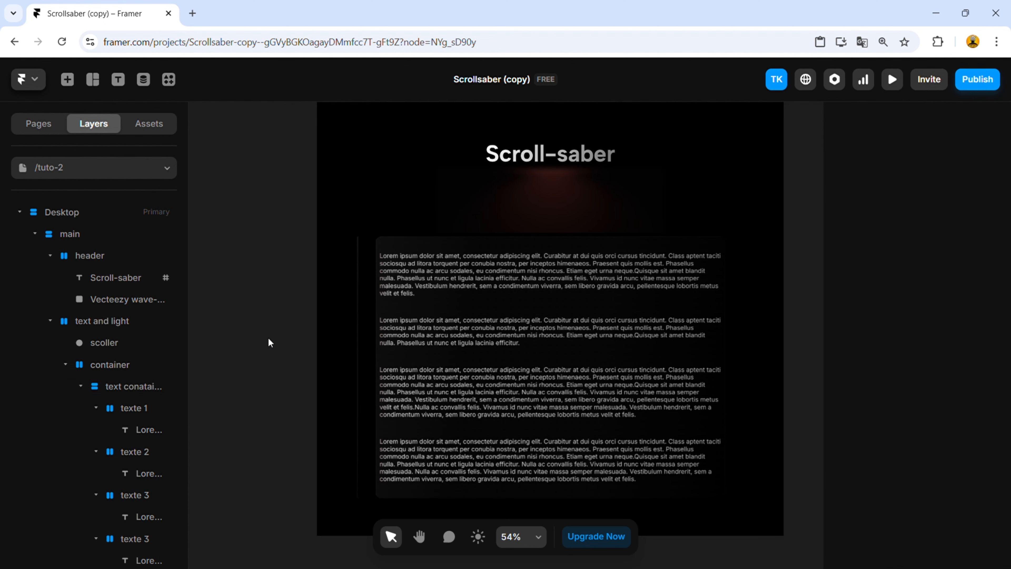
key(f)
drag(222, 294, 249, 325)
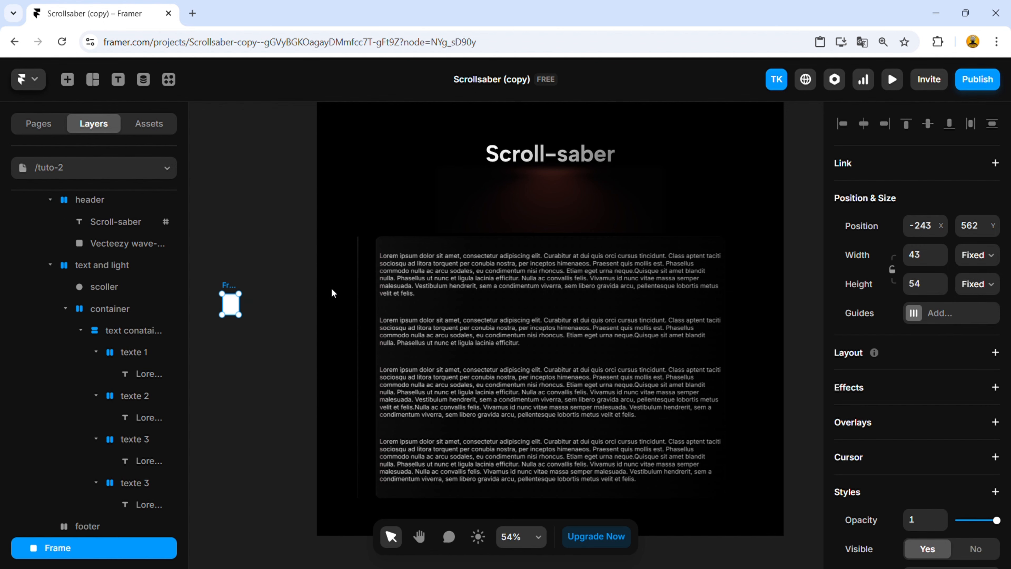
scroll(670, 244, up, 2)
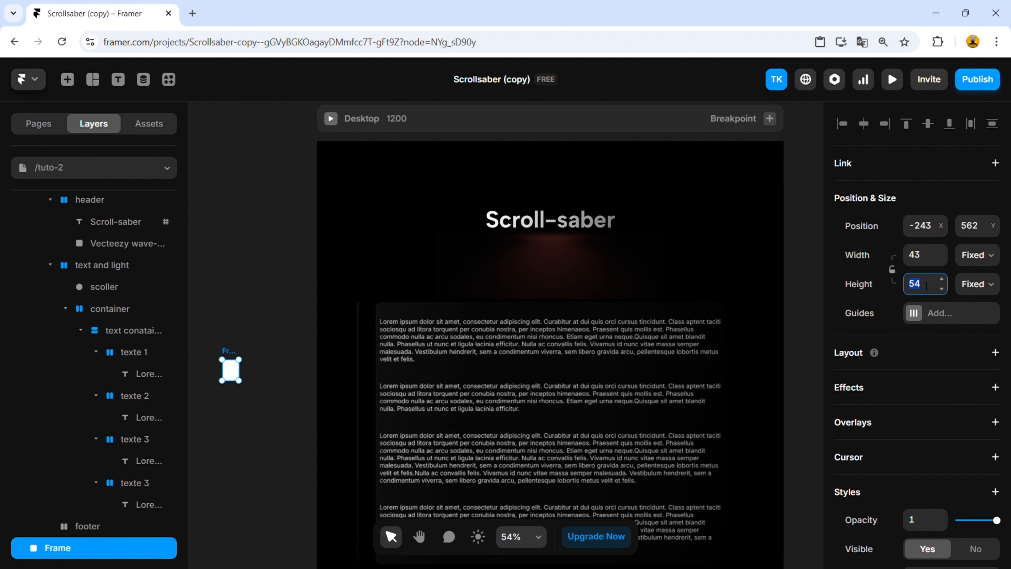
scroll(925, 375, down, 6)
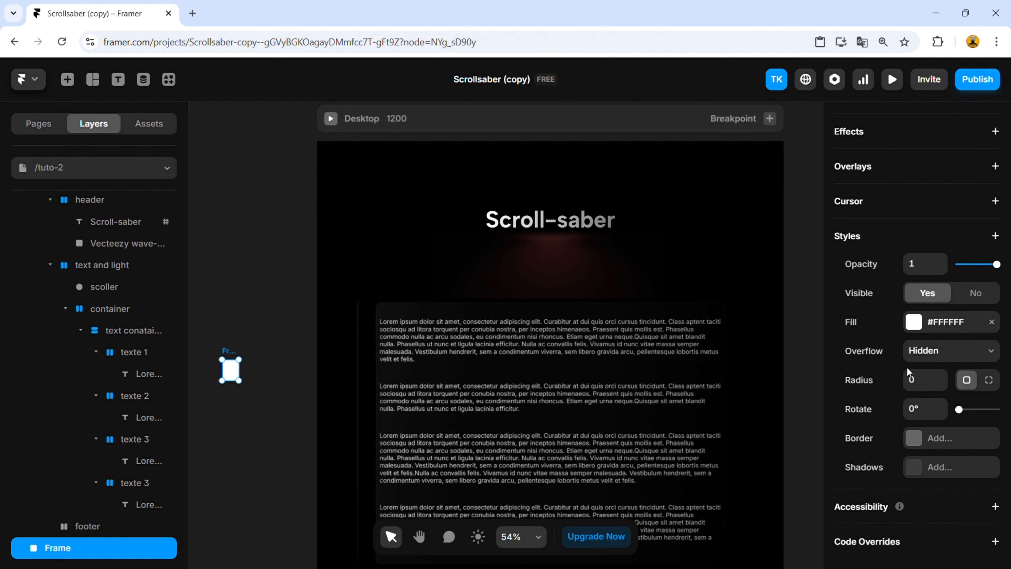
Fill the small frame with a nine-stop red linear gradient, setting the fourth stop to #FF0000 at 53% opacity.
click(913, 323)
click(684, 317)
click(732, 504)
text(53)
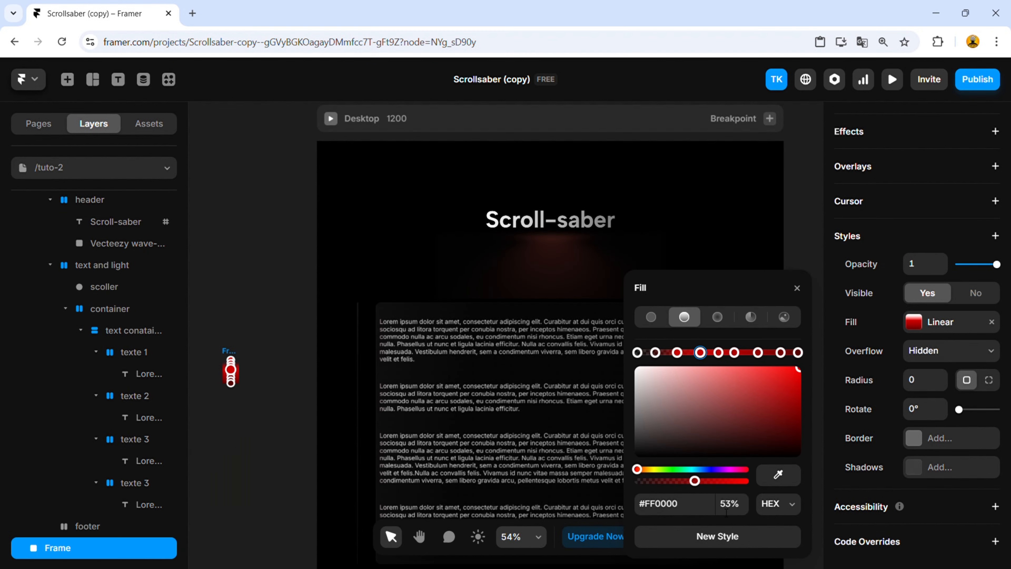
Rename the frame as light source with radius 100, and set its gradient stops' opacities to 0% and 9% at the ends and 70% further in.
click(227, 353)
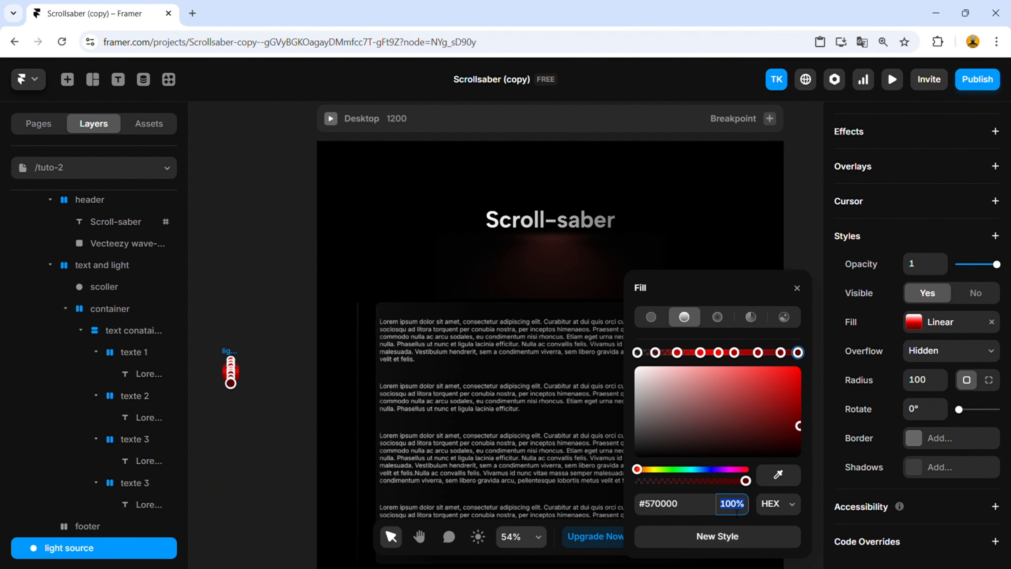
text(00)
click(781, 353)
click(732, 505)
text(9)
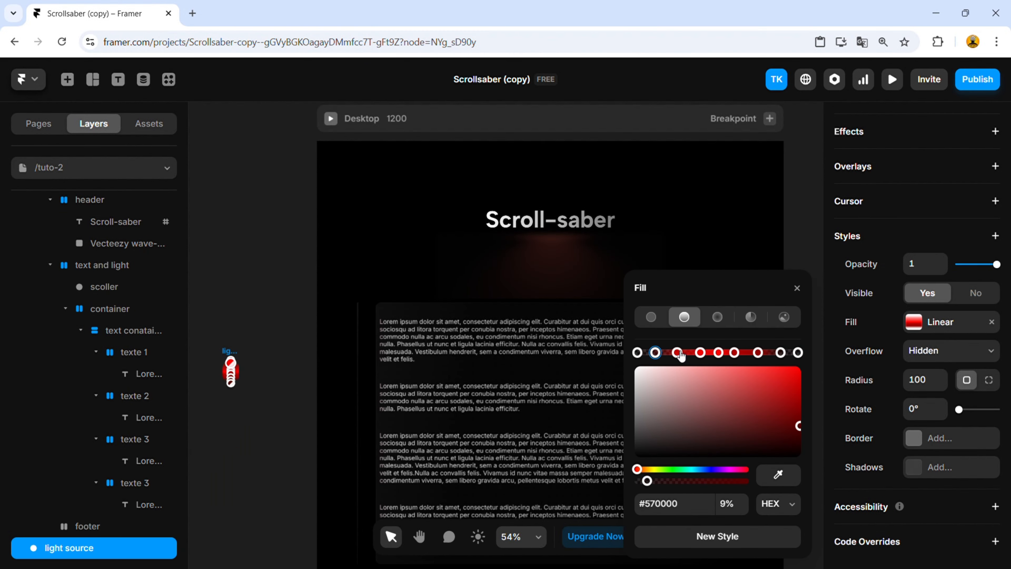
click(732, 504)
text(70)
Brighten the middle gradient stops of the light source's fill to pure red #FF0000.
scroll(210, 383, up, 10)
click(913, 323)
scroll(460, 361, up, 2)
click(461, 361)
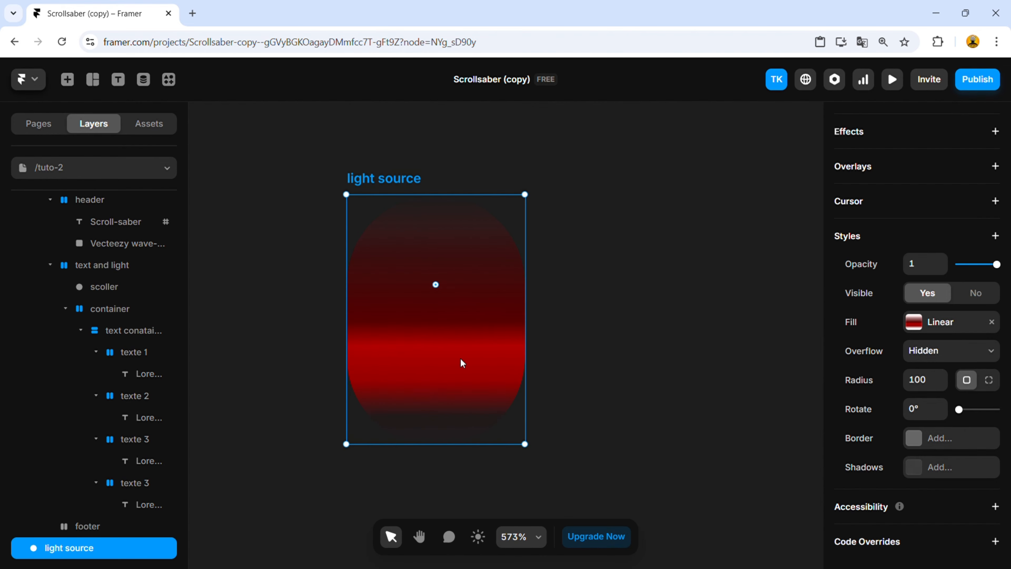
click(914, 321)
click(437, 258)
click(791, 381)
click(436, 294)
click(789, 388)
drag(796, 386, 801, 367)
click(436, 321)
click(801, 367)
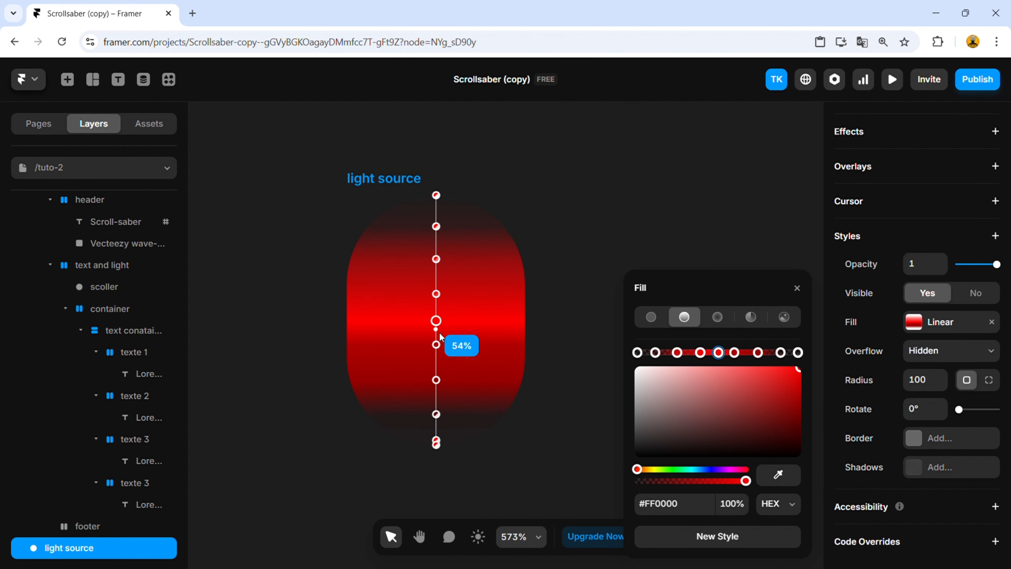
Set the light source gradient's sixth stop to 79% opacity, review the stops below it and close the fill settings.
click(436, 345)
click(732, 504)
text(79)
click(436, 379)
click(436, 414)
click(436, 443)
click(538, 371)
Nest the light source frame inside scoller.
scroll(527, 355, down, 8)
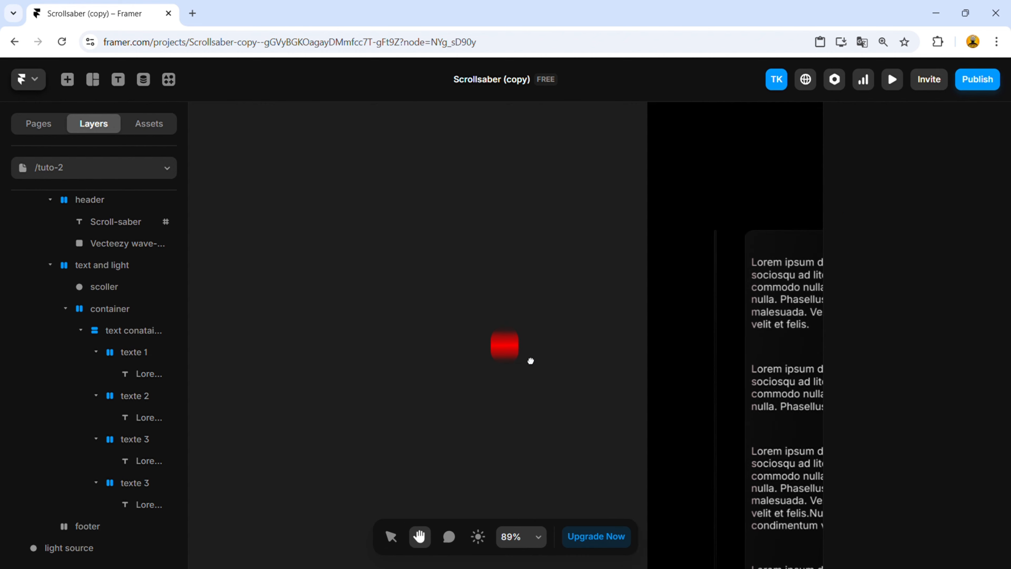
drag(530, 359, 472, 354)
click(446, 309)
scroll(525, 337, down, 4)
drag(533, 340, 494, 348)
scroll(494, 348, up, 2)
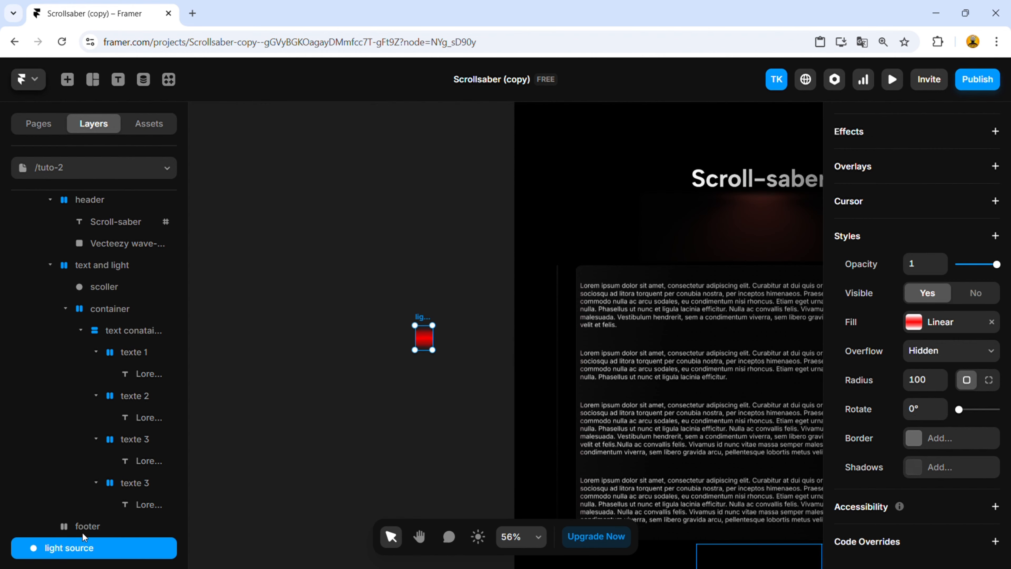
drag(74, 551, 107, 292)
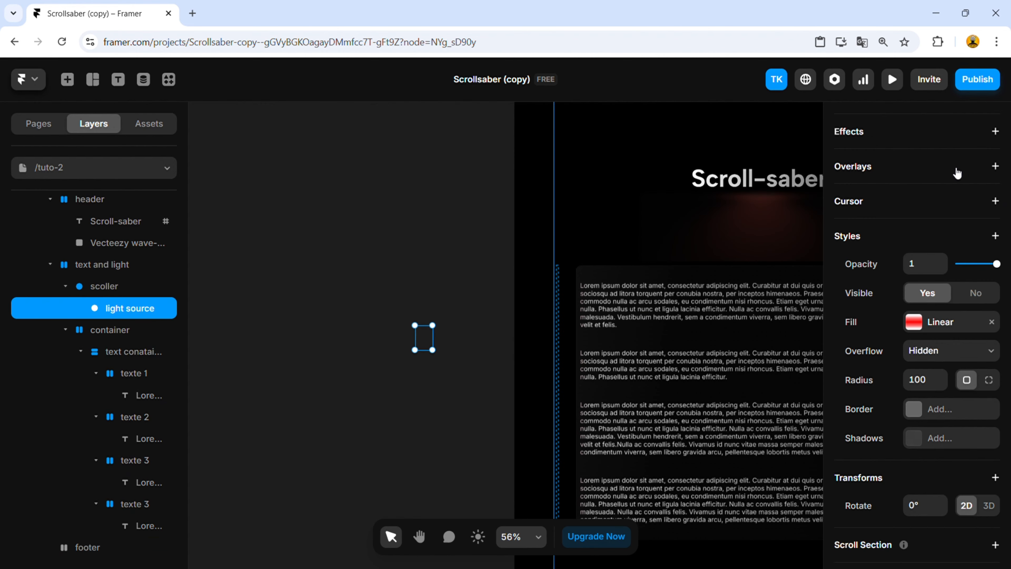
Set the light source's width to 100% relative and center it horizontally and vertically in scoller.
scroll(898, 180, up, 5)
scroll(896, 136, up, 1)
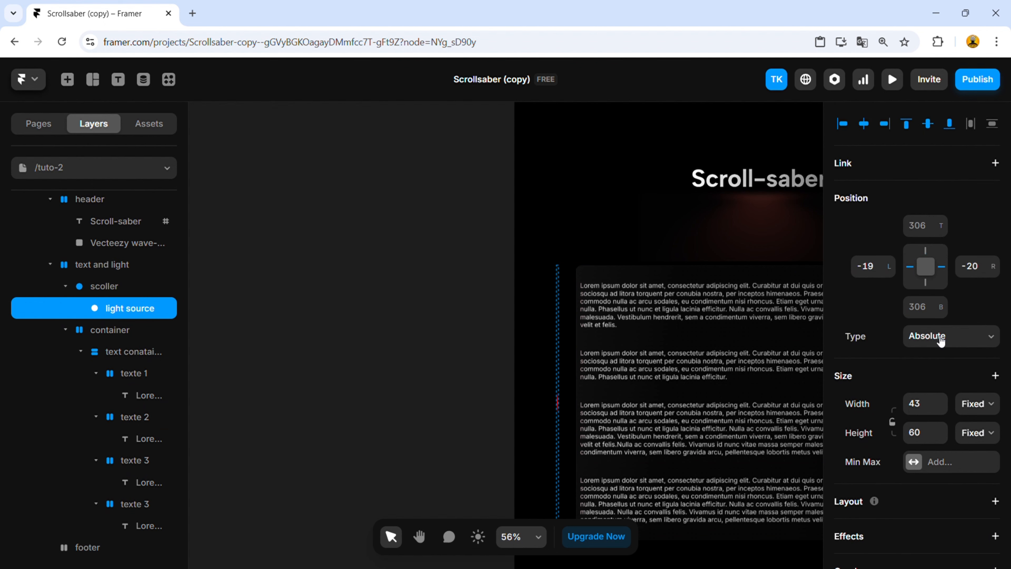
click(972, 437)
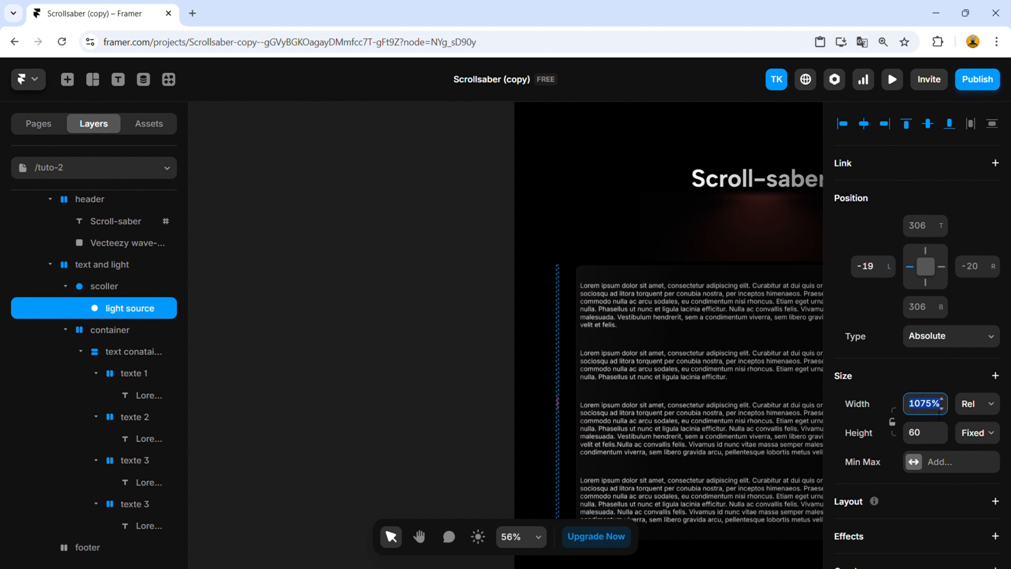
text(100)
key(Return)
click(865, 125)
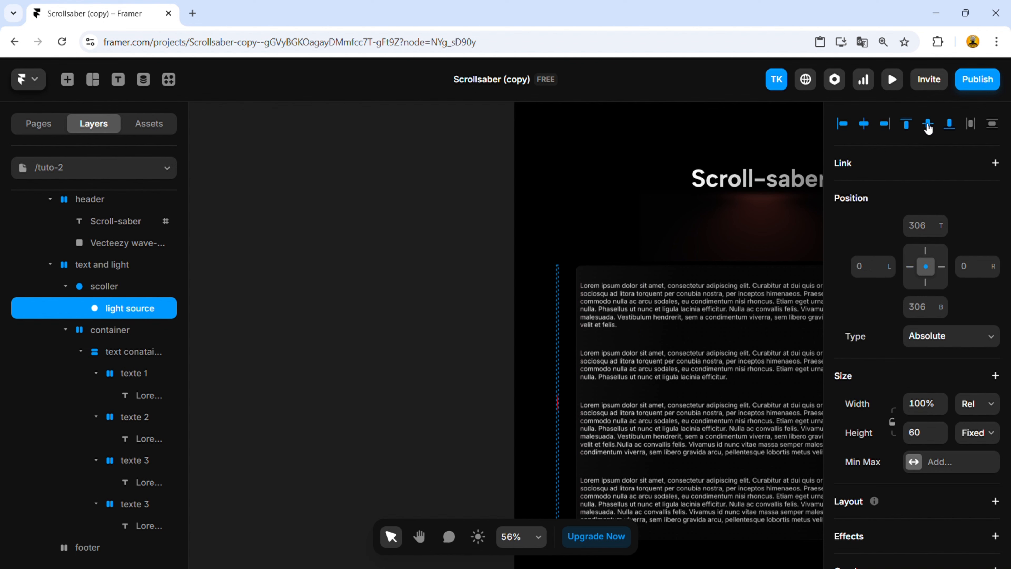
click(457, 206)
Draw a frame about 32 by 66 beside the page and rename it as overlight.
drag(501, 296, 431, 240)
scroll(557, 334, up, 5)
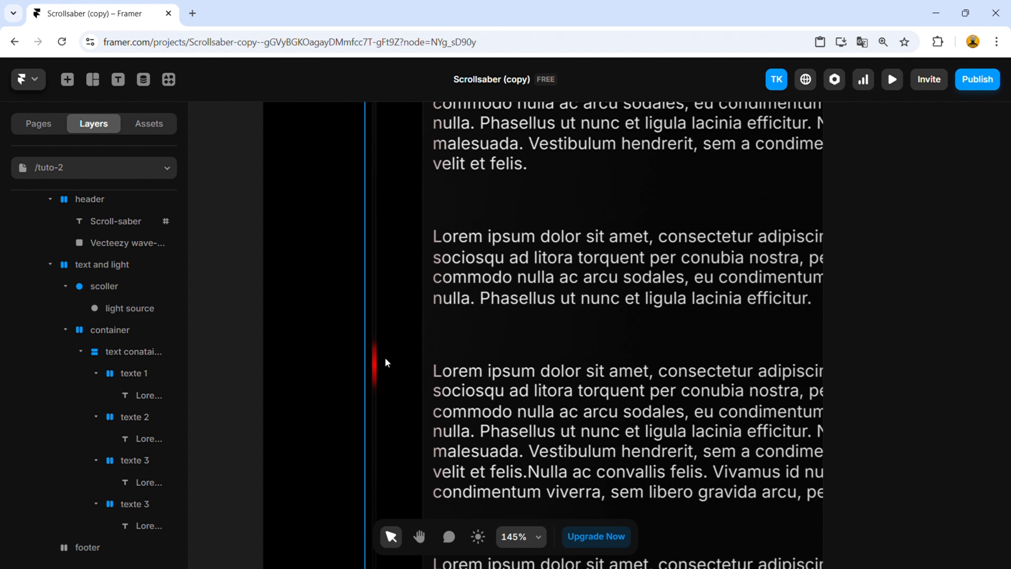
key(f)
drag(210, 308, 254, 387)
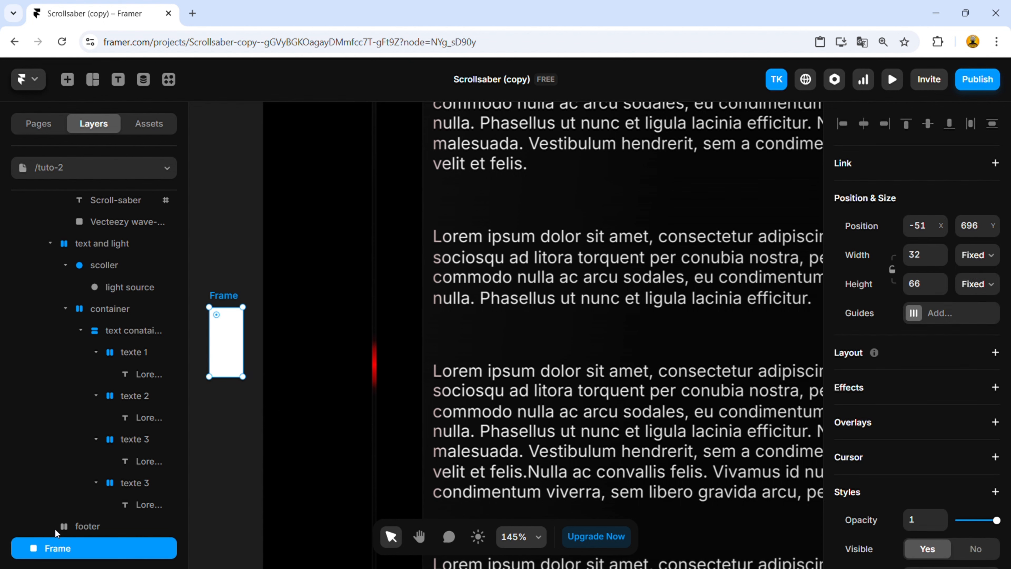
double_click(62, 548)
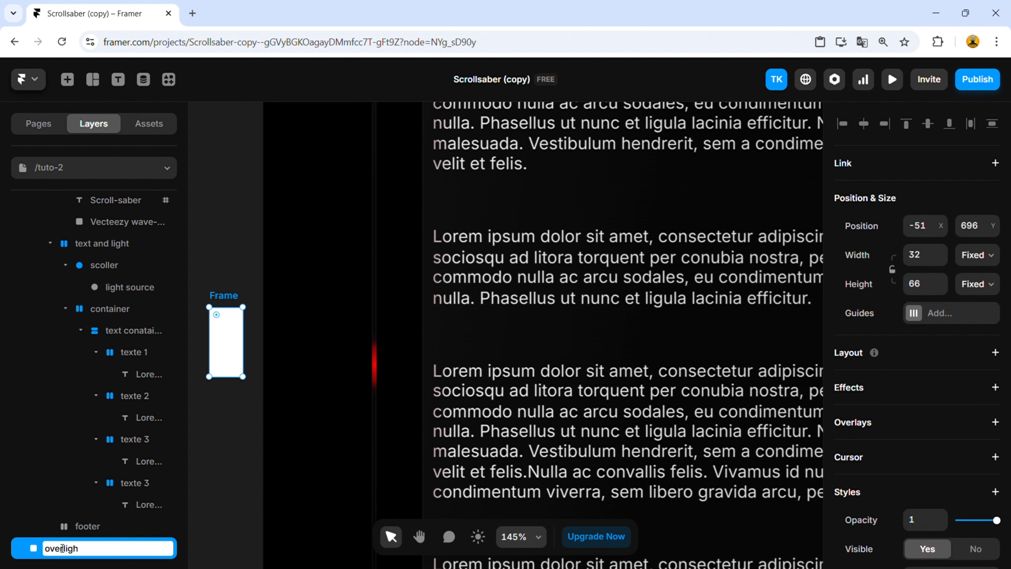
key(Return)
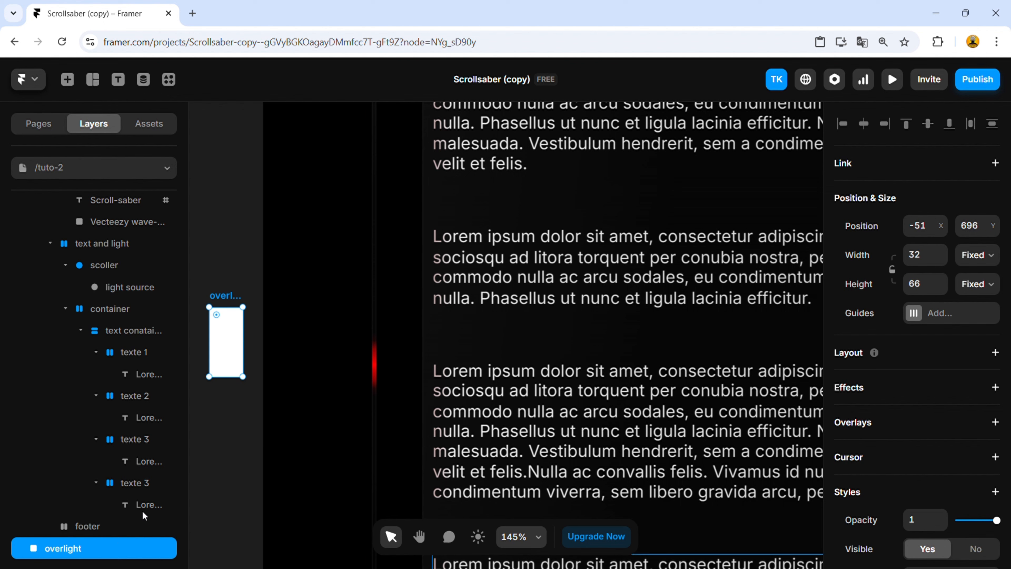
Copy the light source's red linear gradient fill onto the overlight frame.
click(374, 368)
scroll(915, 418, down, 8)
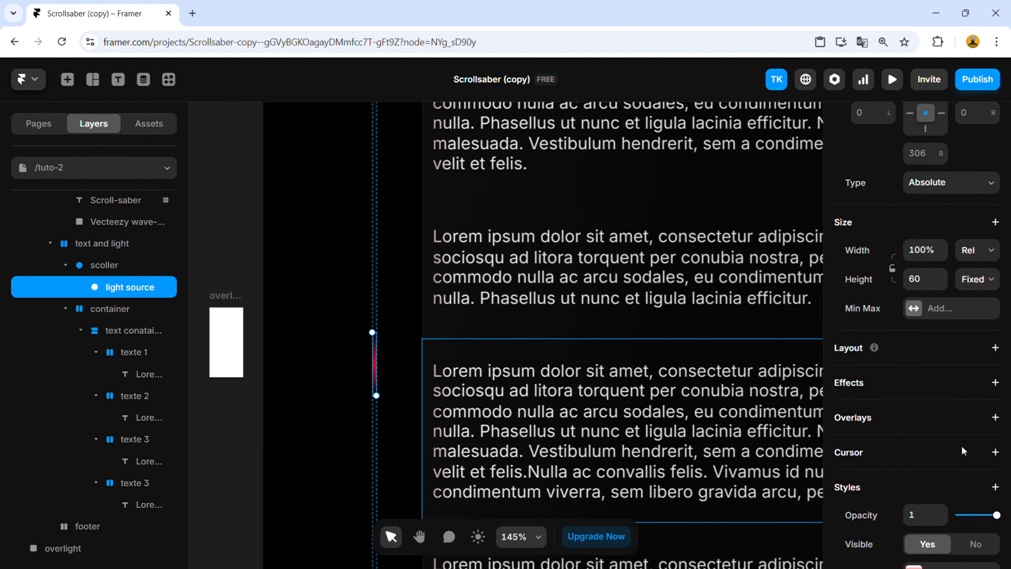
right_click(907, 402)
click(903, 409)
click(228, 360)
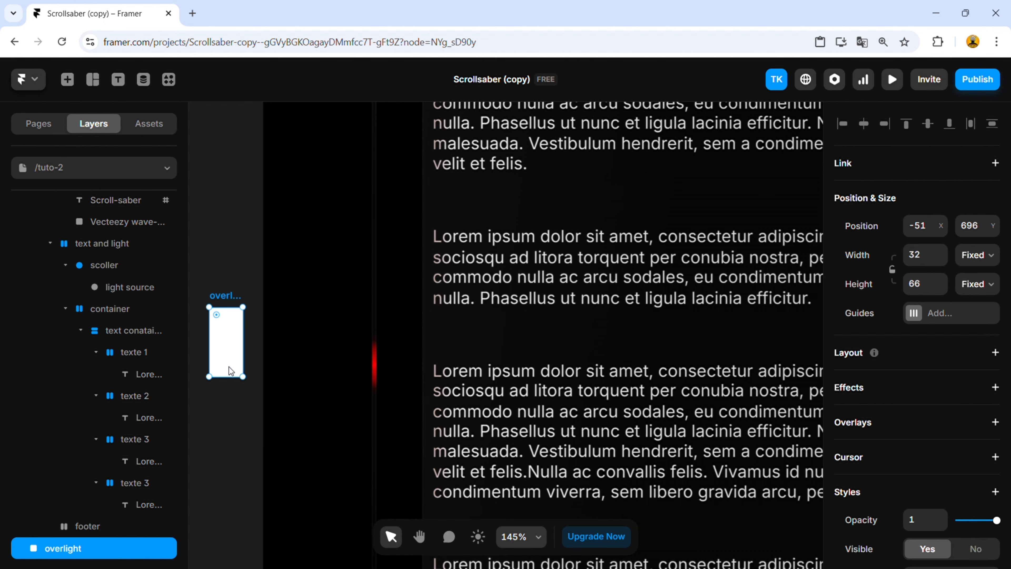
scroll(901, 446, down, 6)
right_click(915, 334)
click(922, 356)
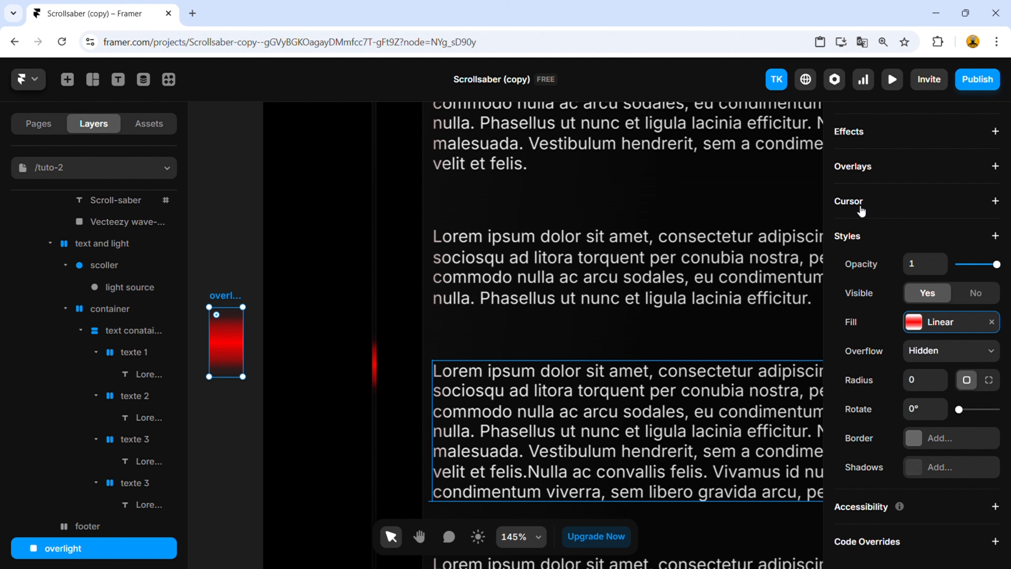
Set the overlight frame's X position to 23 and its width to 47.
scroll(955, 262, up, 6)
click(927, 227)
text(23)
click(925, 262)
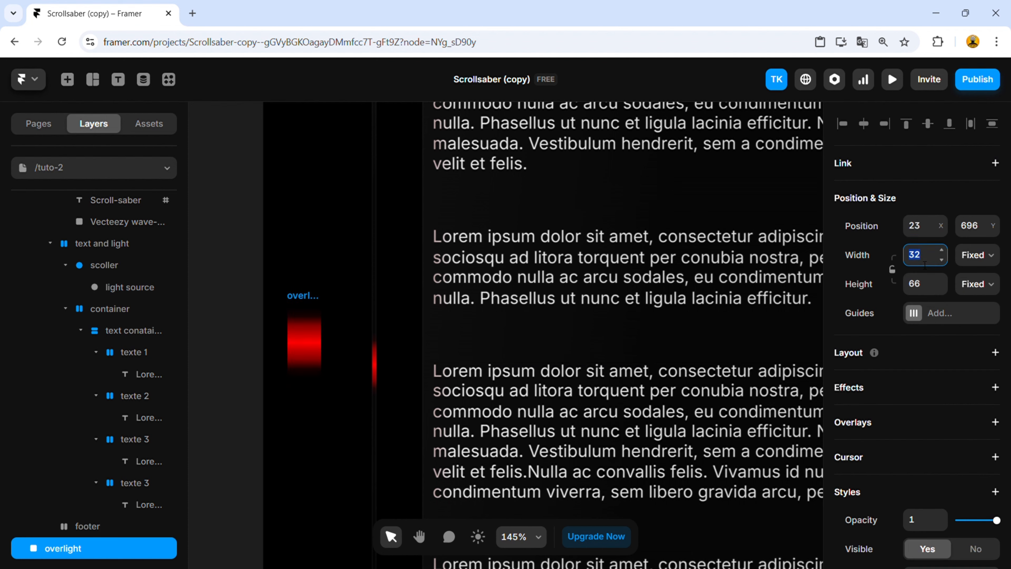
text(47)
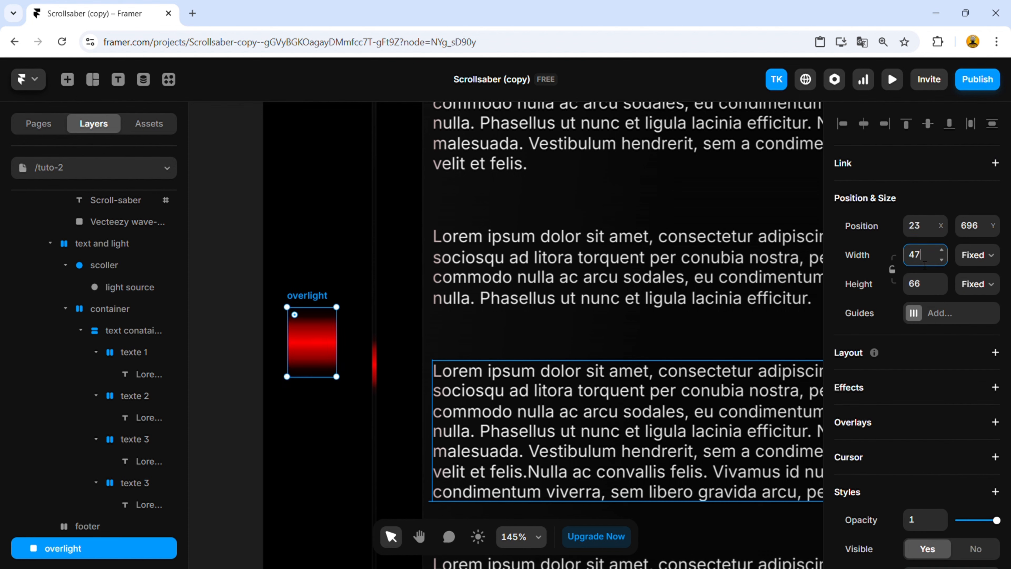
Add a blur filter of 16 to the overlight frame.
scroll(971, 415, down, 5)
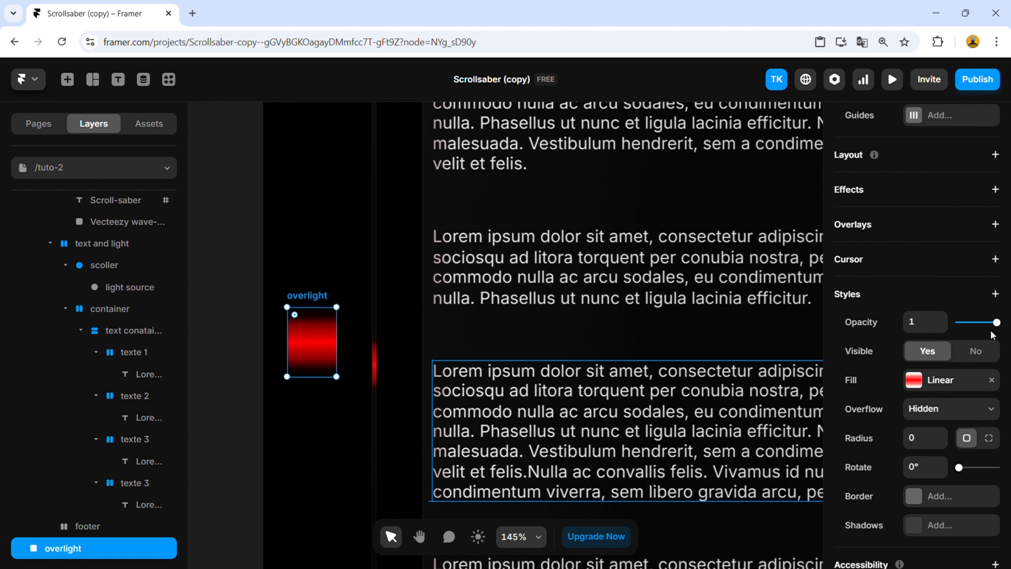
click(996, 295)
mouse_move(888, 353)
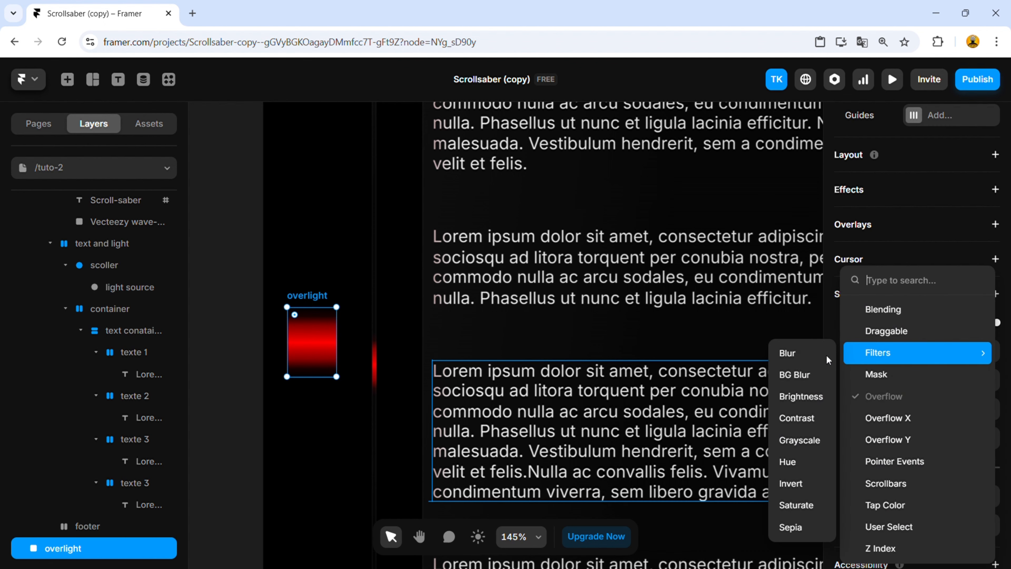
click(781, 350)
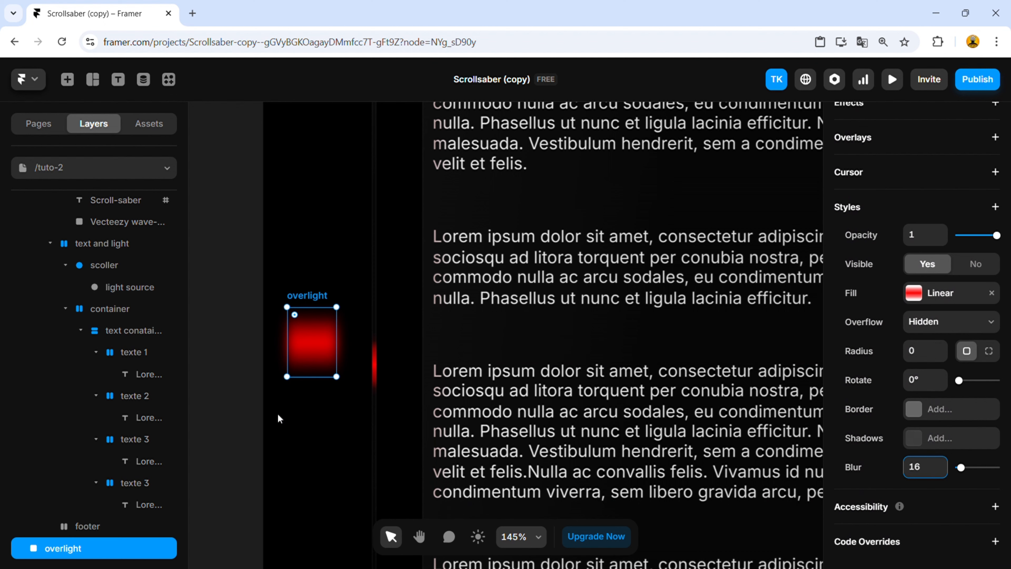
click(221, 398)
Nest overlight between scoller and container, make its position absolute and move it over the light source with a left offset of -17.
drag(69, 548, 132, 309)
scroll(931, 239, up, 5)
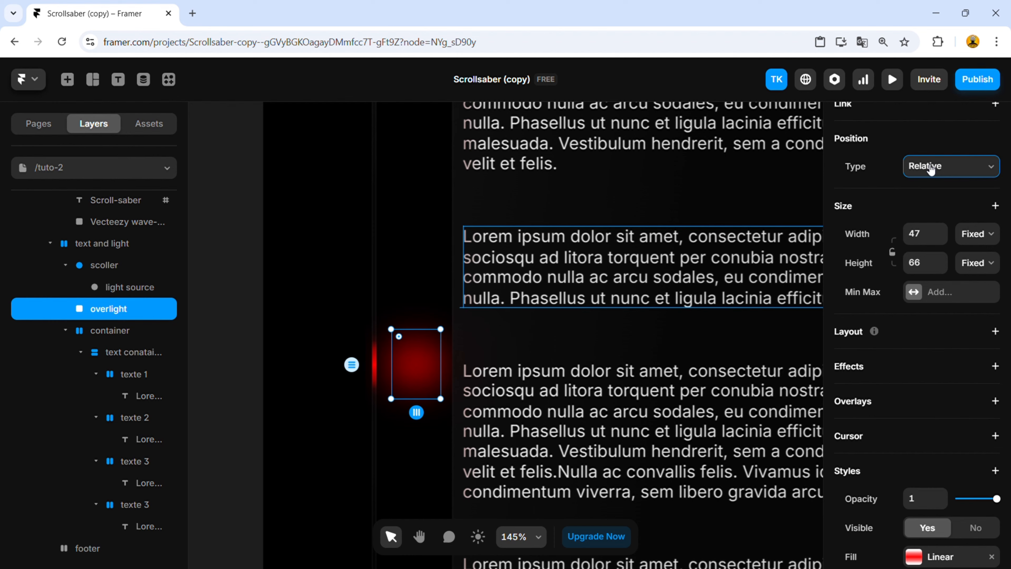
click(926, 192)
drag(404, 366, 369, 369)
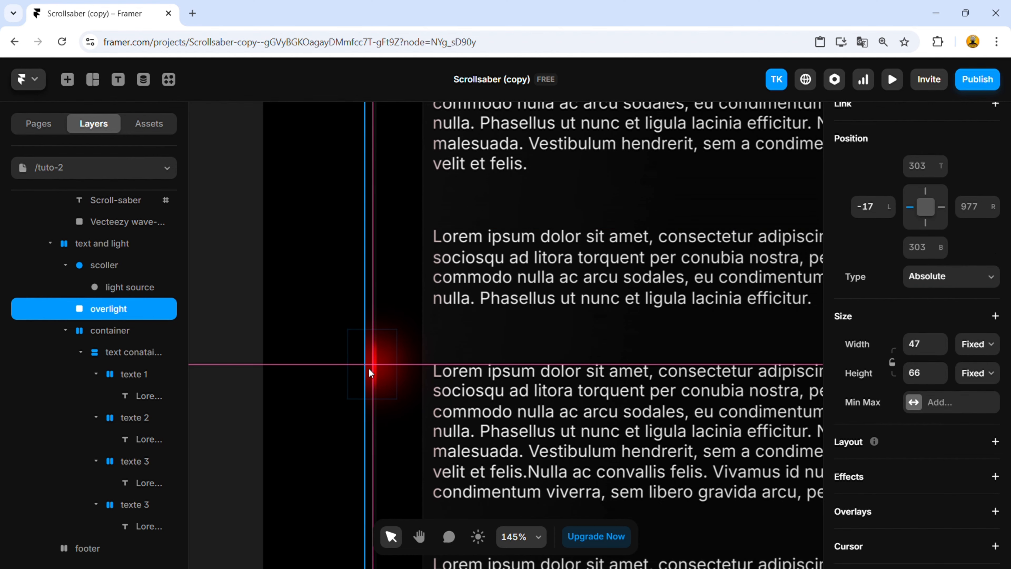
click(213, 383)
Set the light source's top offset within scoller to -145.
scroll(394, 364, down, 10)
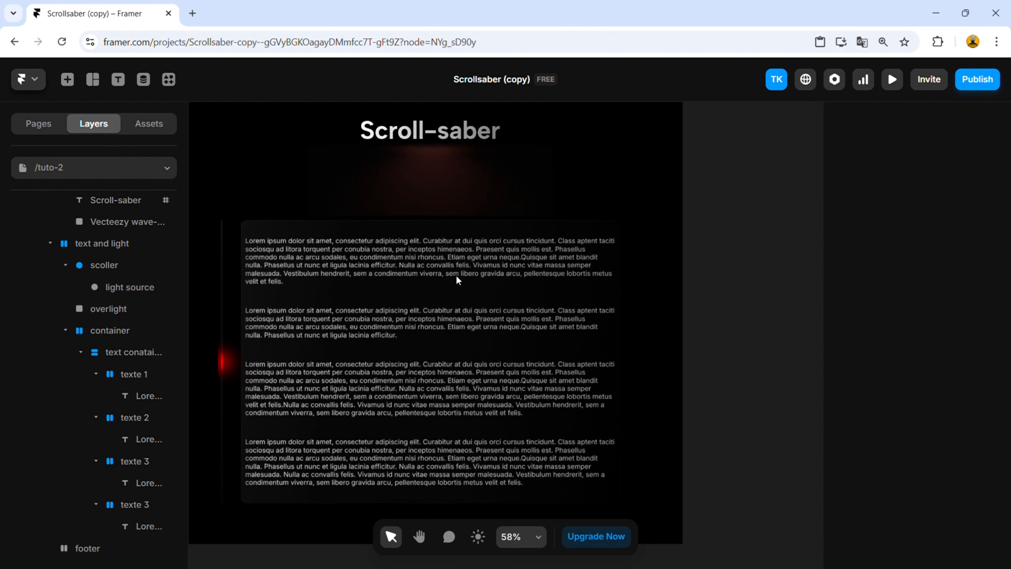
scroll(346, 364, up, 5)
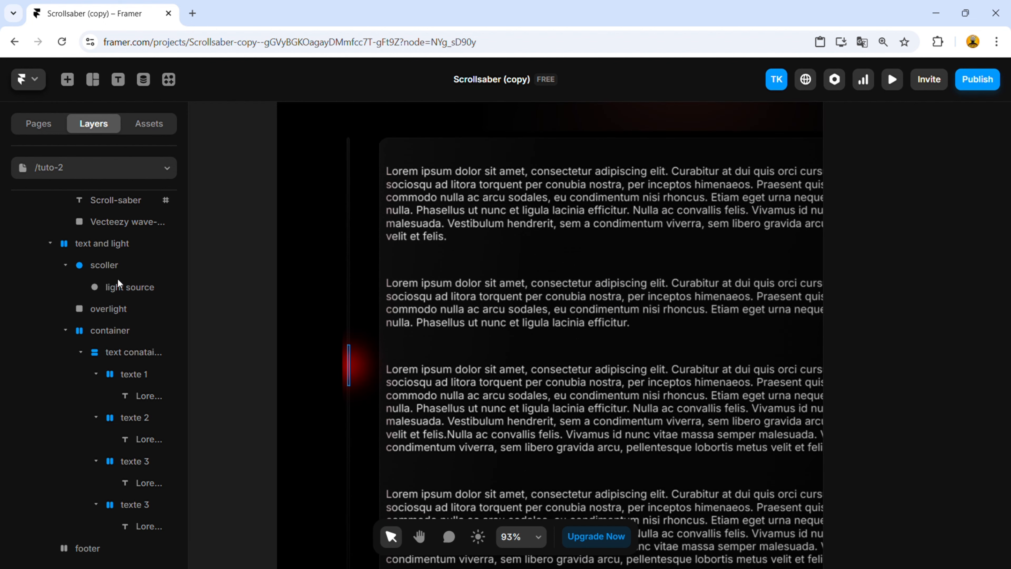
click(125, 287)
scroll(944, 293, up, 8)
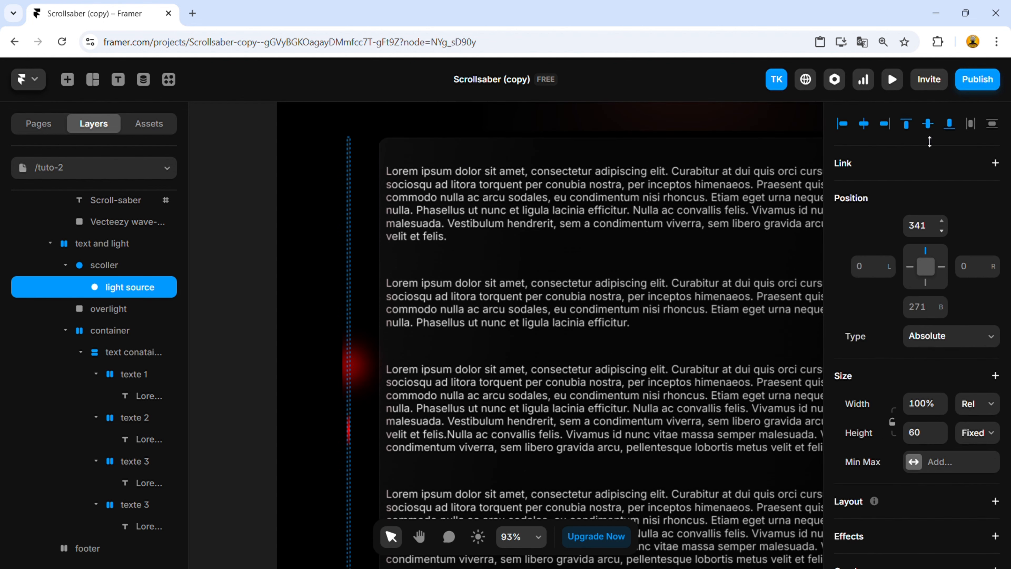
drag(950, 226, 641, 280)
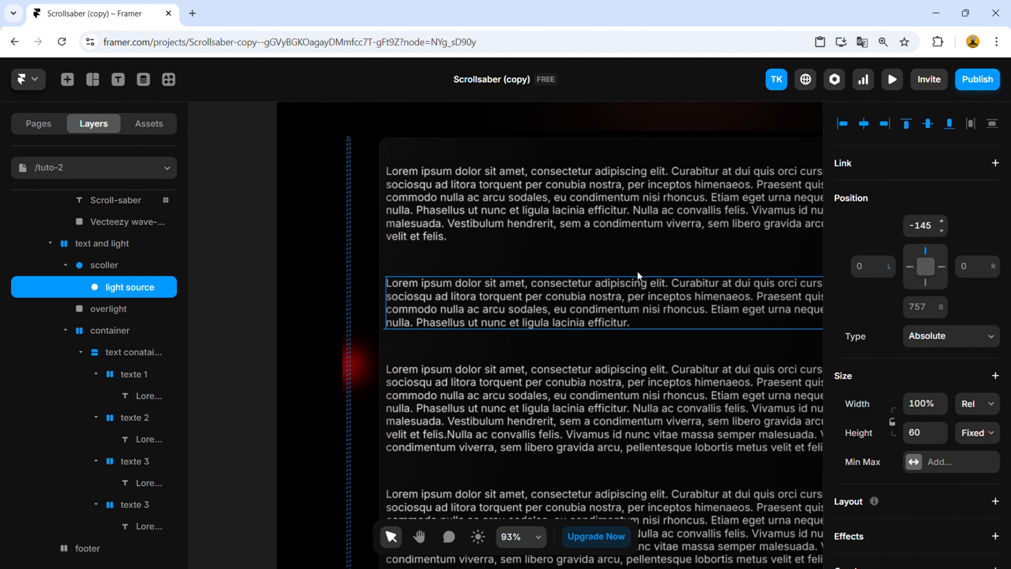
scroll(462, 215, up, 5)
click(922, 231)
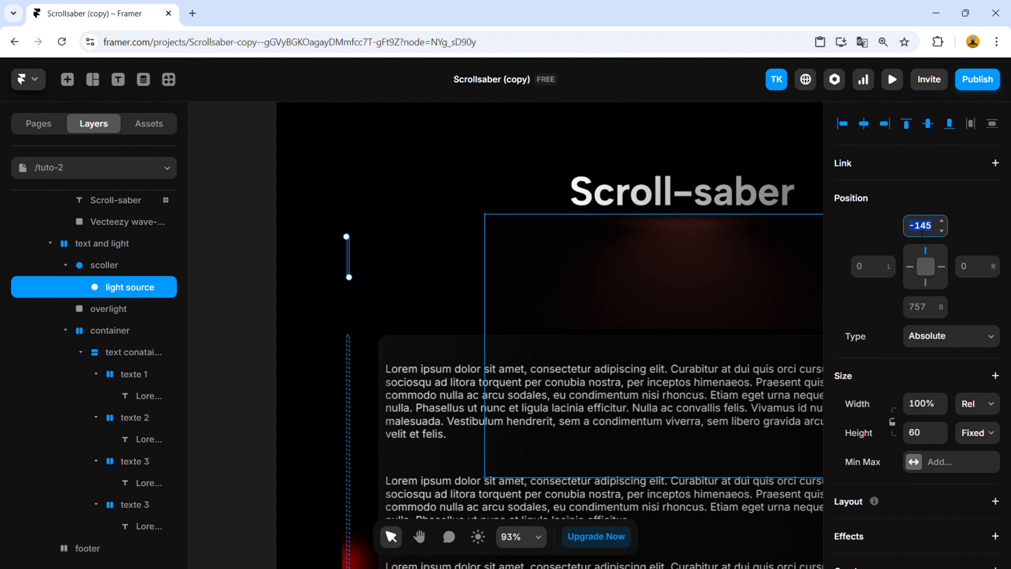
Set overlight's top offset to -145 and its left offset to -14.
click(108, 308)
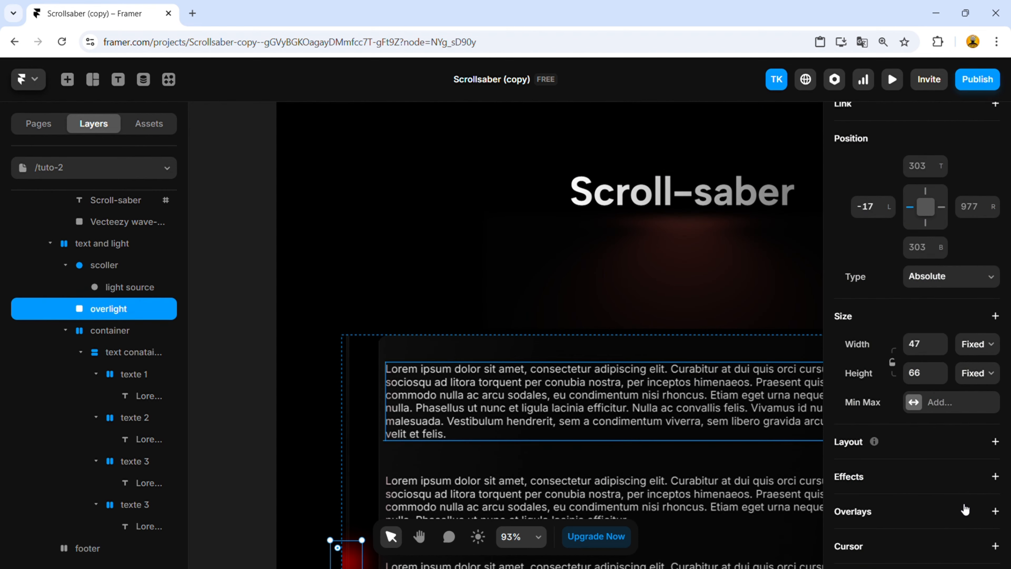
key(Return)
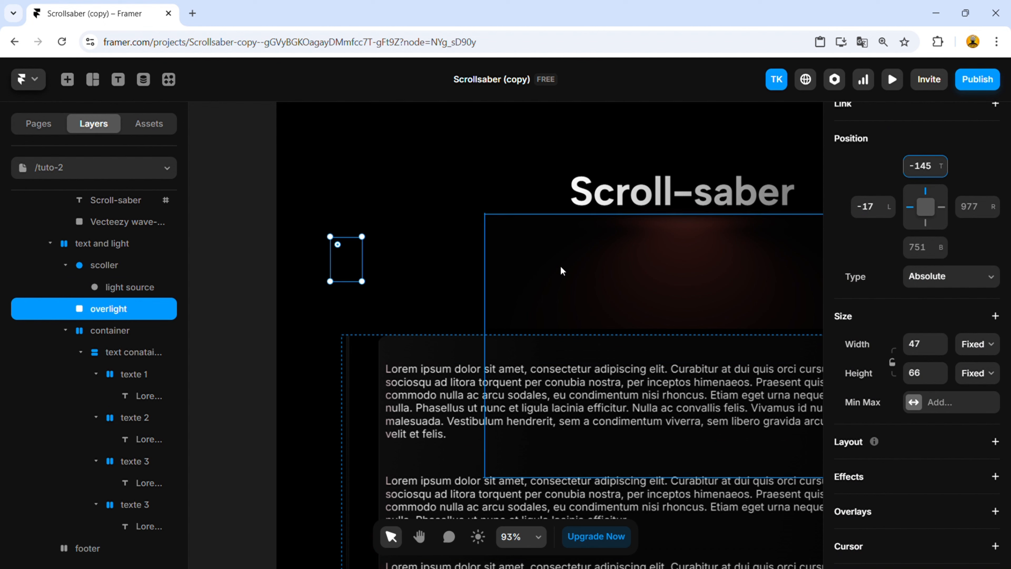
click(113, 288)
click(114, 313)
mouse_move(891, 208)
mouse_down()
mouse_move(890, 192)
mouse_move(892, 216)
mouse_up()
key(ctrl+z)
key(Left)
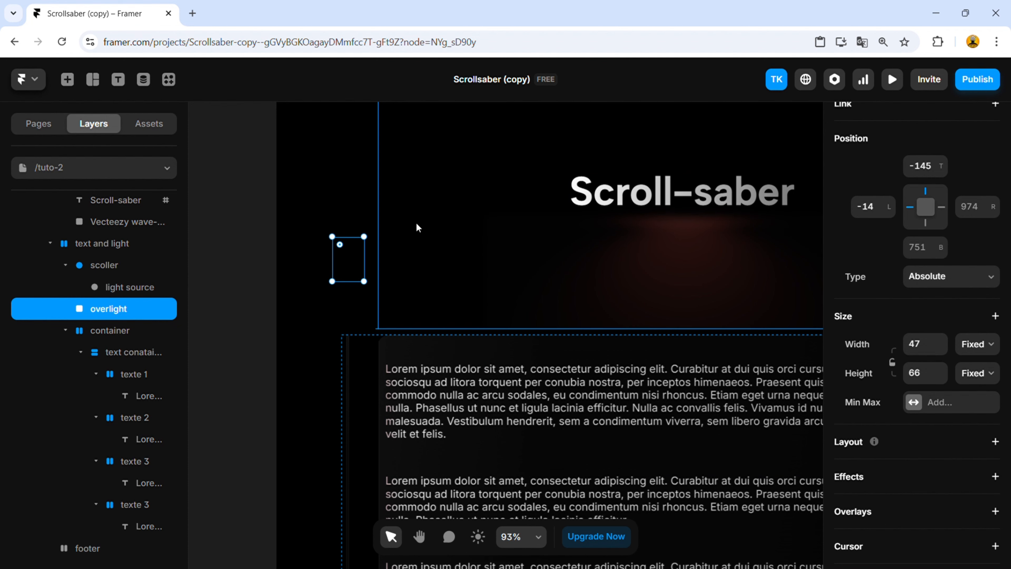
Draw a narrow vertical frame about 16 by 174 beside the page and rename it as reflextion.
scroll(416, 239, down, 3)
scroll(368, 359, up, 4)
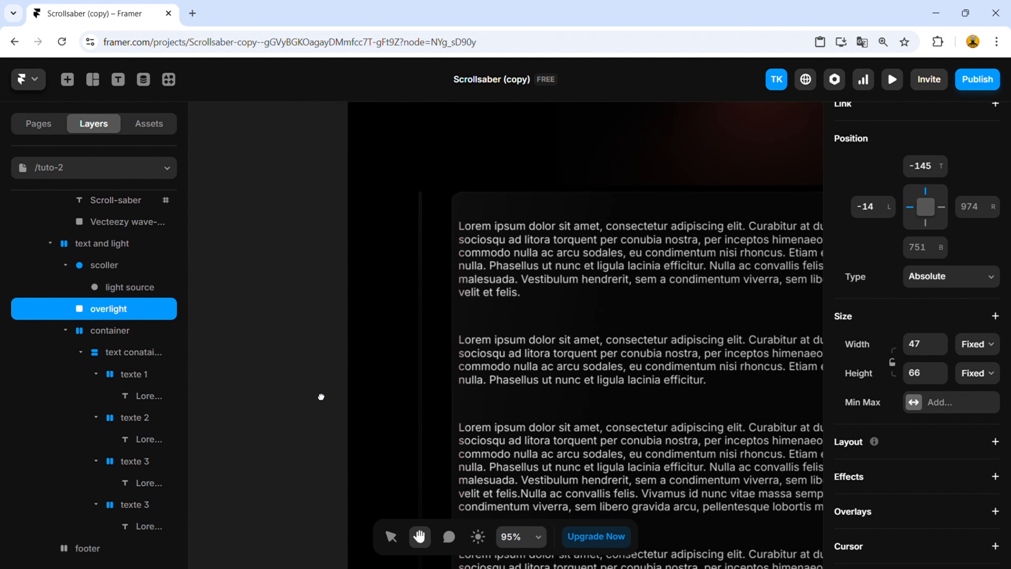
click(300, 397)
key(f)
mouse_move(241, 272)
mouse_down()
mouse_move(276, 340)
mouse_move(260, 401)
mouse_up()
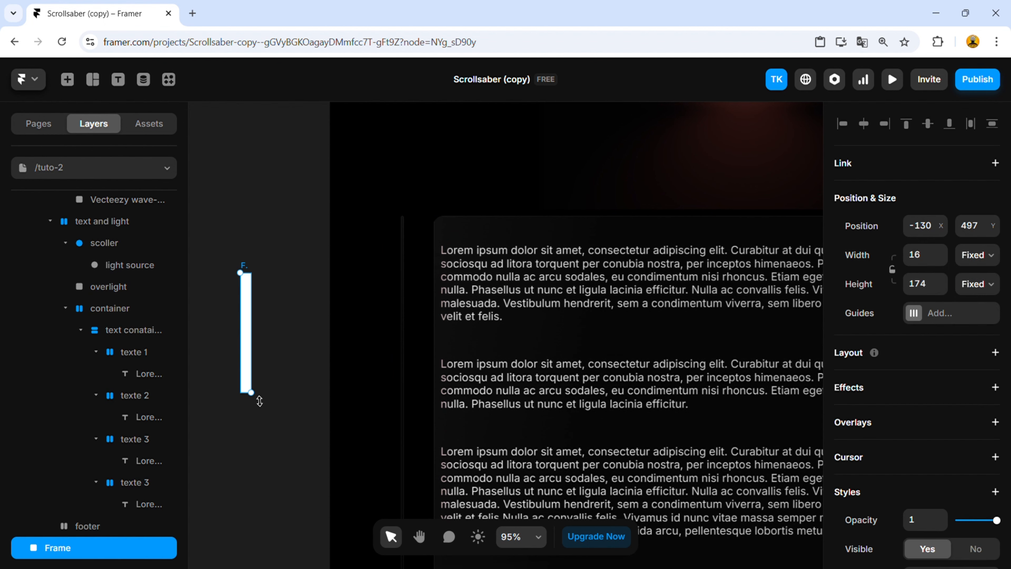
double_click(48, 552)
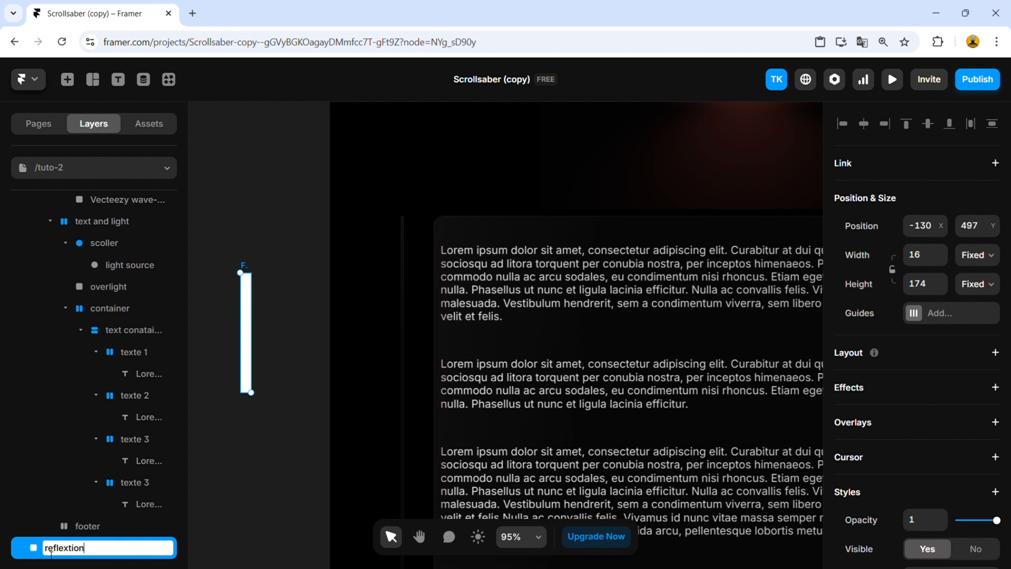
text(reflextion)
click(277, 405)
Set the reflextion frame's width to 10 and its height to 180.
click(246, 332)
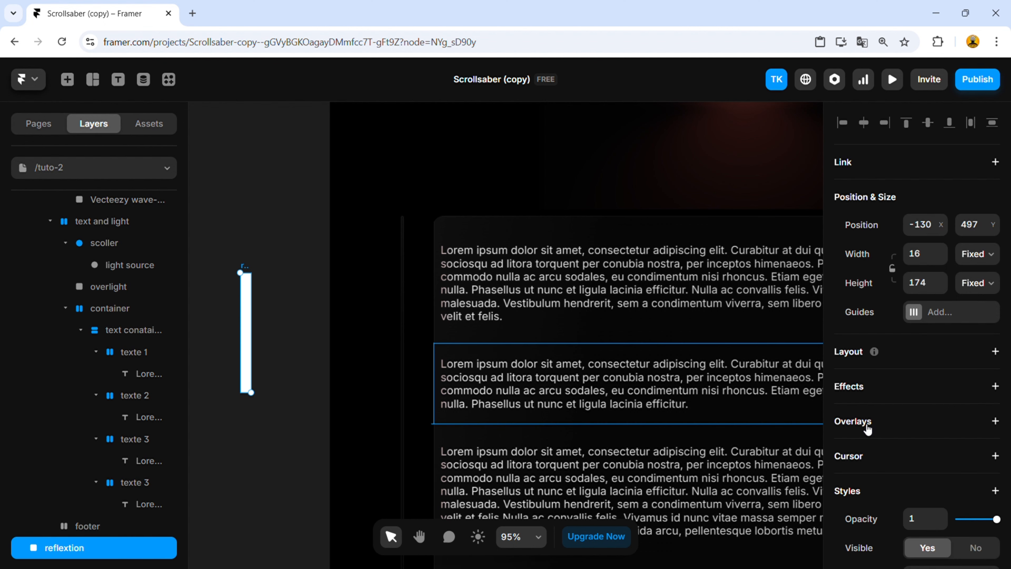
scroll(876, 398, down, 5)
right_click(922, 377)
click(874, 395)
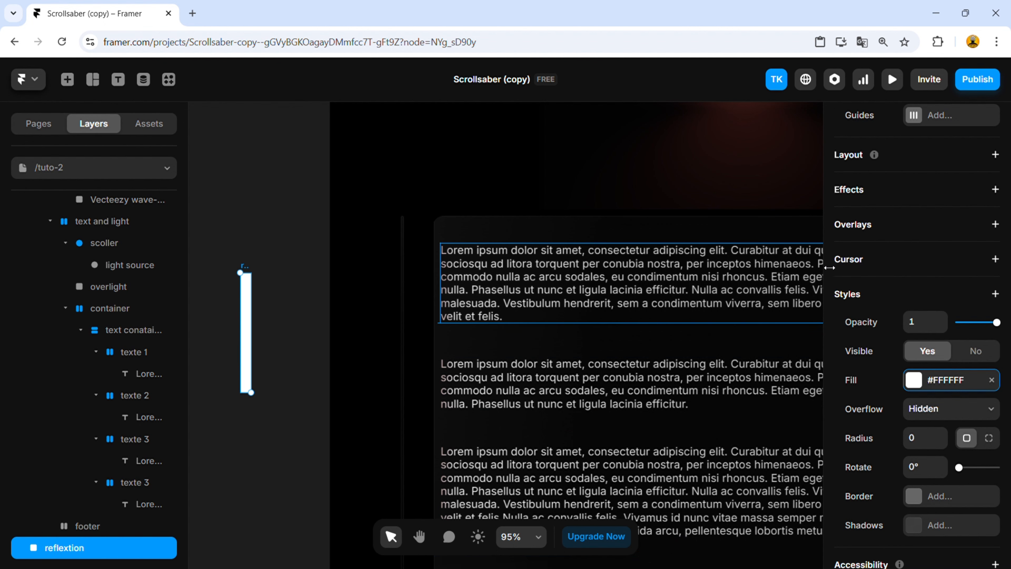
scroll(898, 254, up, 5)
click(924, 260)
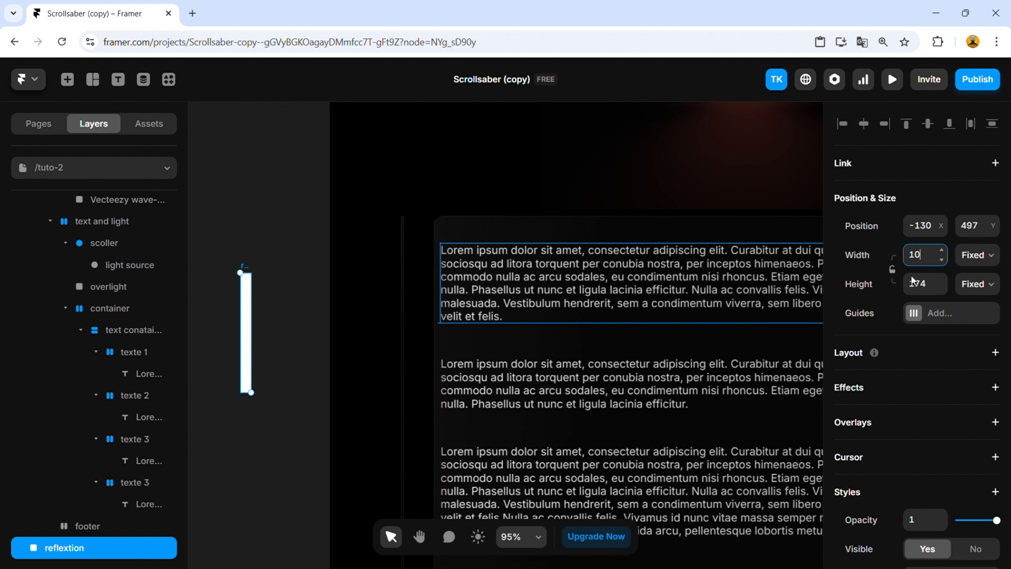
click(924, 284)
text(180)
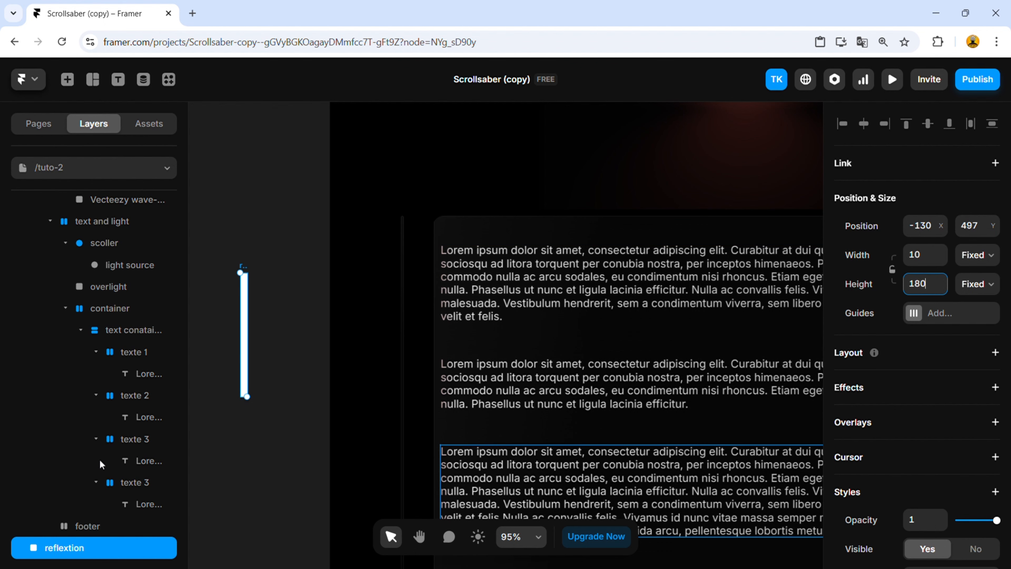
Round the reflextion frame's corners with a radius of 33.
scroll(716, 498, down, 5)
scroll(923, 459, down, 5)
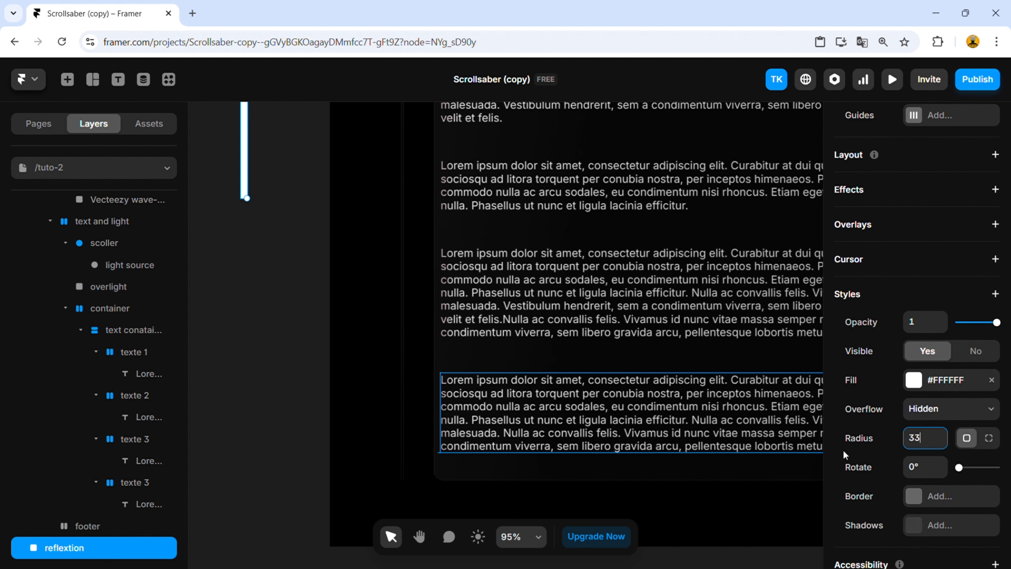
scroll(743, 452, up, 5)
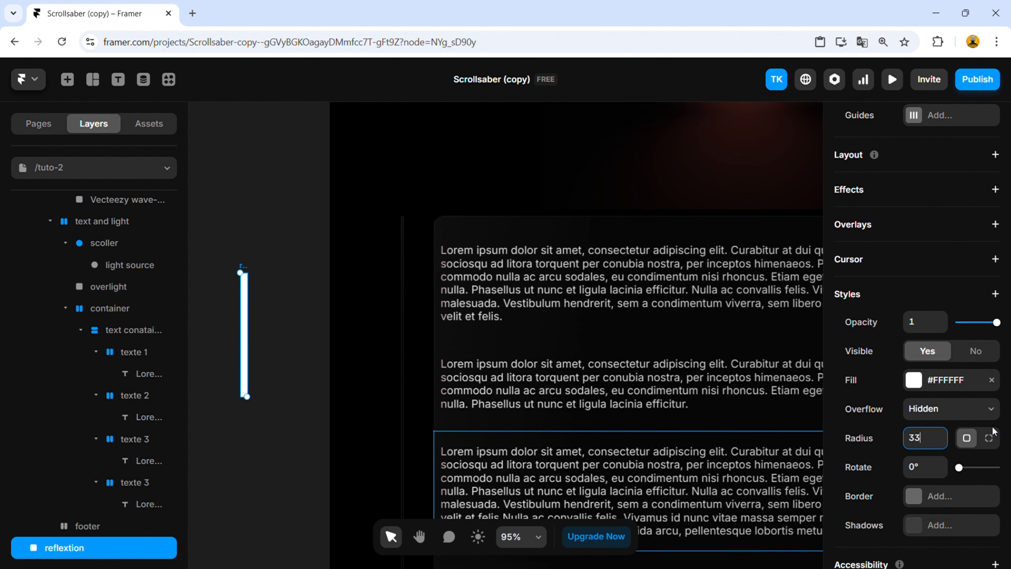
Add a blur filter of 1 to the reflextion frame.
click(996, 293)
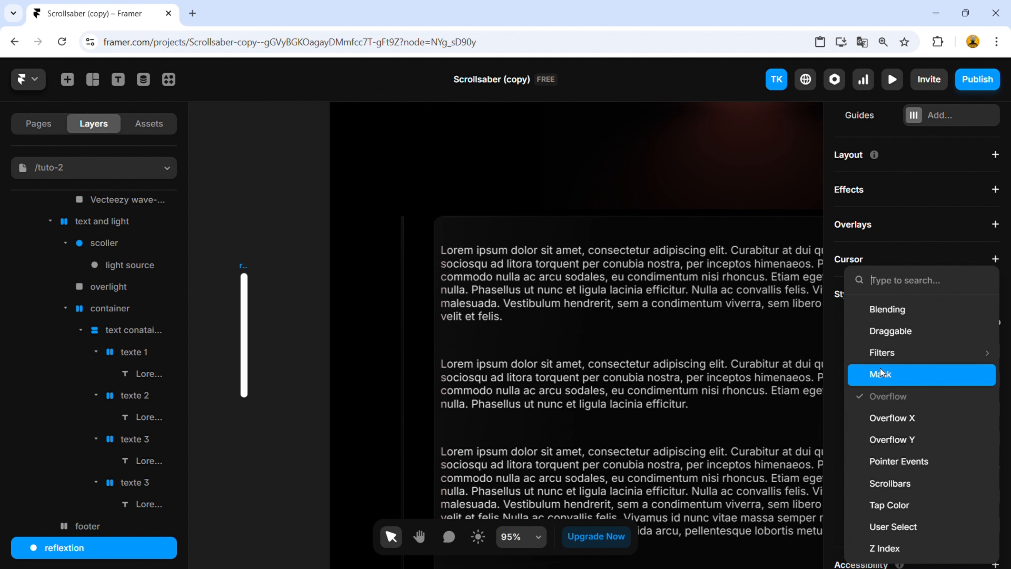
mouse_move(895, 352)
click(796, 352)
click(925, 554)
text(1)
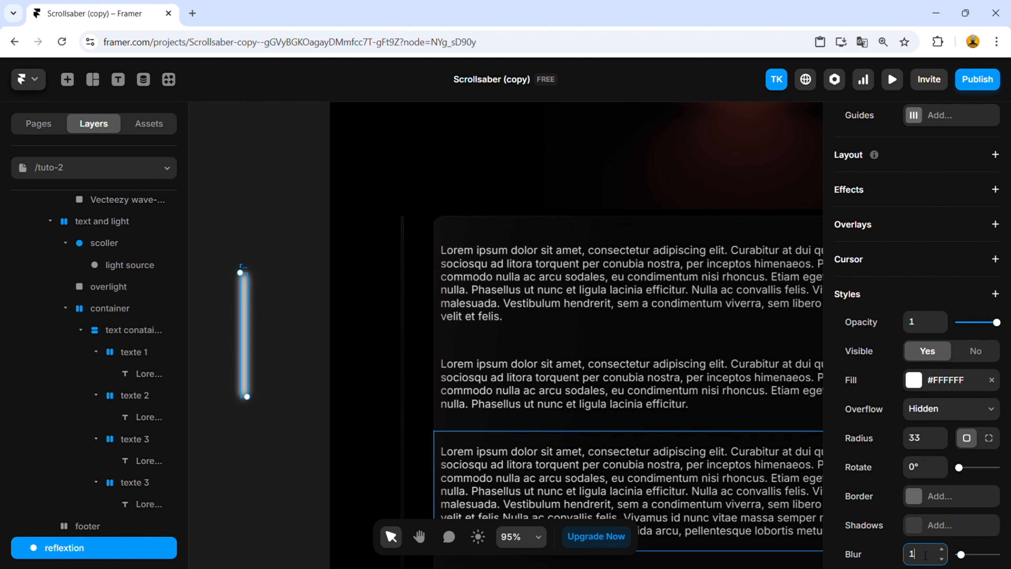
click(261, 460)
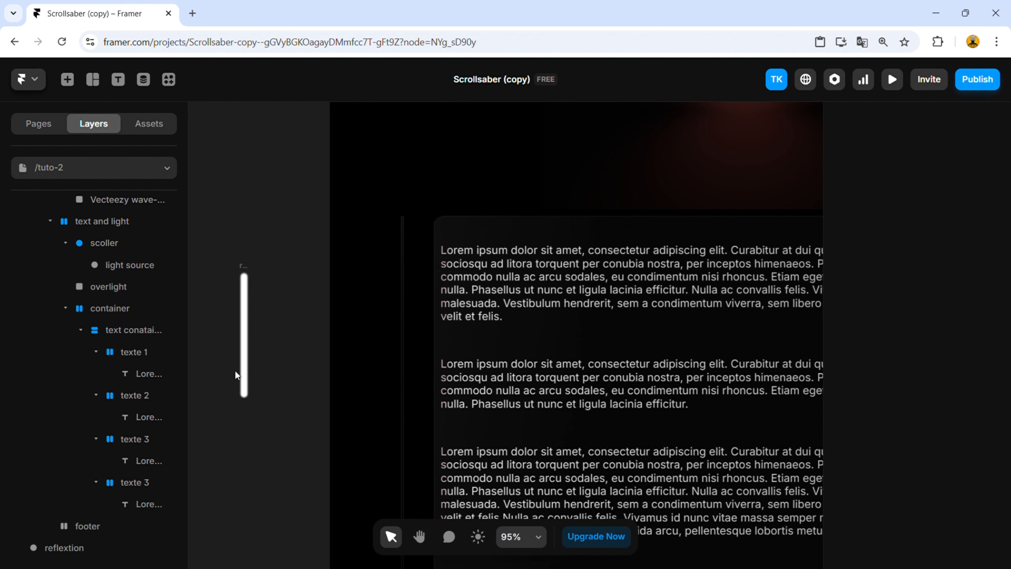
Fill the reflextion frame with a red linear gradient fading at both ends and nest it inside container with absolute positioning.
click(248, 347)
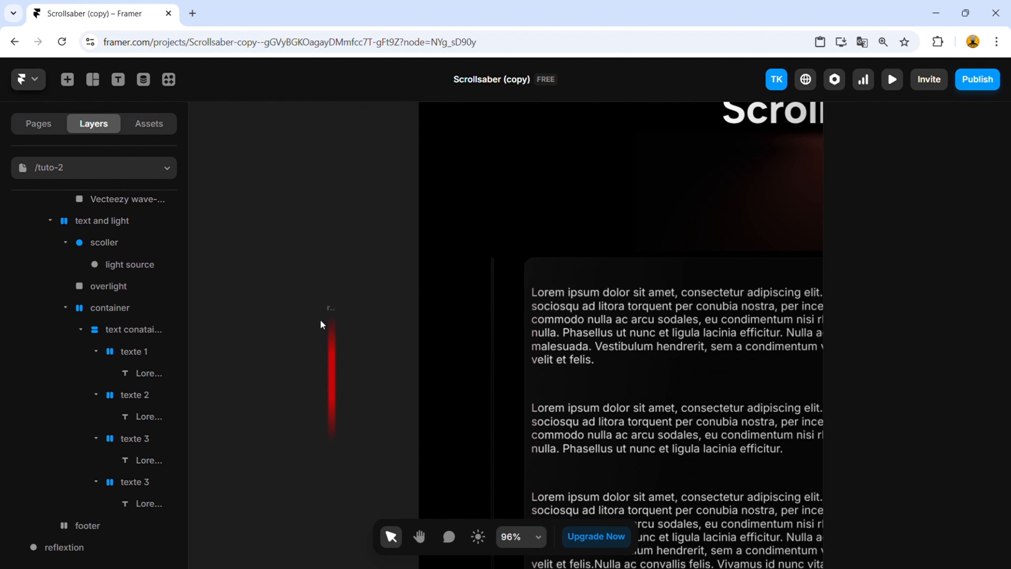
drag(323, 324, 448, 334)
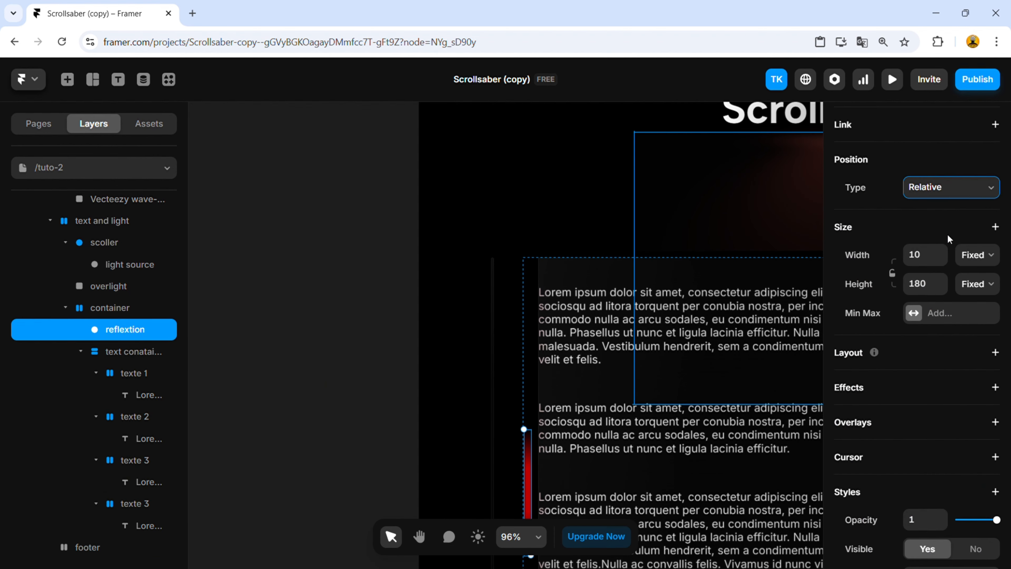
click(938, 211)
Set reflextion's Z Index to 0.
scroll(933, 488, down, 3)
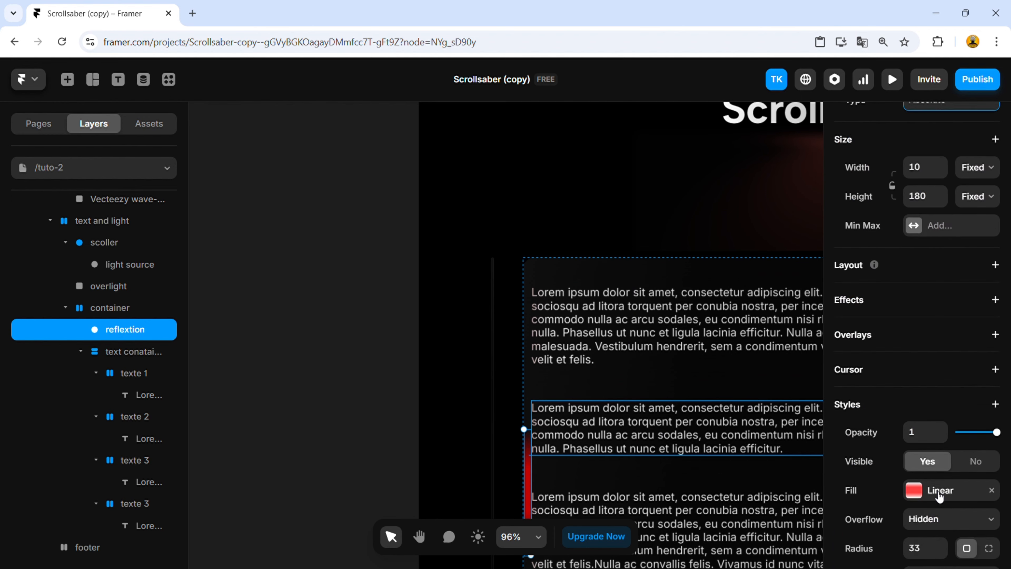
scroll(939, 496, down, 5)
click(967, 400)
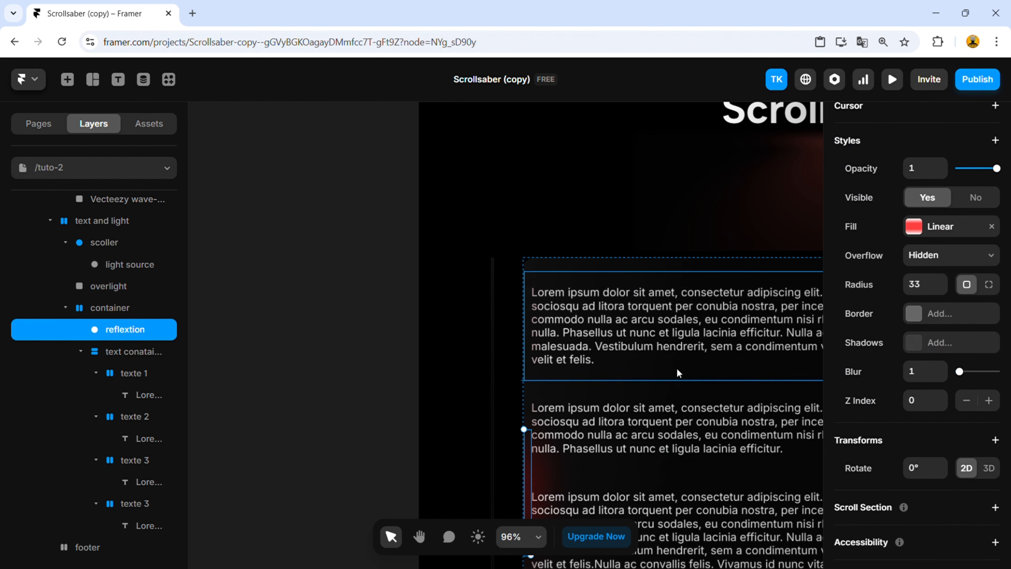
Examine the container's layout settings and the reflextion strip along its edge up close.
click(121, 313)
scroll(961, 446, down, 4)
scroll(961, 446, up, 8)
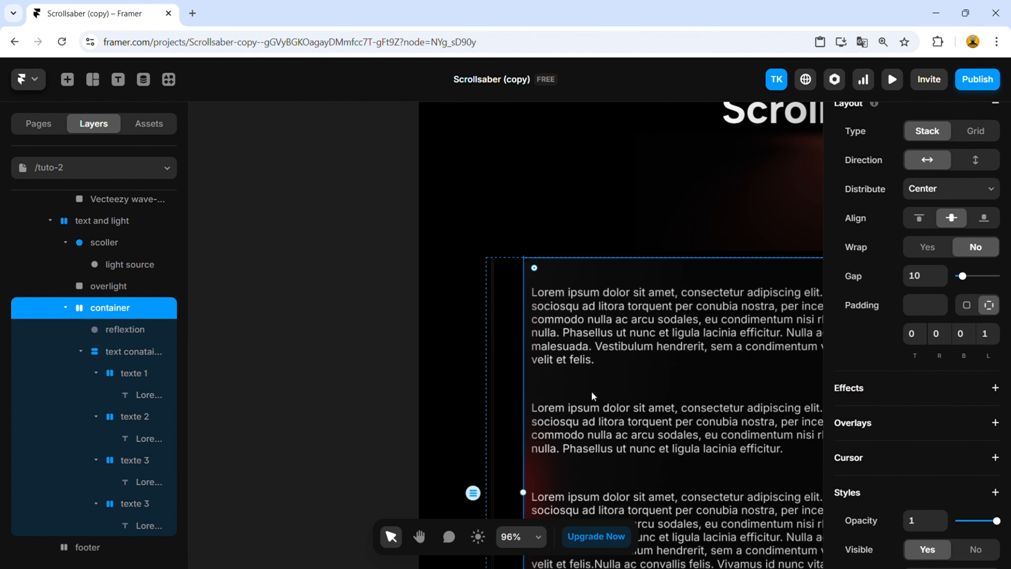
key(Escape)
drag(532, 421, 505, 359)
scroll(513, 377, up, 4)
scroll(478, 339, up, 4)
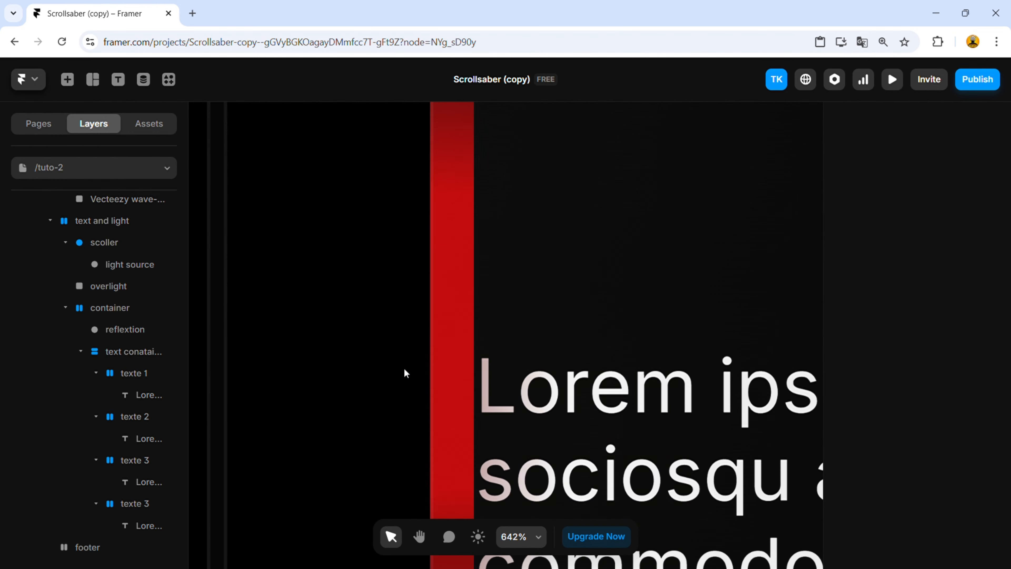
key(shift+0)
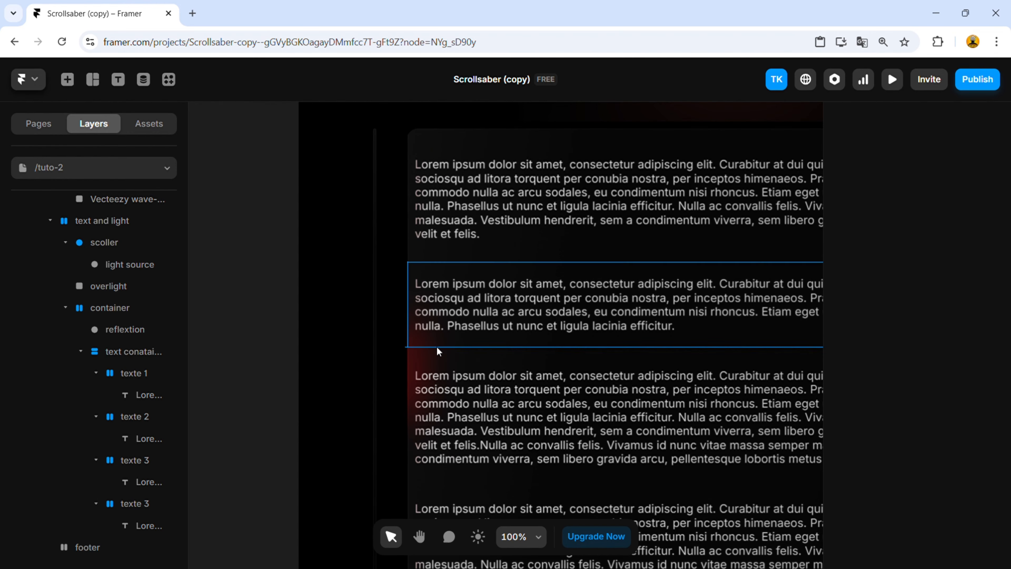
Add a #FF0000 colour stop at 75% opacity between the two inner stops of reflextion's linear gradient fill.
click(126, 339)
click(914, 227)
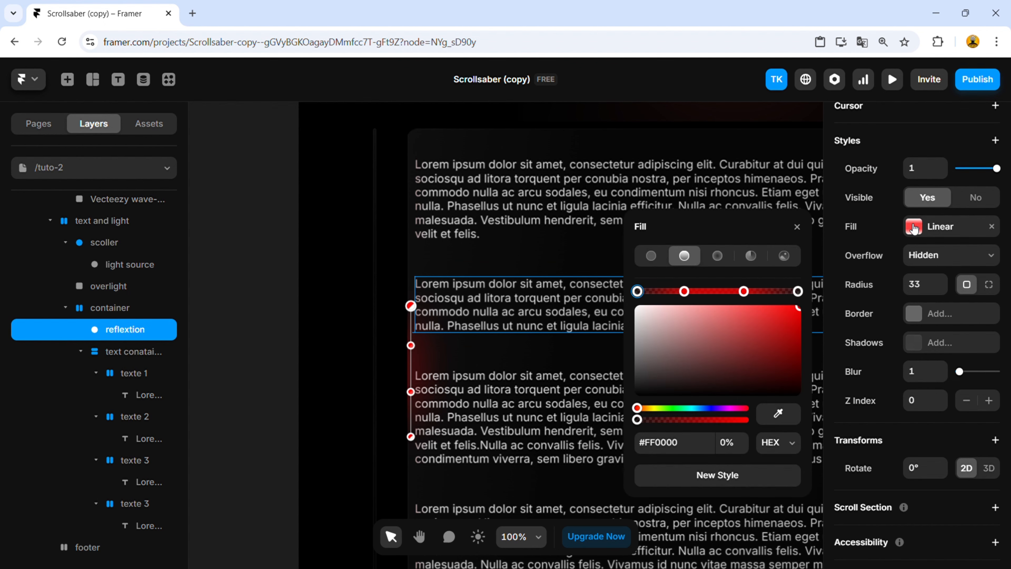
click(711, 291)
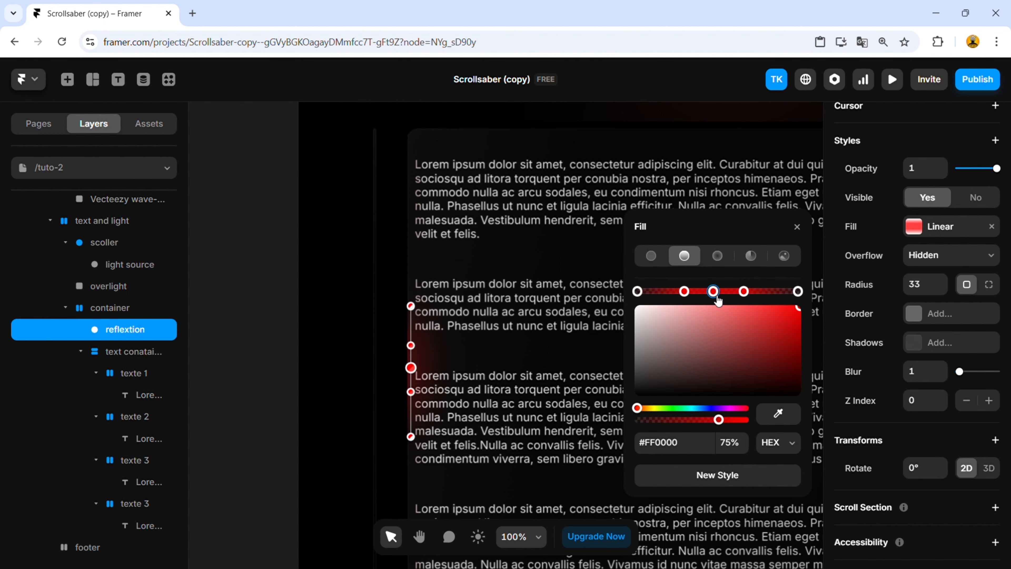
click(233, 334)
click(132, 351)
click(126, 334)
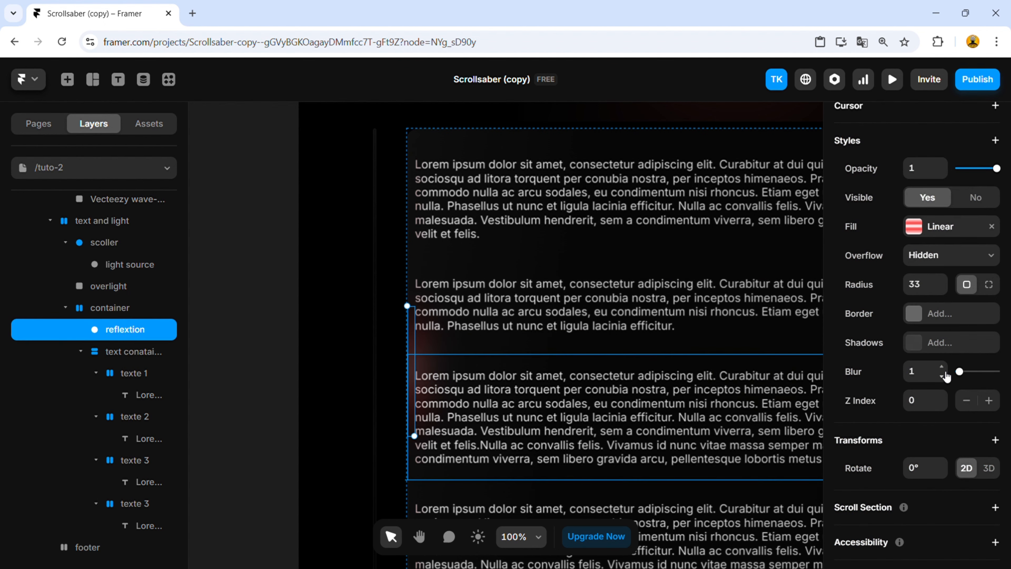
click(914, 226)
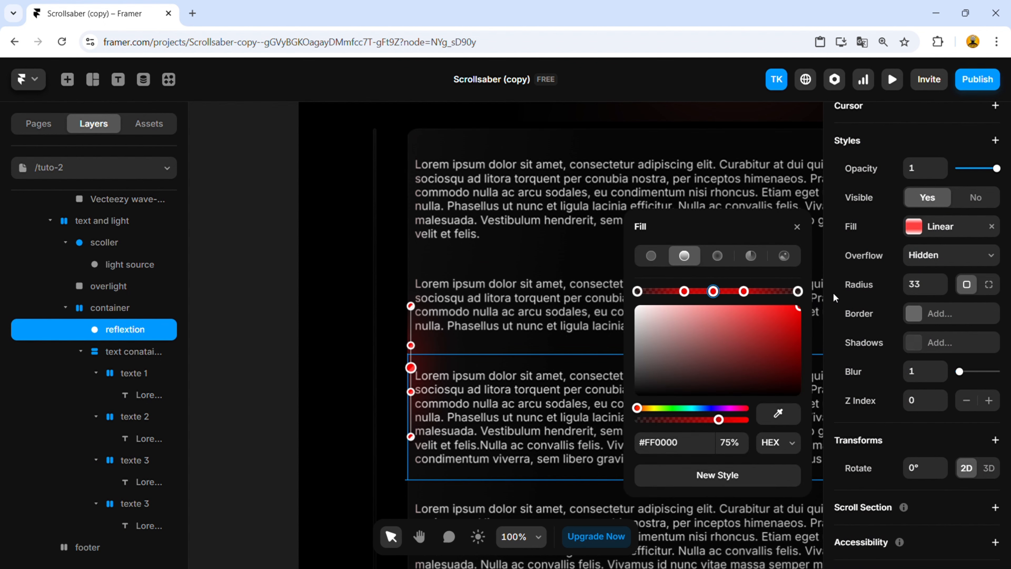
click(249, 327)
click(633, 380)
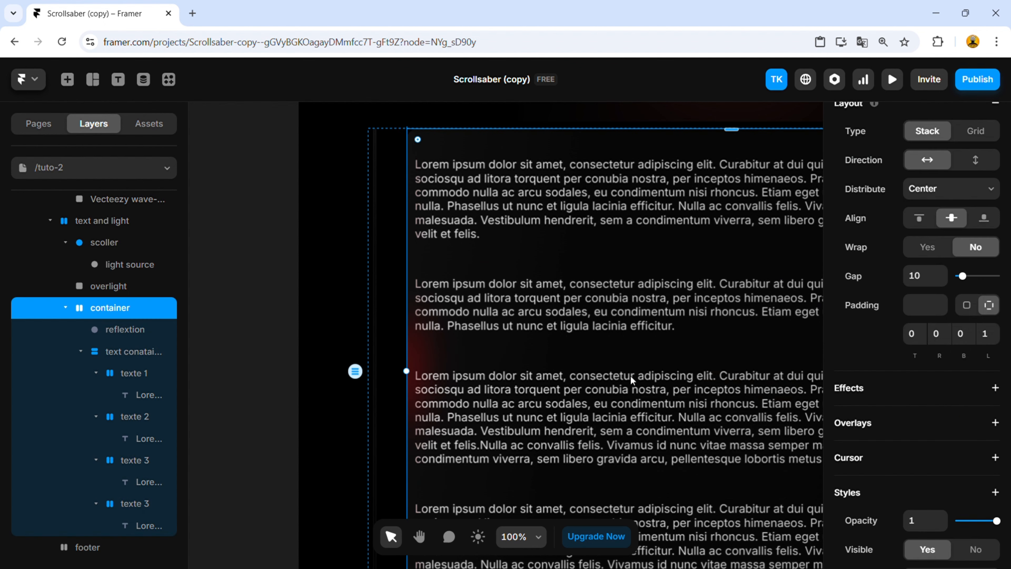
click(302, 350)
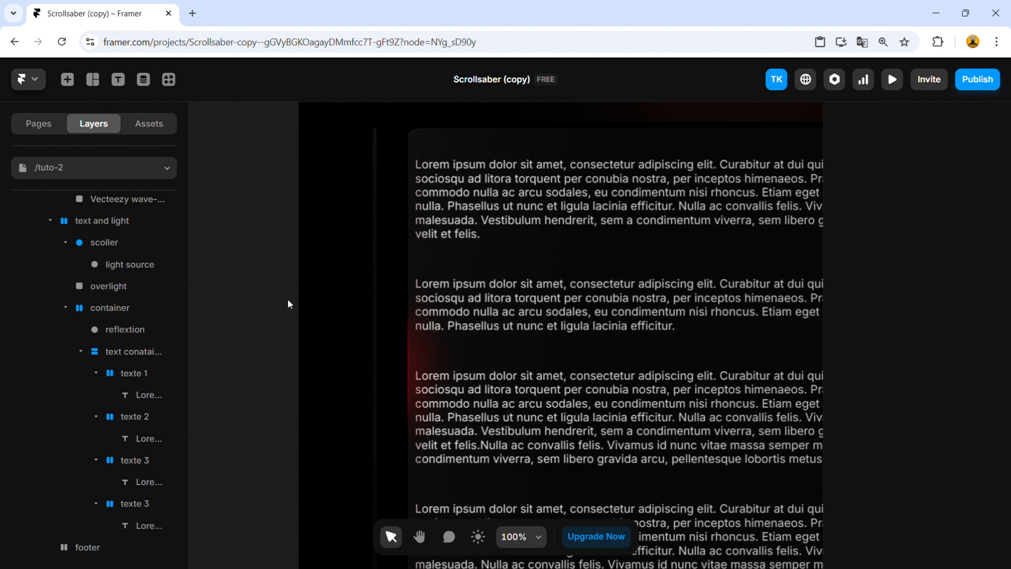
click(108, 286)
click(109, 308)
click(220, 294)
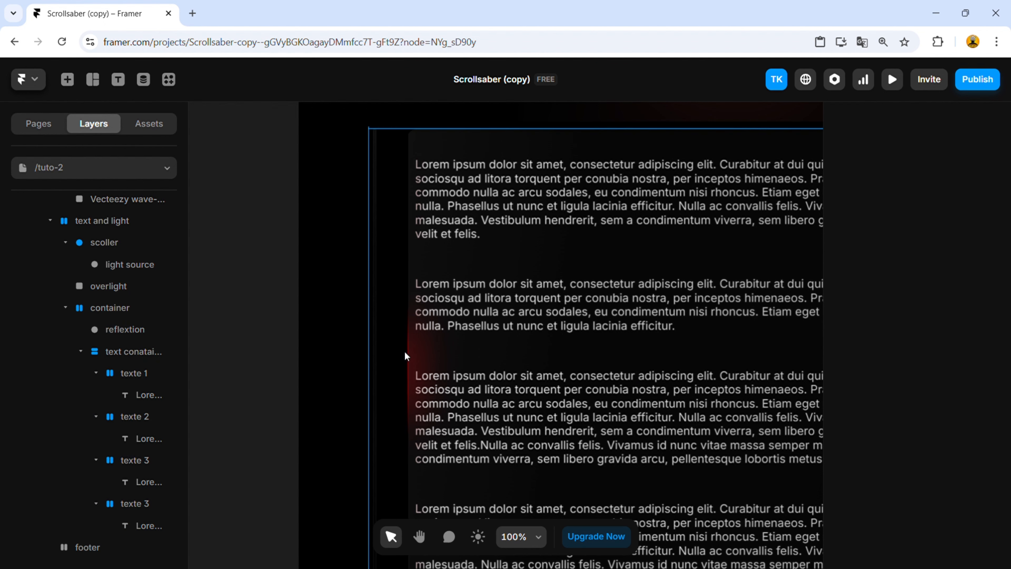
Move reflextion above the text container by setting its top position to -209.
scroll(408, 358, down, 5)
click(128, 329)
scroll(921, 241, up, 10)
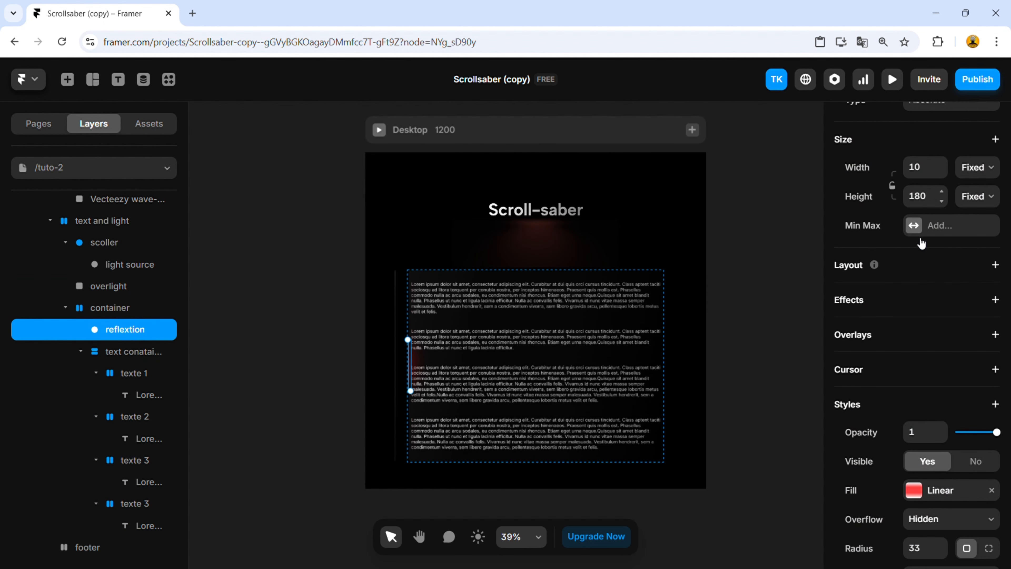
drag(941, 228, 929, 378)
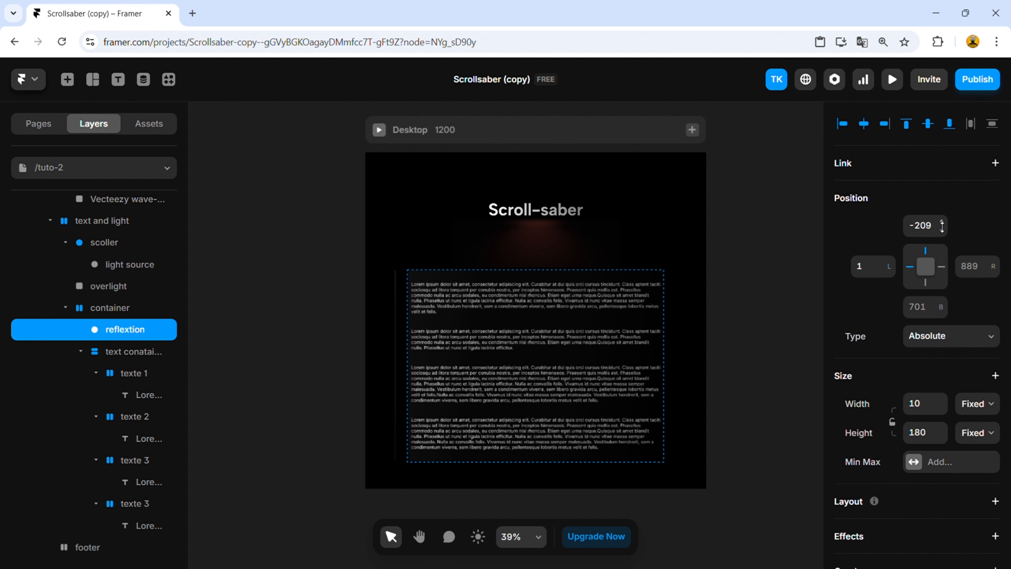
click(341, 198)
scroll(402, 294, up, 10)
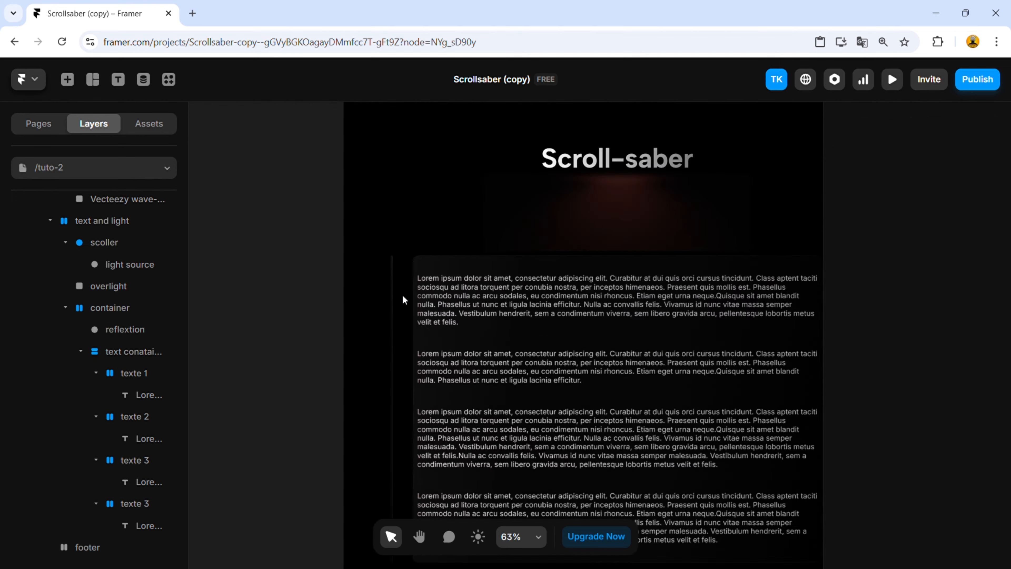
Draw a narrow vertical frame about 20 wide and 682 high alongside the full length of the scroller line.
scroll(514, 190, down, 10)
scroll(418, 179, up, 10)
key(f)
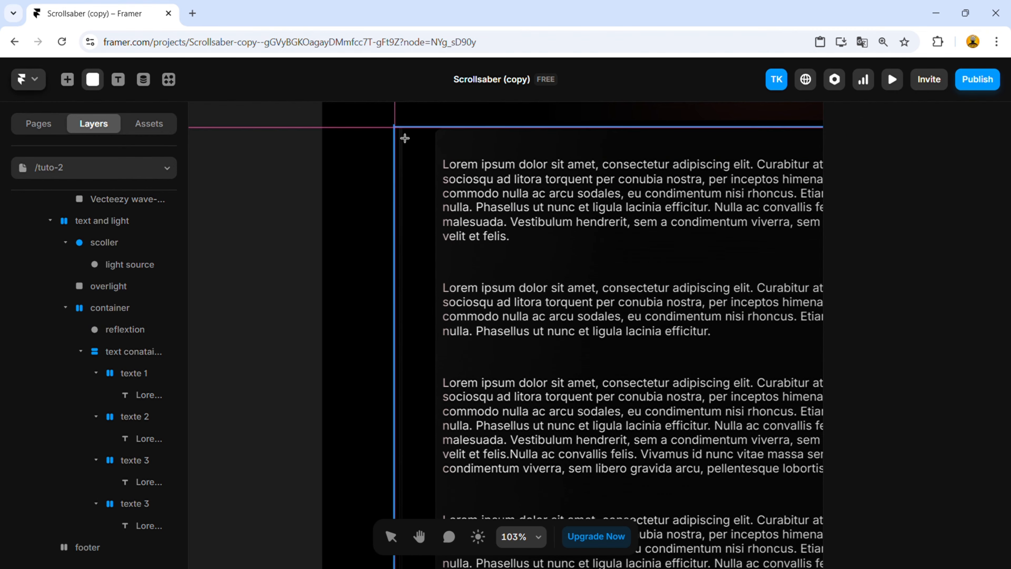
drag(385, 128, 395, 443)
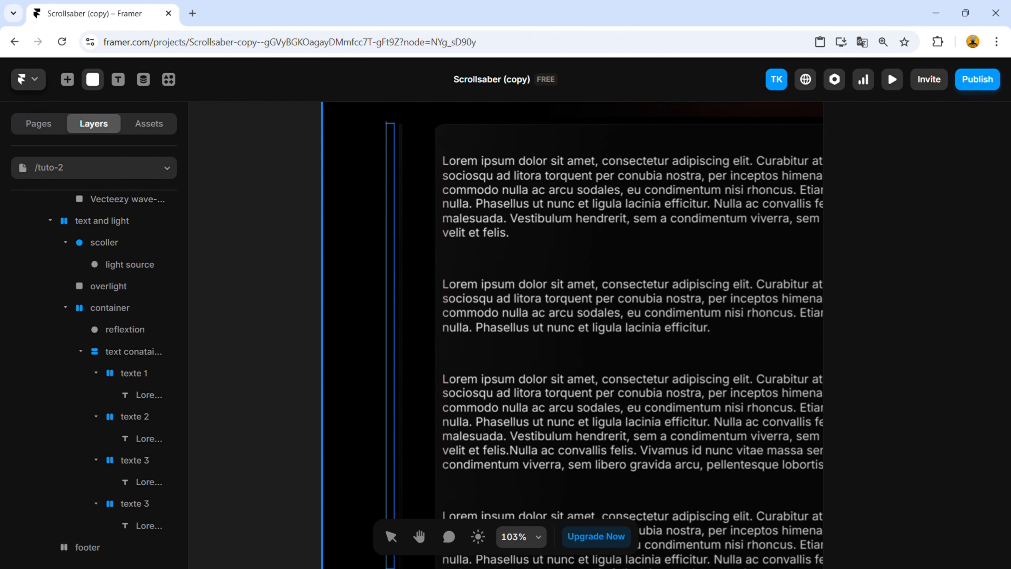
scroll(394, 442, down, 3)
drag(376, 567, 389, 496)
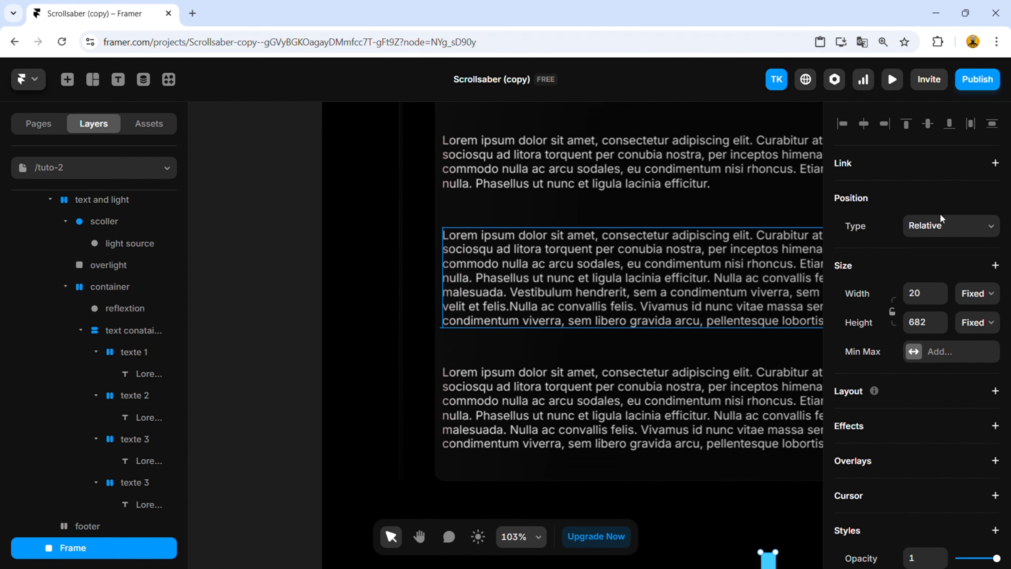
Make the new frame absolute and move it beside the scroller line, about 77 from the left and 86 from the bottom.
click(940, 251)
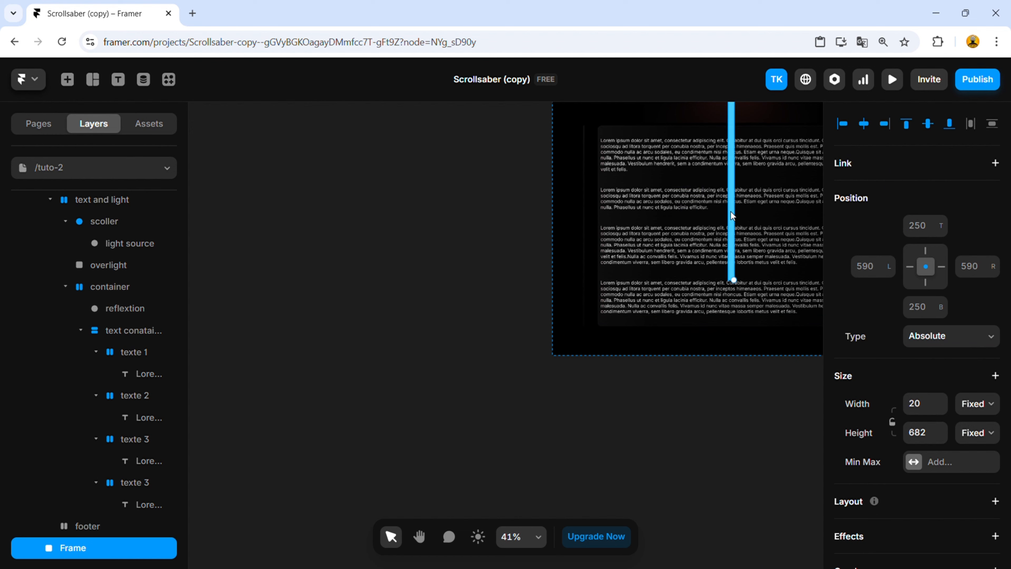
drag(733, 215, 546, 264)
scroll(576, 268, up, 5)
scroll(565, 467, up, 1)
scroll(759, 377, down, 7)
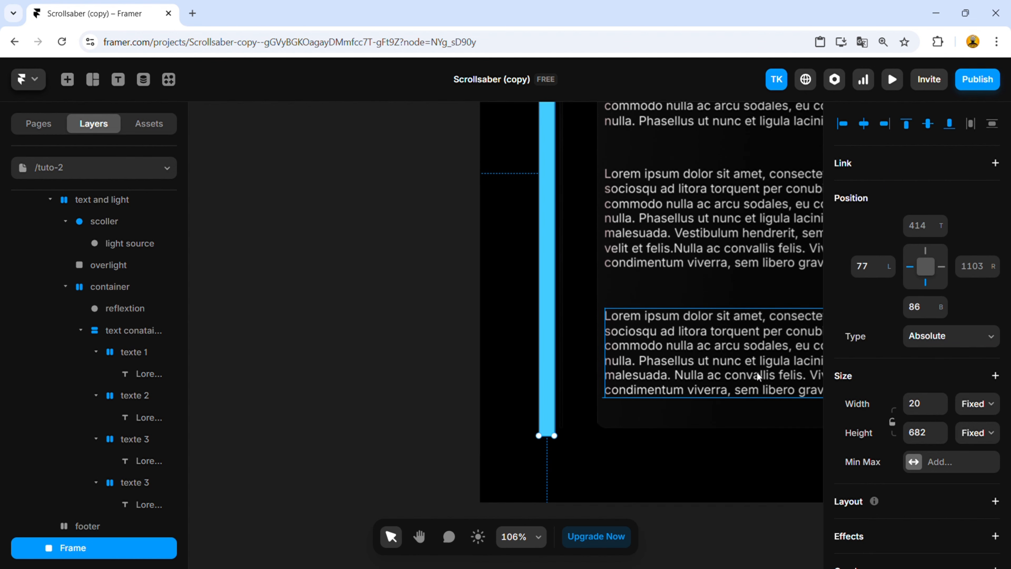
Rename the frame scroll trigger and add a scroll section named scroll-trigger to it.
double_click(77, 547)
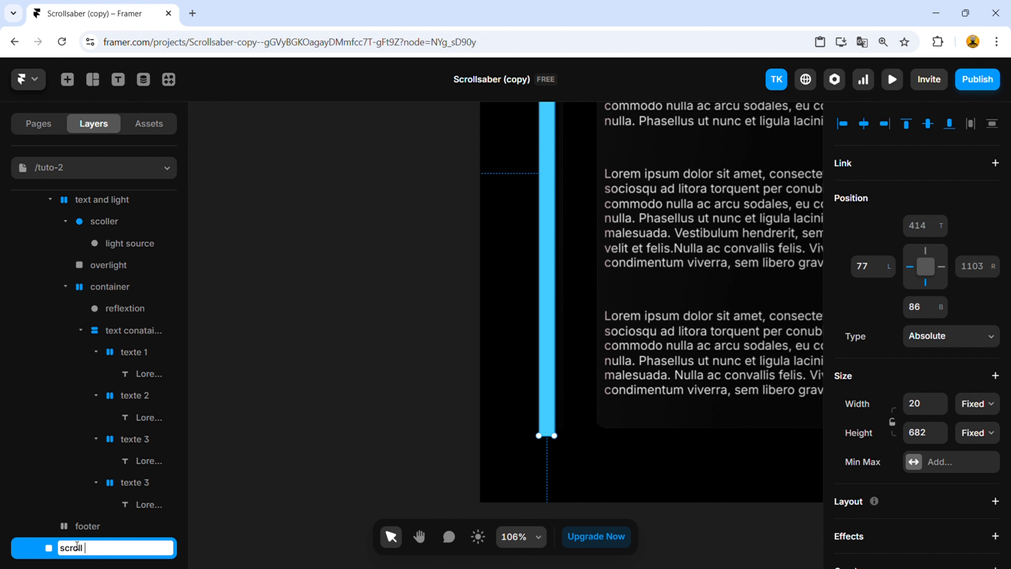
text(scroll trigger)
scroll(956, 398, down, 10)
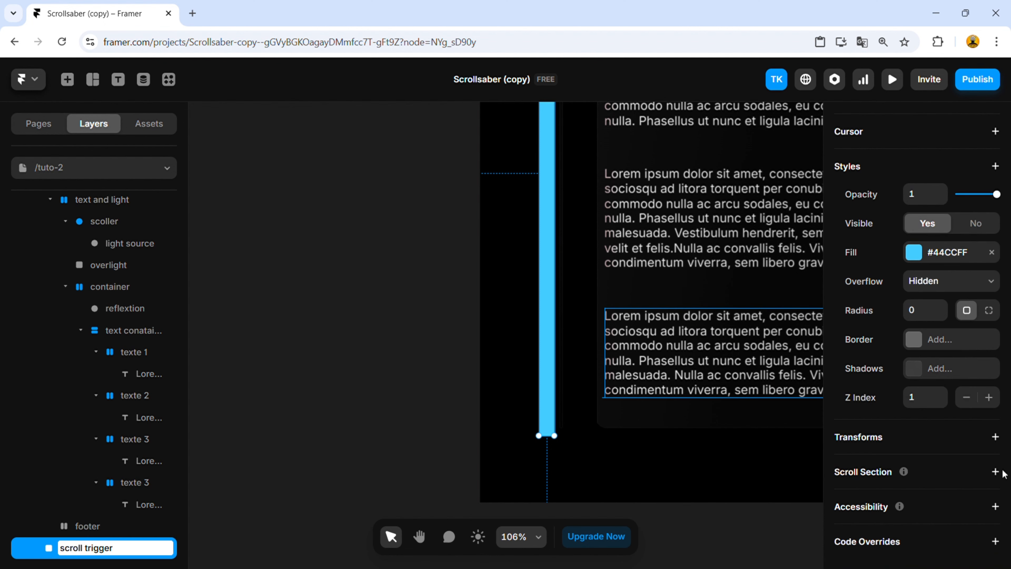
click(996, 471)
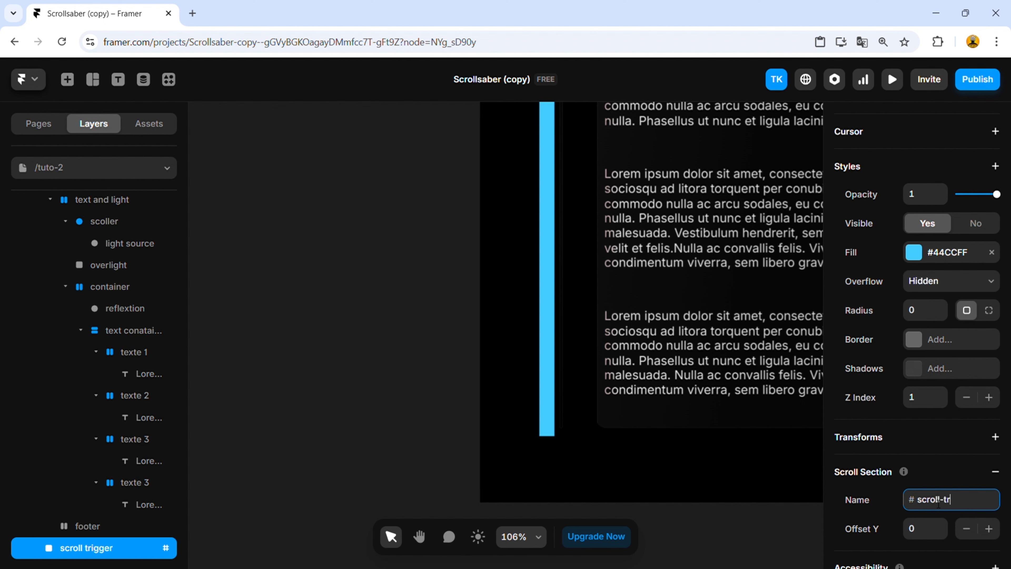
click(400, 407)
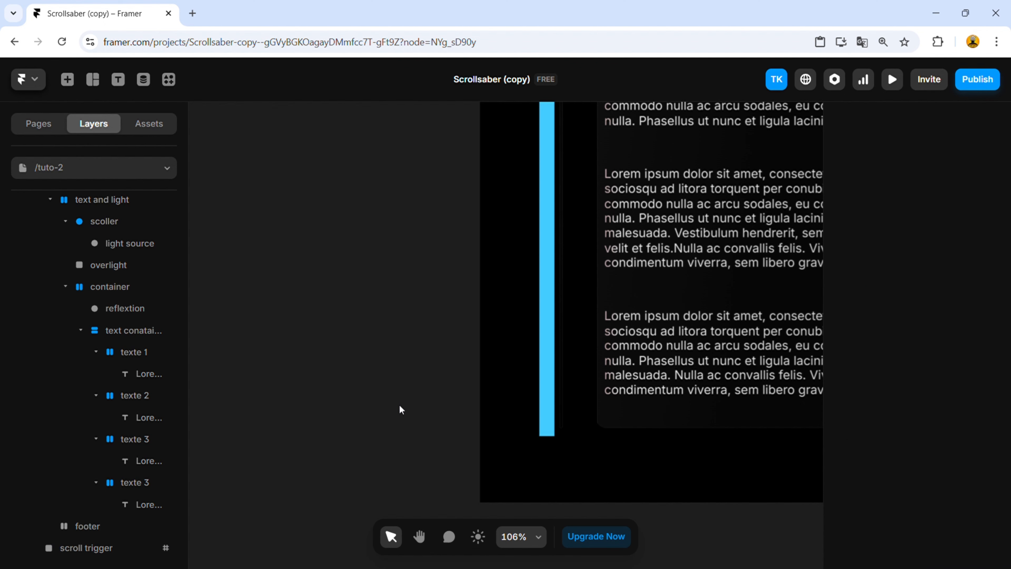
Remove the #44CCFF fill from the scroll trigger frame.
click(540, 381)
scroll(916, 382, down, 10)
scroll(919, 381, up, 5)
click(991, 520)
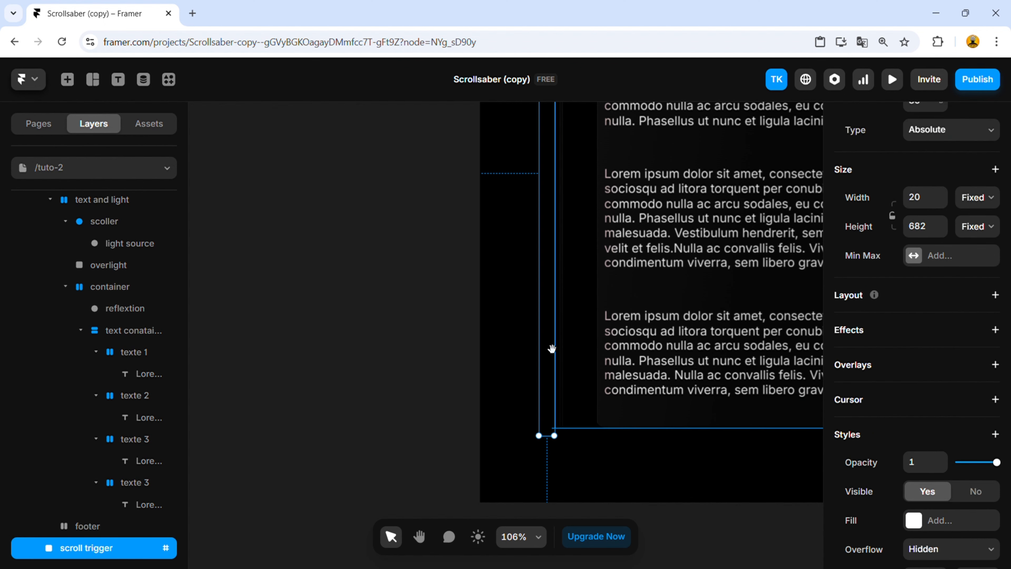
Add a Scroll Transform effect to the light source layer inside scoller.
scroll(509, 384, right, 1)
scroll(509, 384, down, 1)
click(117, 283)
click(115, 266)
scroll(345, 258, up, 8)
scroll(373, 286, down, 4)
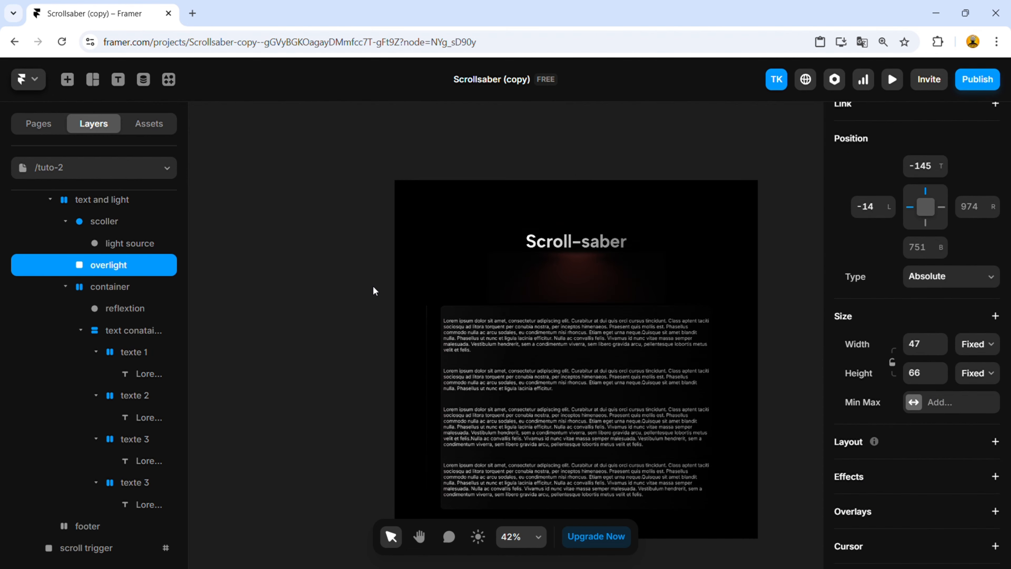
scroll(438, 287, up, 2)
click(114, 245)
scroll(968, 421, down, 3)
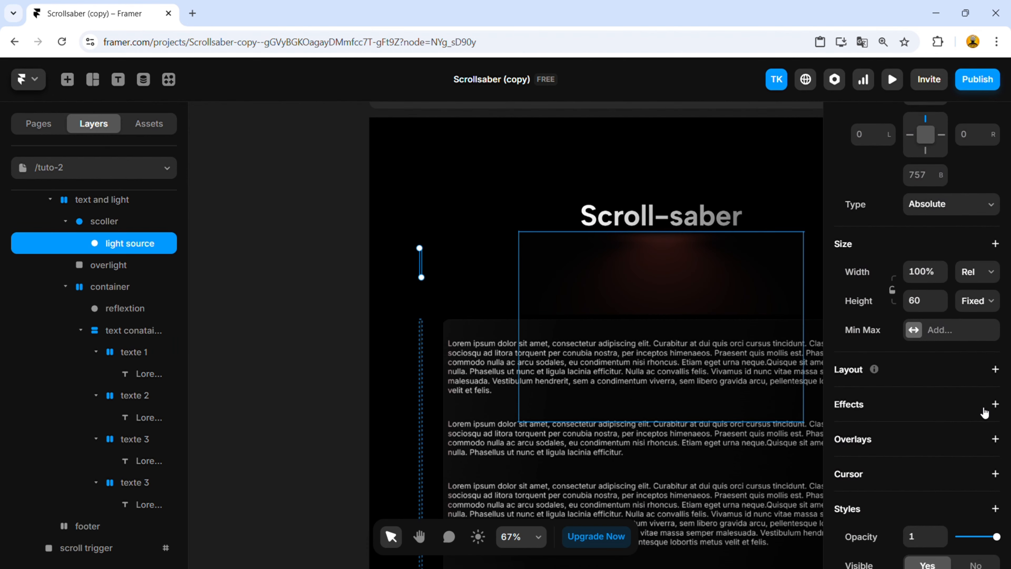
click(996, 404)
click(934, 361)
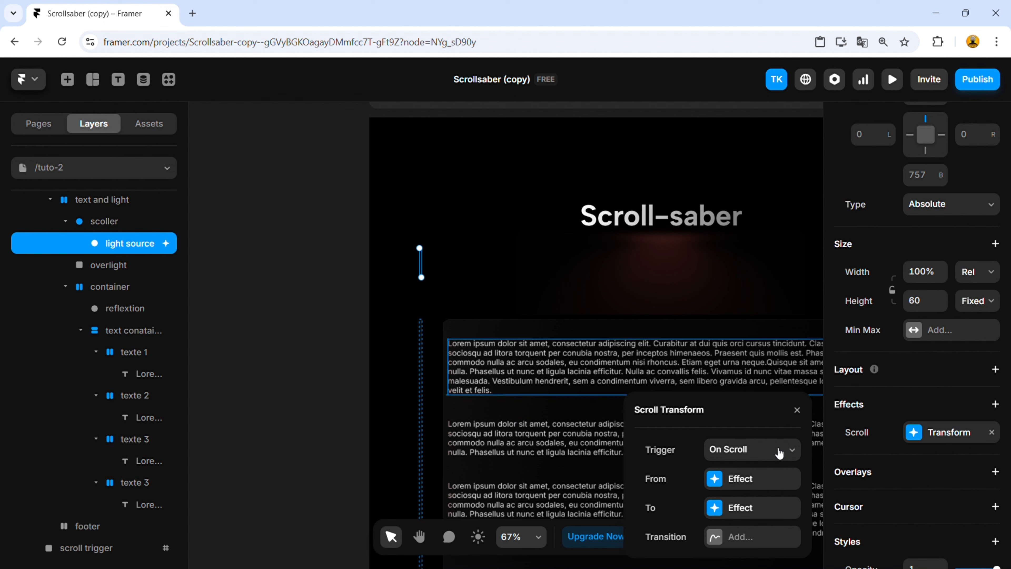
Trigger the light source's scroll transform on Section in View, using the centre viewport and the #scroll-trigger section.
click(779, 453)
click(758, 505)
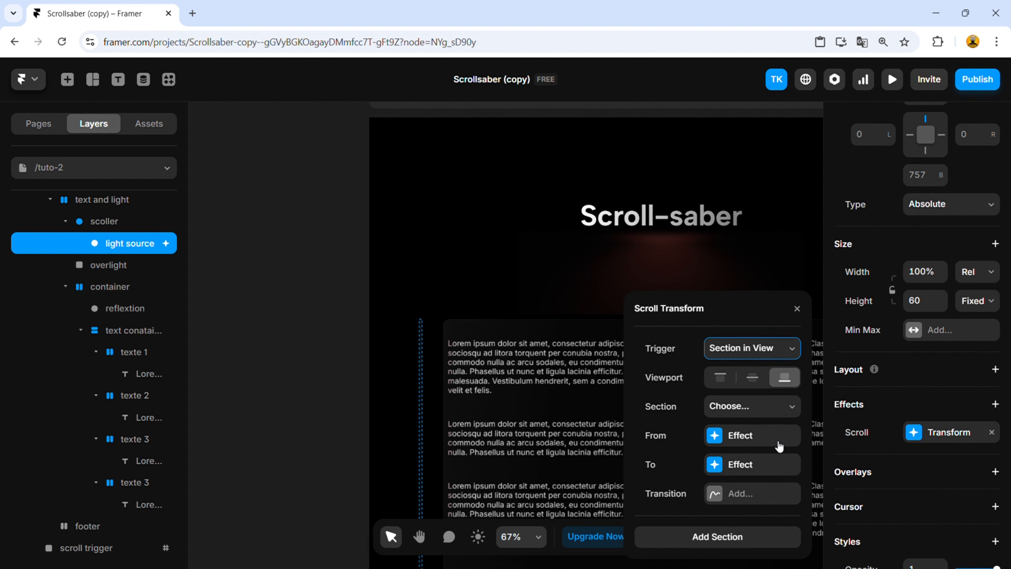
click(758, 382)
click(762, 414)
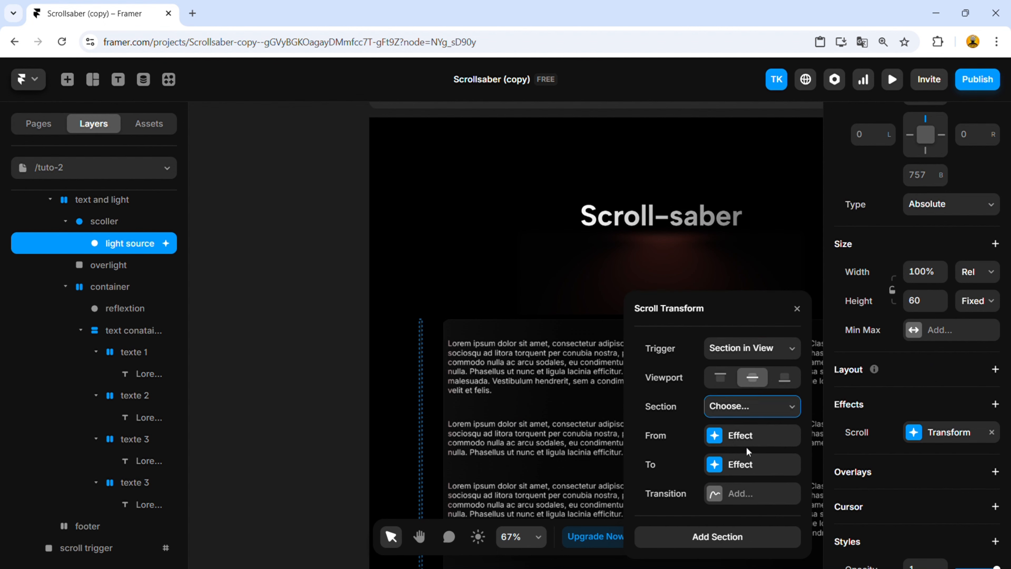
click(756, 458)
Set the scroll transform's From effect to opacity 1 and scale 1.
click(729, 438)
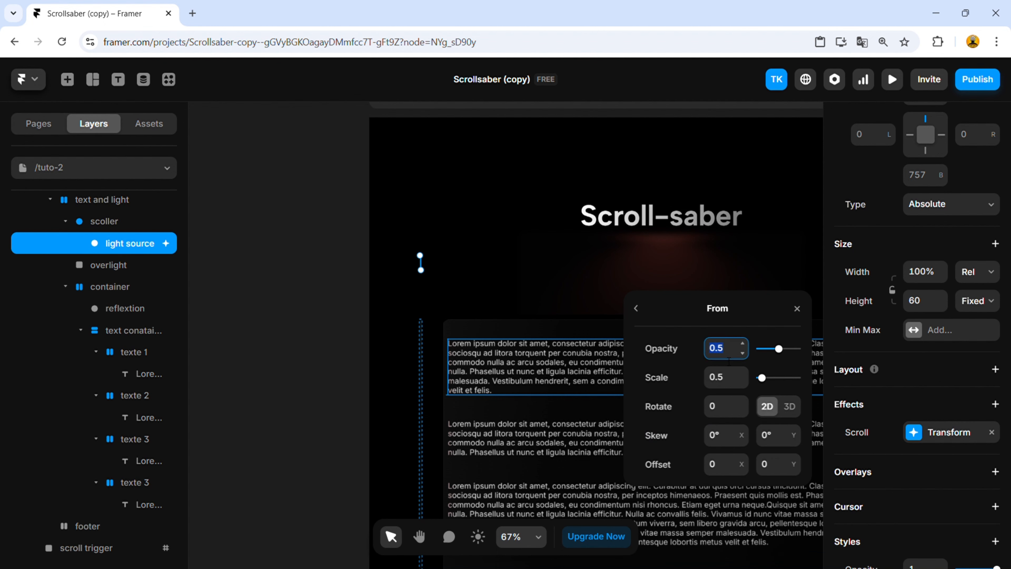
click(736, 378)
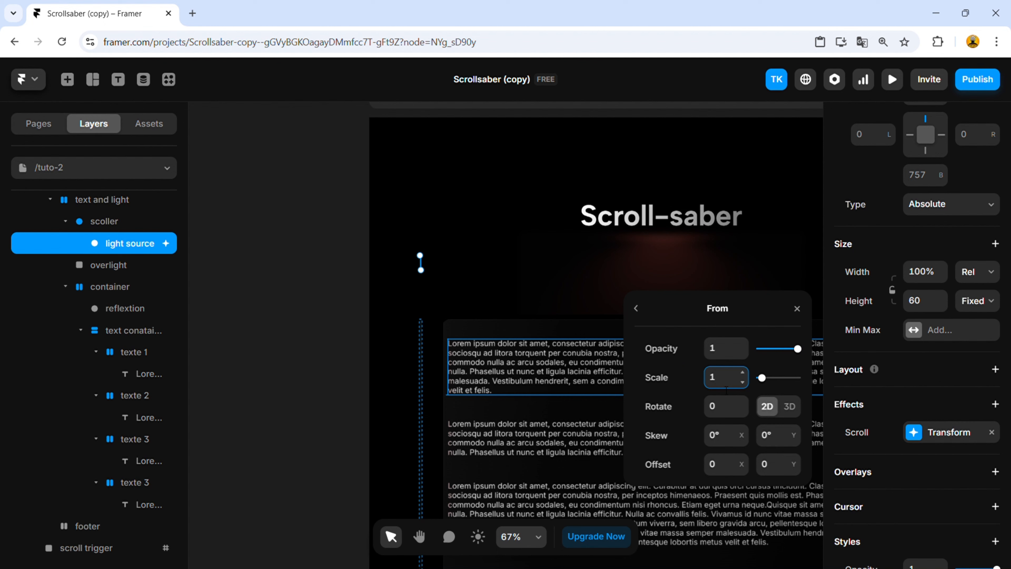
text(1)
click(638, 308)
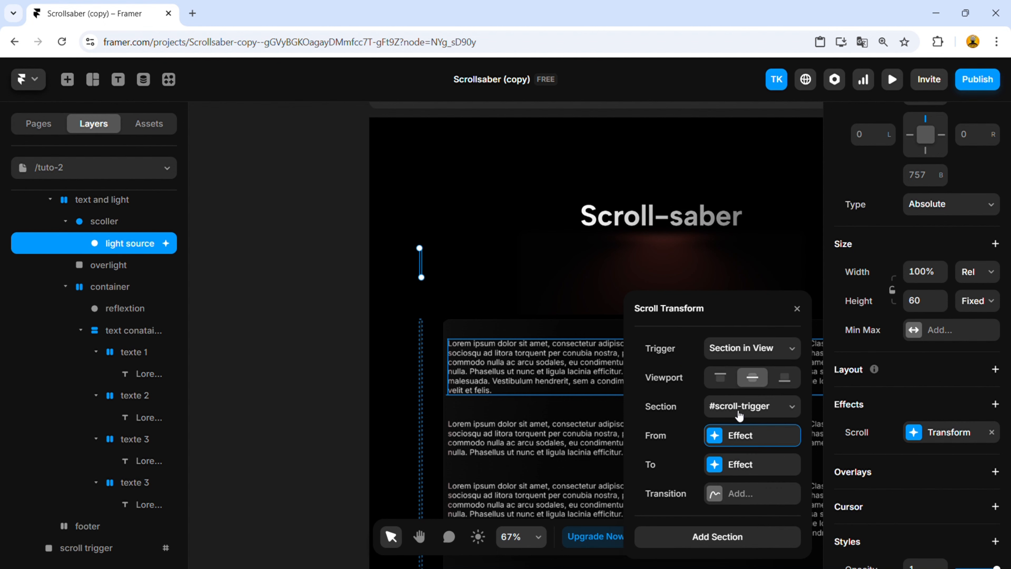
Increase the To effect's Y offset so the light source travels down past the scroller's lower end.
click(729, 463)
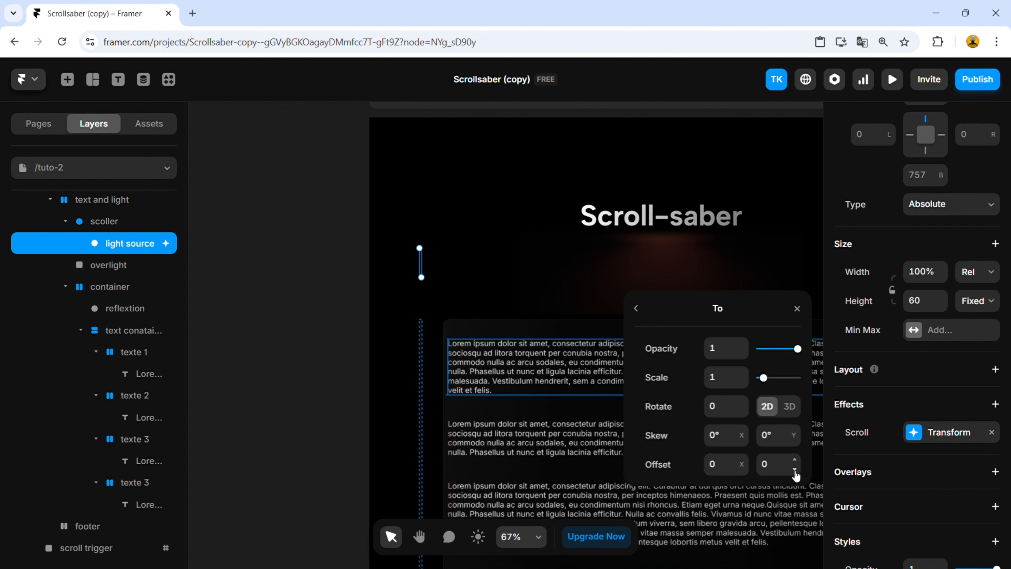
drag(795, 471, 794, 159)
scroll(519, 357, down, 4)
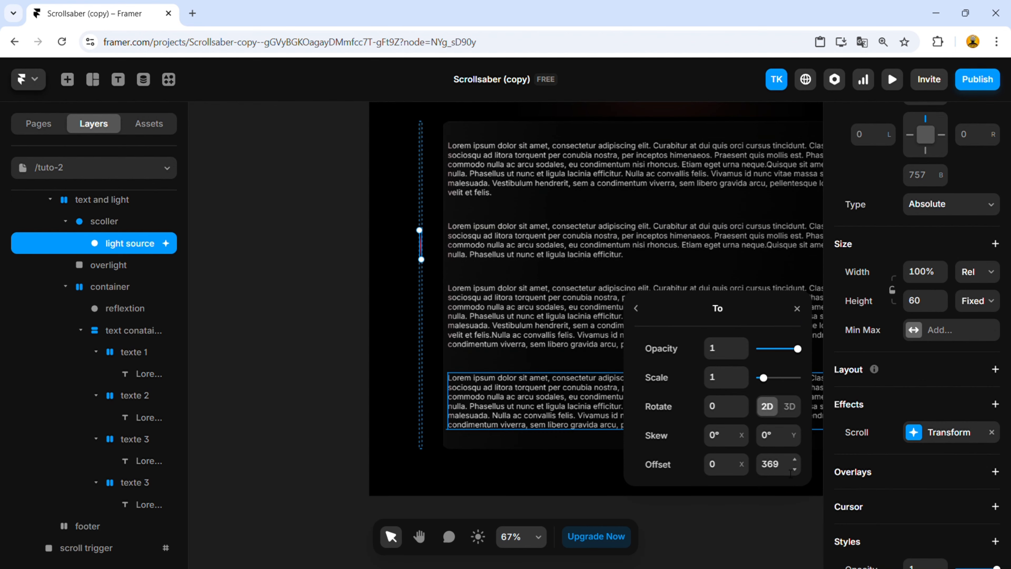
drag(791, 472, 751, 70)
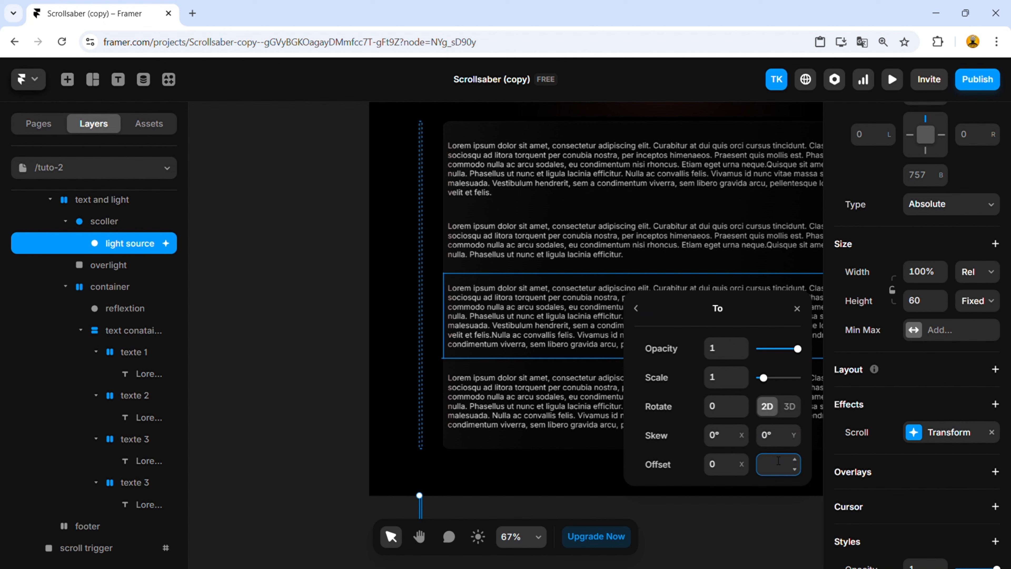
click(638, 310)
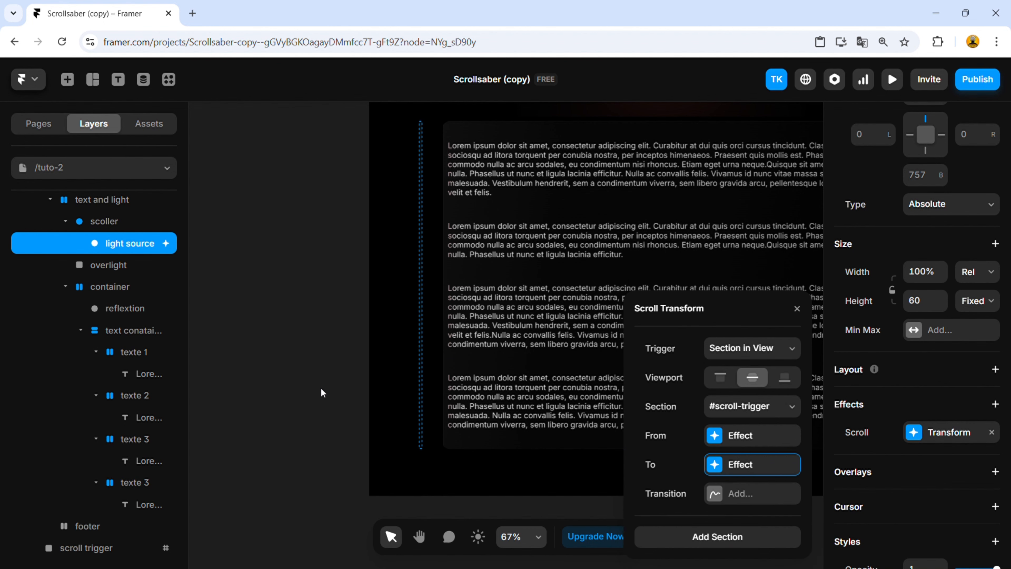
Copy the light source's scroll transform effect and paste it onto the overlight layer.
click(861, 438)
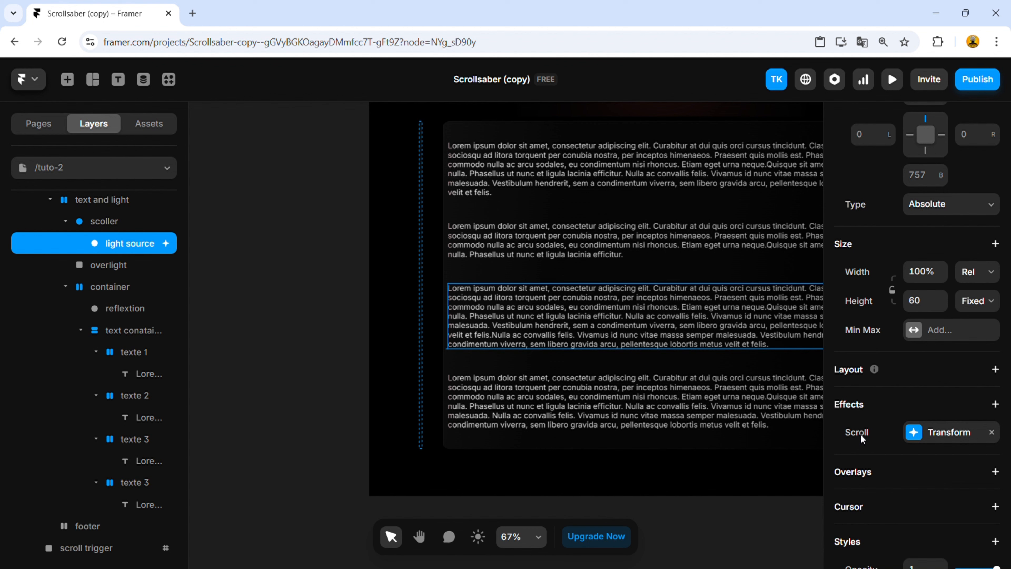
right_click(879, 427)
click(905, 437)
click(107, 267)
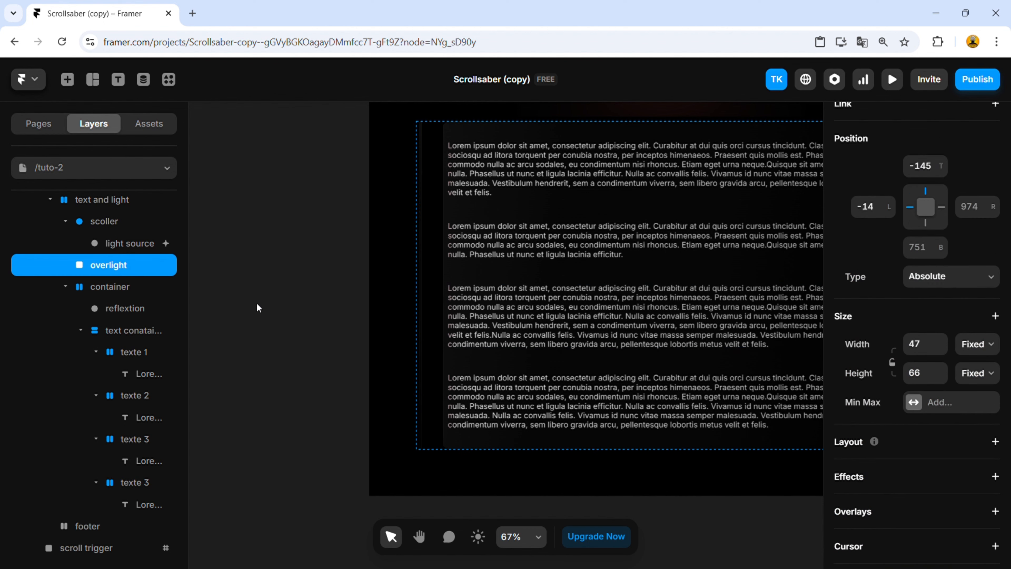
scroll(892, 382, down, 3)
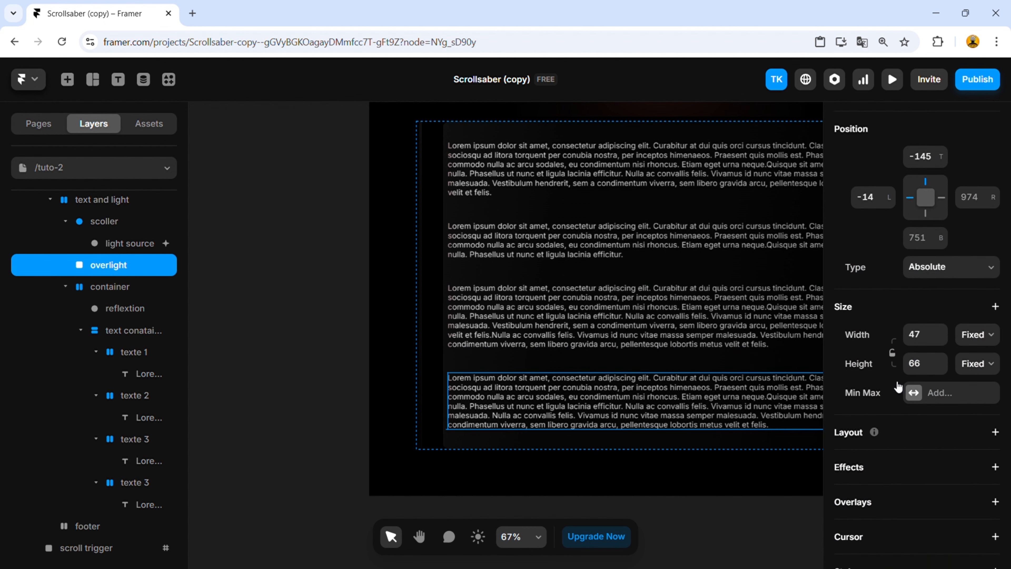
click(878, 351)
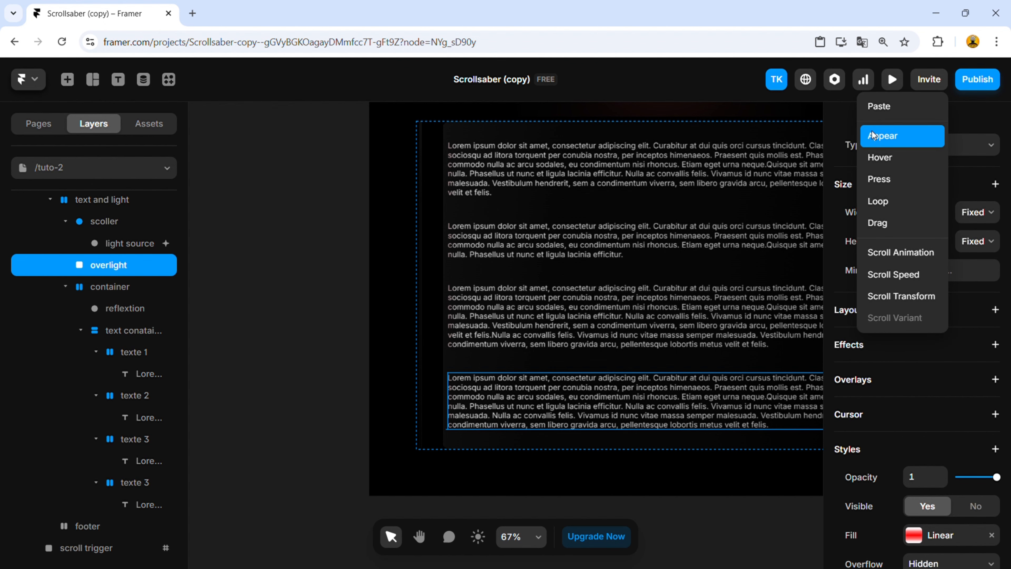
click(874, 115)
Paste the copied scroll transform effect onto the reflexion layer inside the container.
click(121, 311)
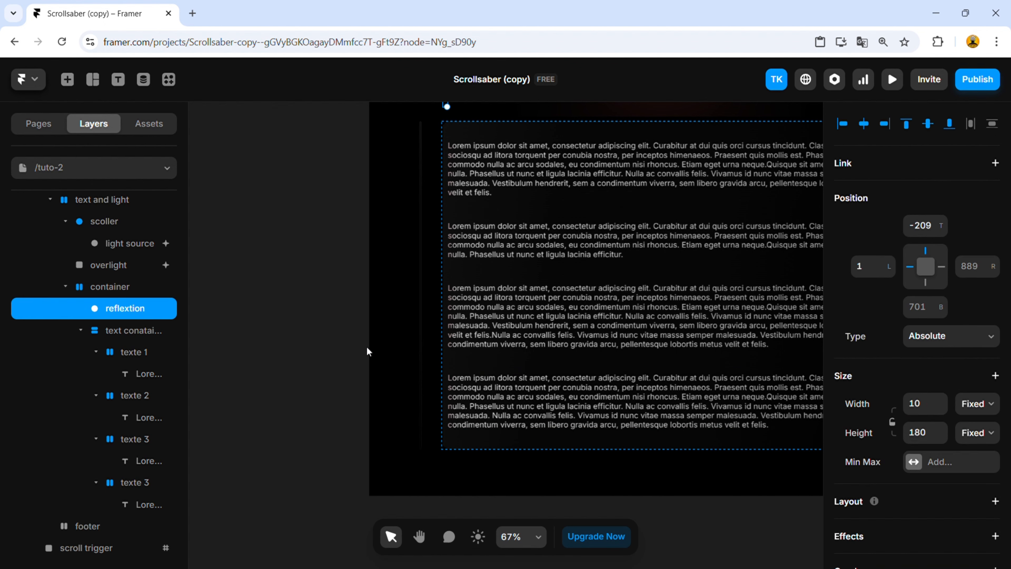
scroll(478, 382, up, 3)
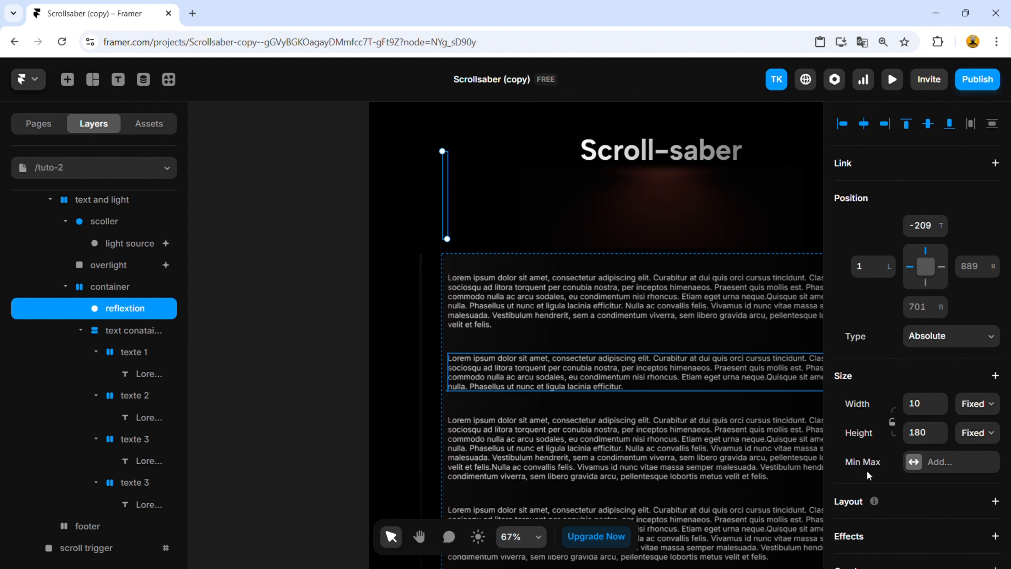
scroll(954, 499, down, 2)
click(996, 471)
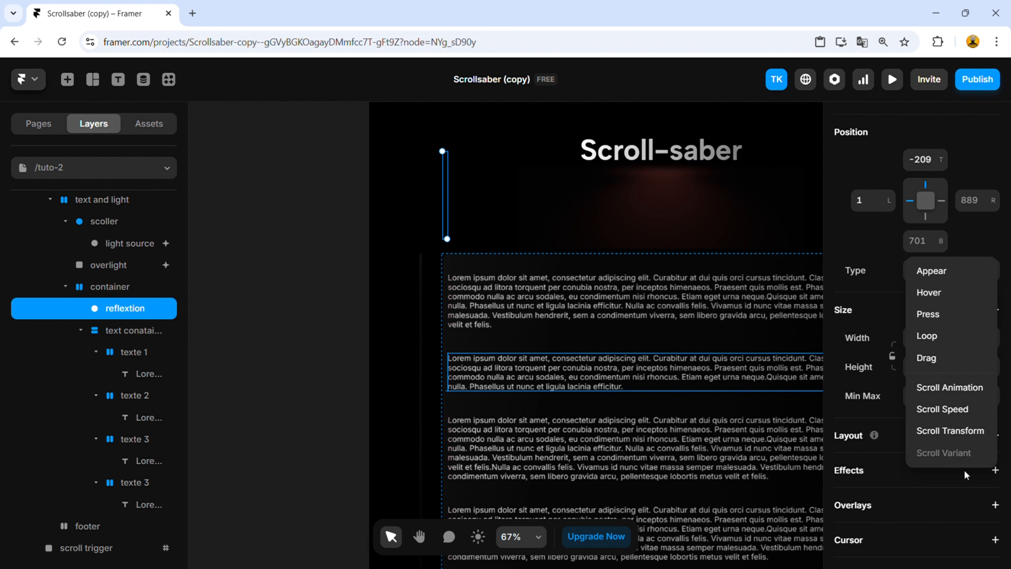
click(856, 470)
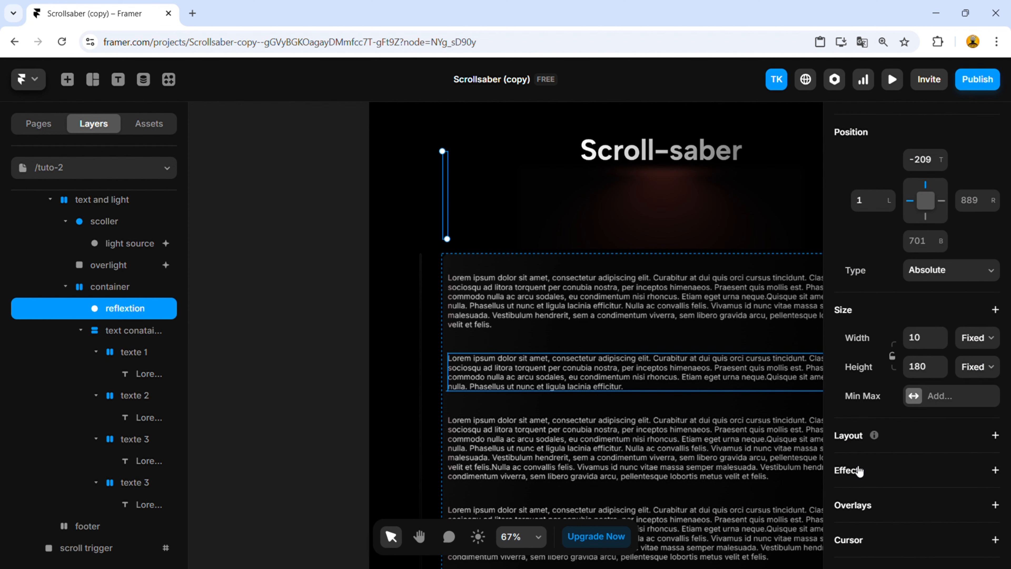
right_click(858, 471)
click(871, 245)
Preview the Desktop page and scroll through it to check how the light source, overlight and reflection move.
scroll(679, 332, down, 5)
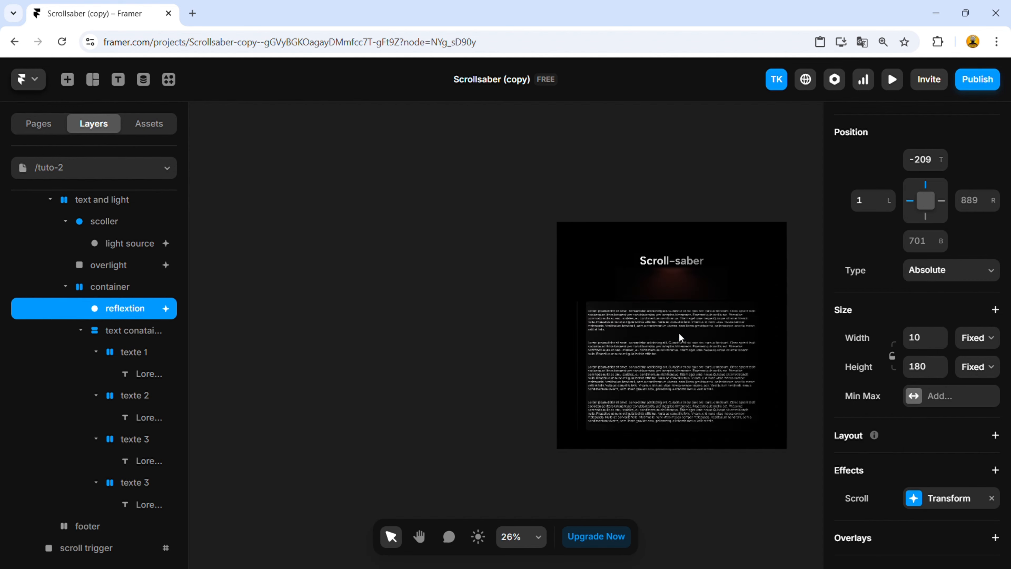
scroll(682, 326, up, 3)
click(473, 190)
click(472, 189)
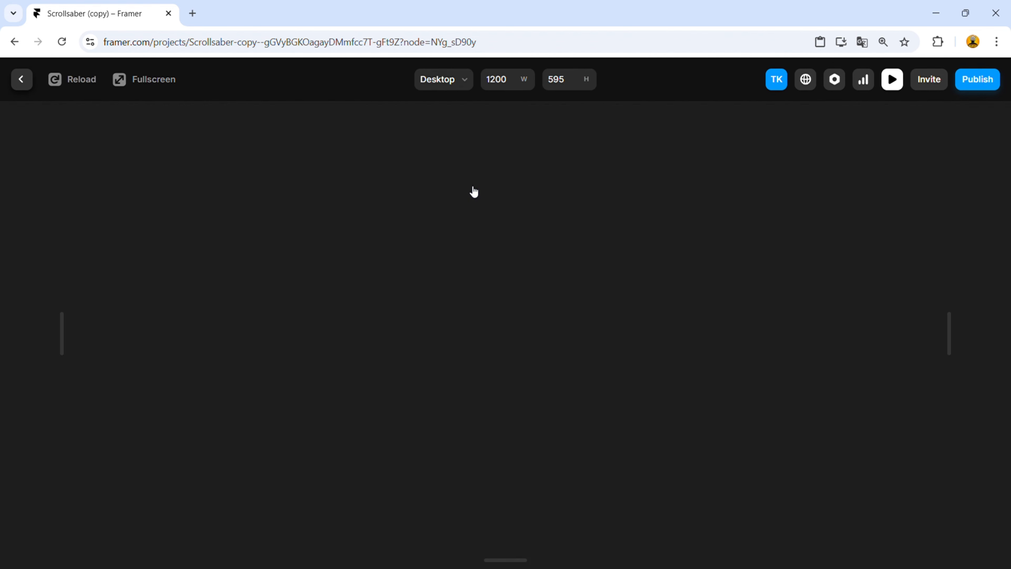
scroll(546, 278, down, 8)
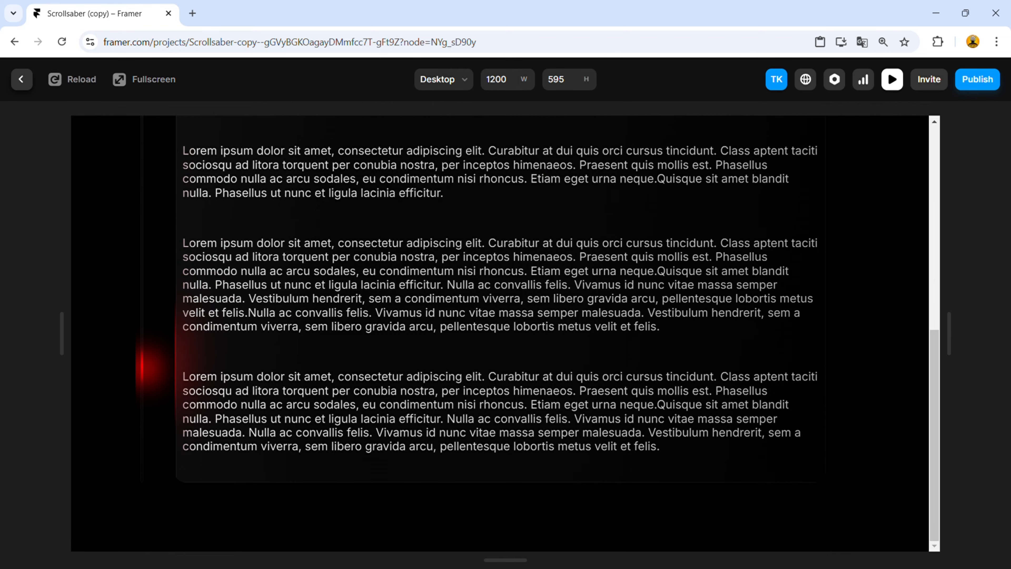
scroll(553, 282, up, 10)
scroll(557, 282, down, 10)
key(Escape)
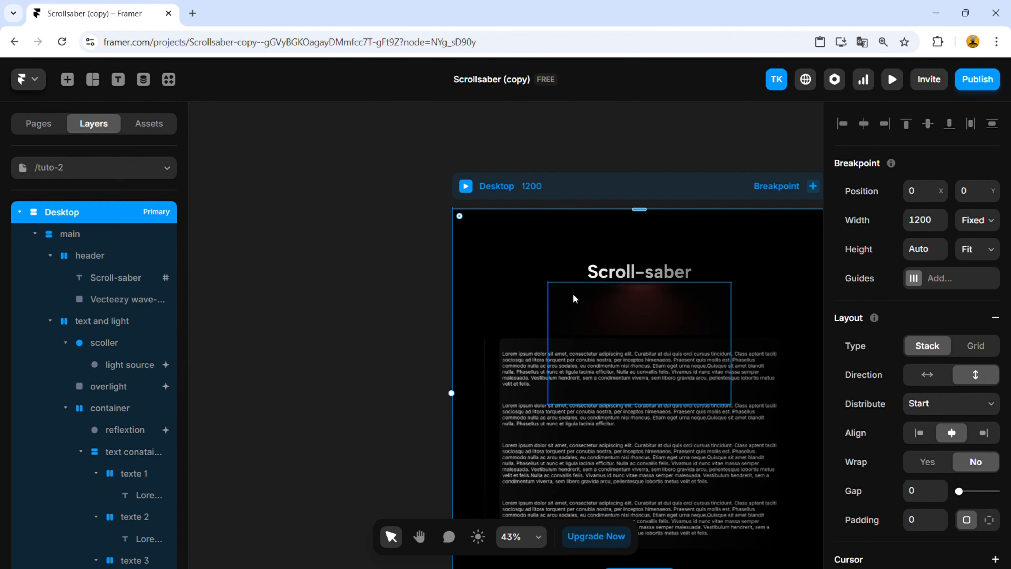
Draw a frame about 337 wide and 77 high over the first text paragraph.
scroll(577, 300, down, 2)
click(239, 272)
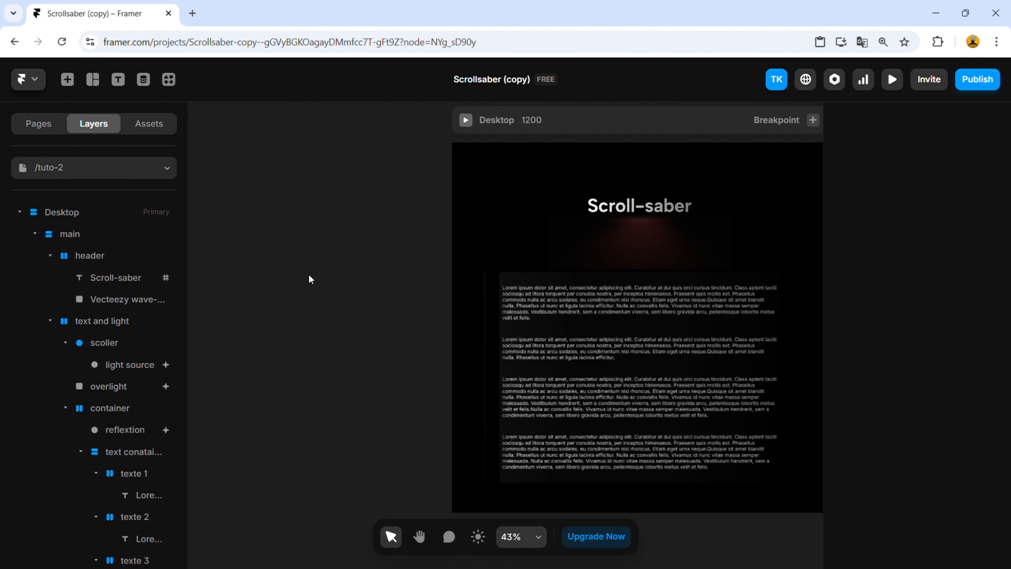
drag(413, 295, 301, 312)
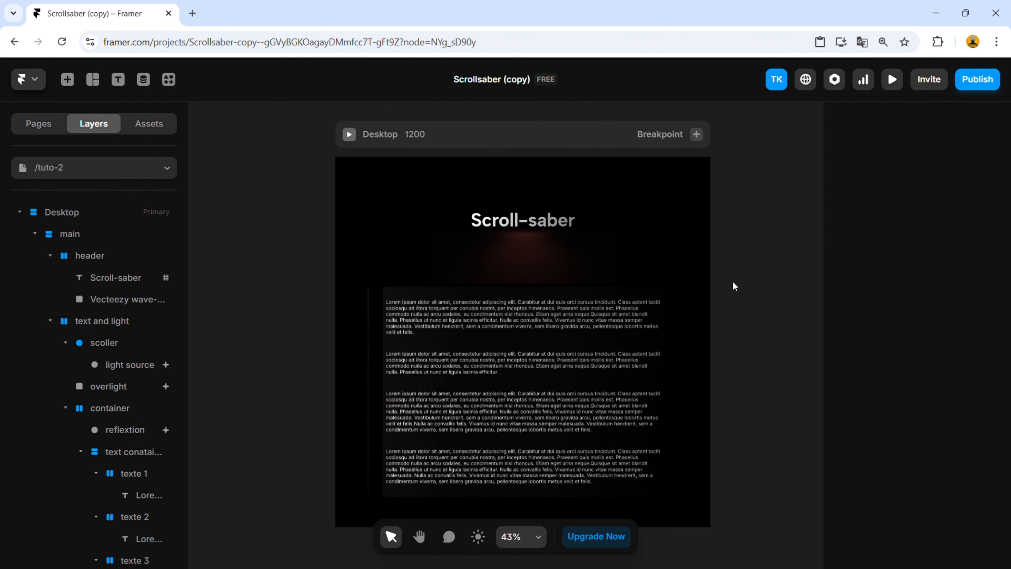
scroll(734, 286, up, 2)
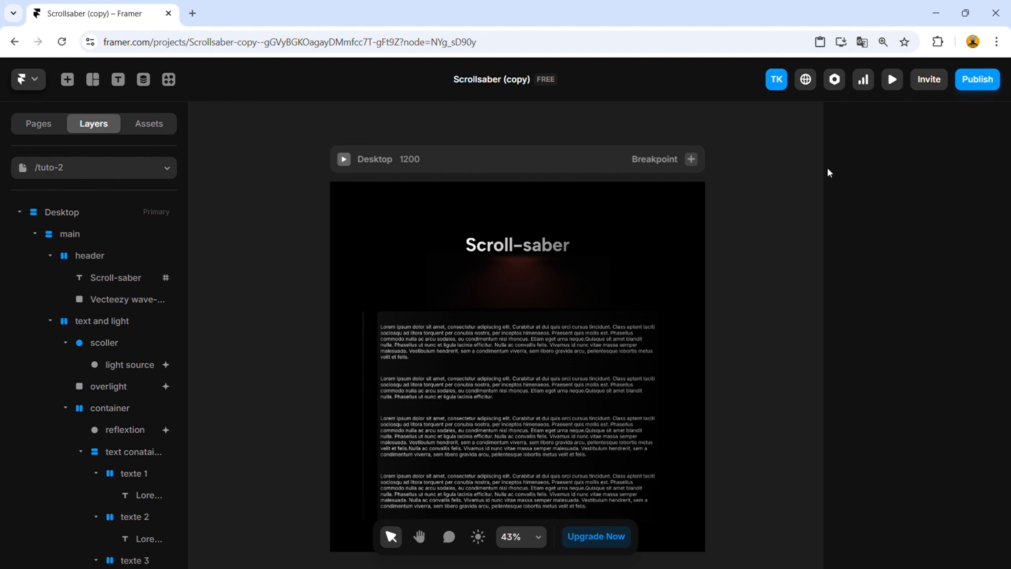
scroll(419, 195, up, 3)
scroll(433, 208, down, 3)
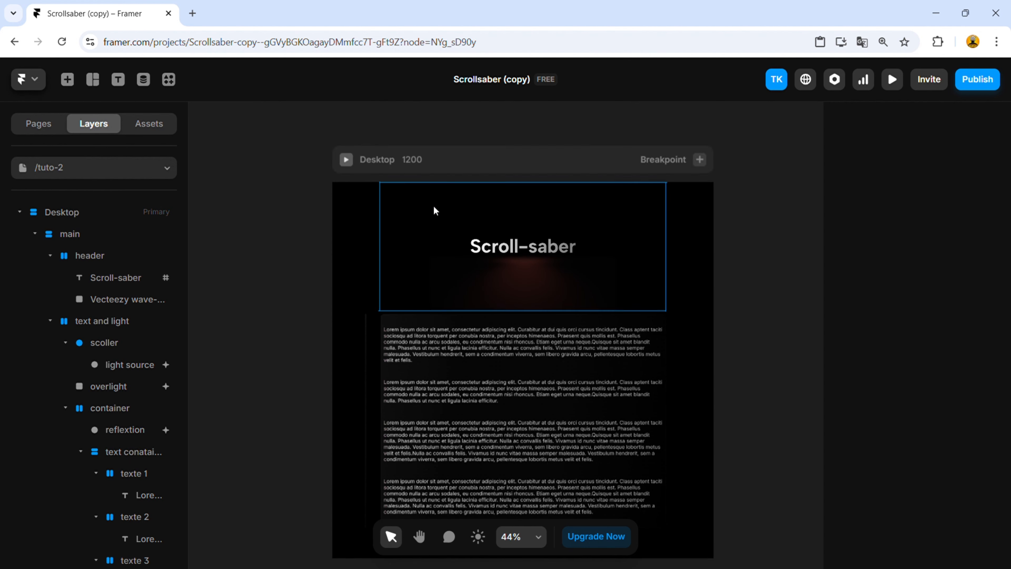
drag(434, 208, 407, 118)
scroll(387, 247, up, 4)
key(f)
mouse_move(323, 230)
mouse_down()
mouse_move(676, 302)
mouse_move(843, 287)
mouse_move(553, 289)
mouse_up()
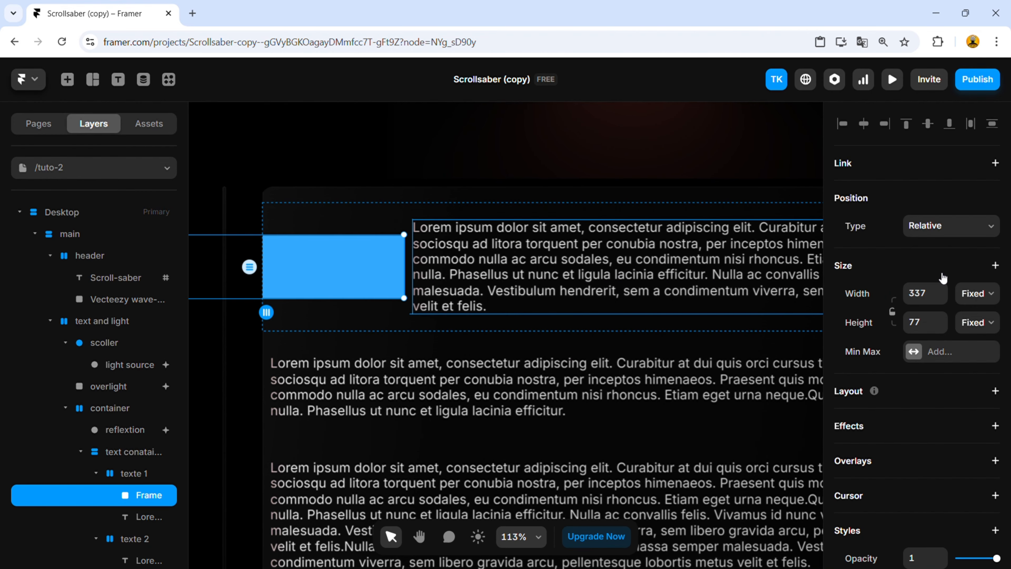
Set the new frame's position type to Absolute and place it over the start of the first paragraph.
click(944, 225)
click(930, 253)
drag(368, 264, 492, 253)
scroll(511, 264, down, 5)
scroll(510, 264, up, 3)
Rename the new frame layer to trigger 1.
double_click(149, 495)
text(trig)
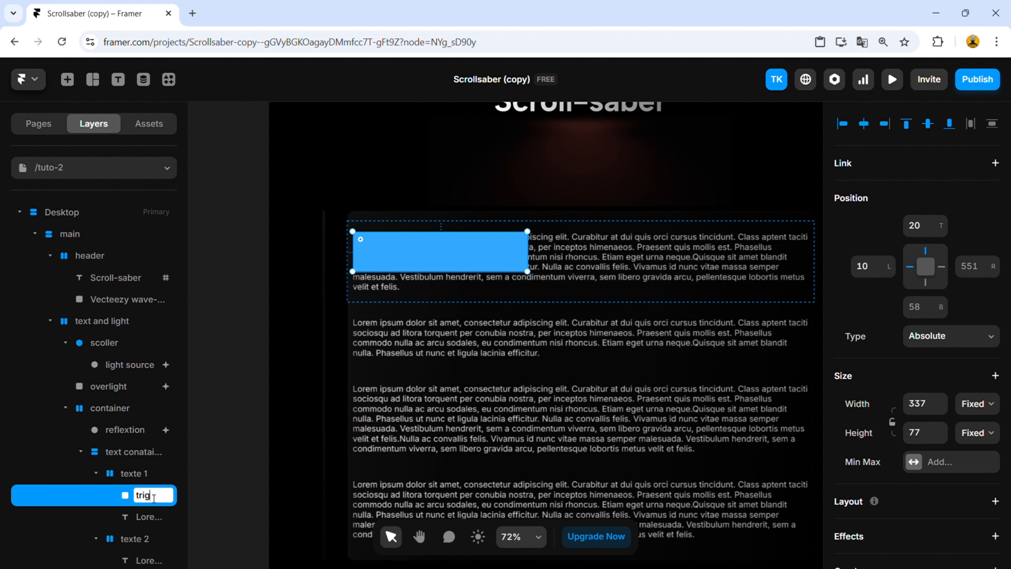
text(ger 1)
click(312, 431)
Move trigger 1 out of texte 1 to the end of the text container, below the last texte layer.
click(96, 473)
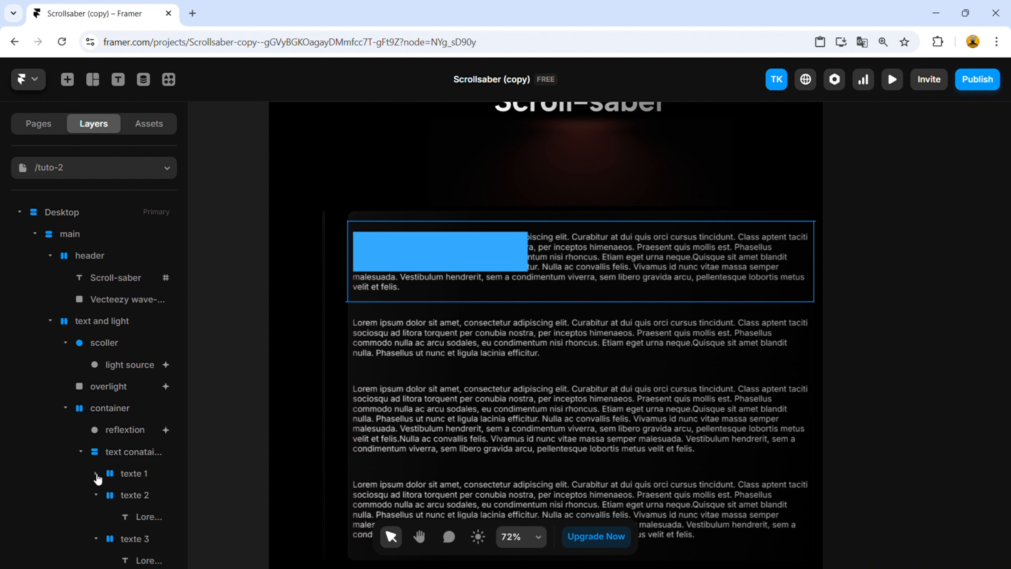
click(96, 474)
drag(127, 474, 127, 474)
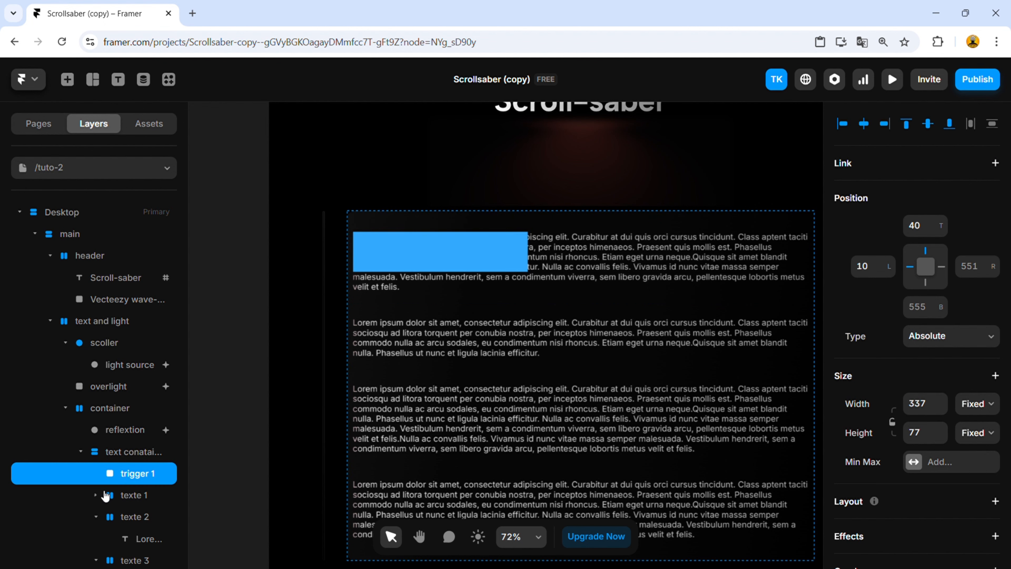
click(96, 538)
scroll(128, 539, down, 2)
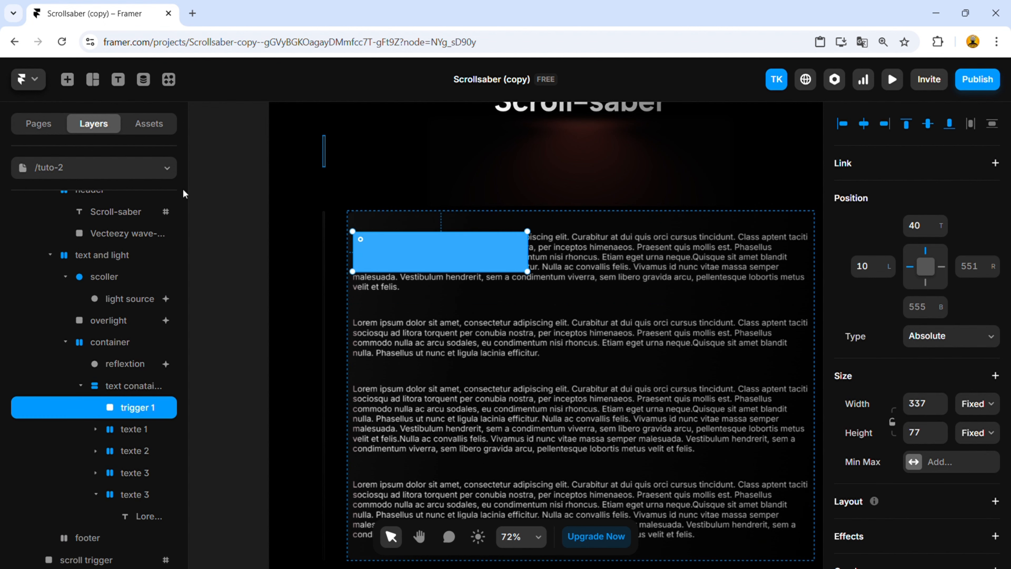
drag(117, 408, 108, 464)
click(95, 472)
click(96, 504)
click(96, 494)
drag(119, 503, 120, 472)
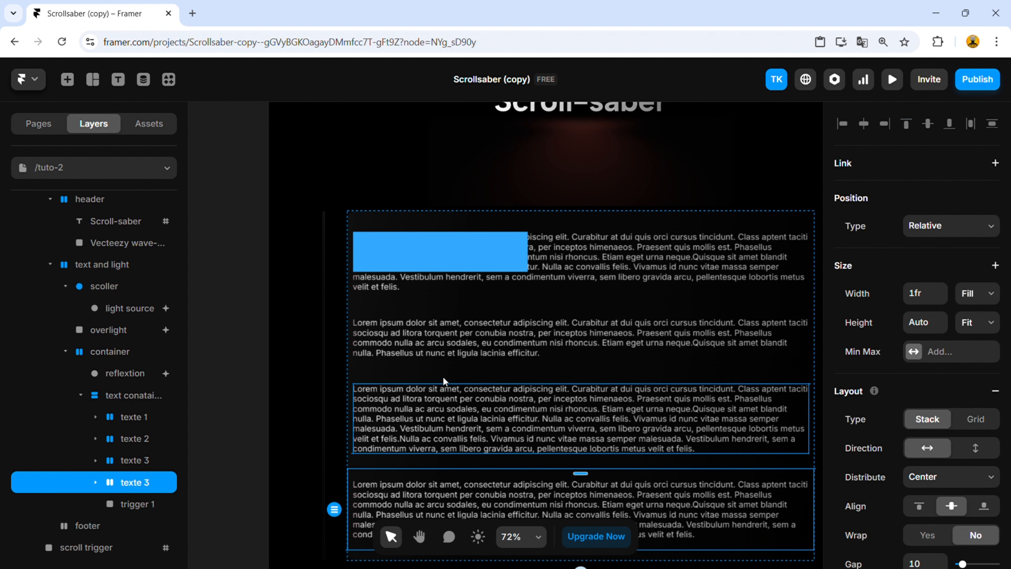
Add a scroll section to trigger 1 and set the frame's opacity to 0.1.
key(ctrl+d)
key(Delete)
scroll(955, 358, down, 5)
click(996, 471)
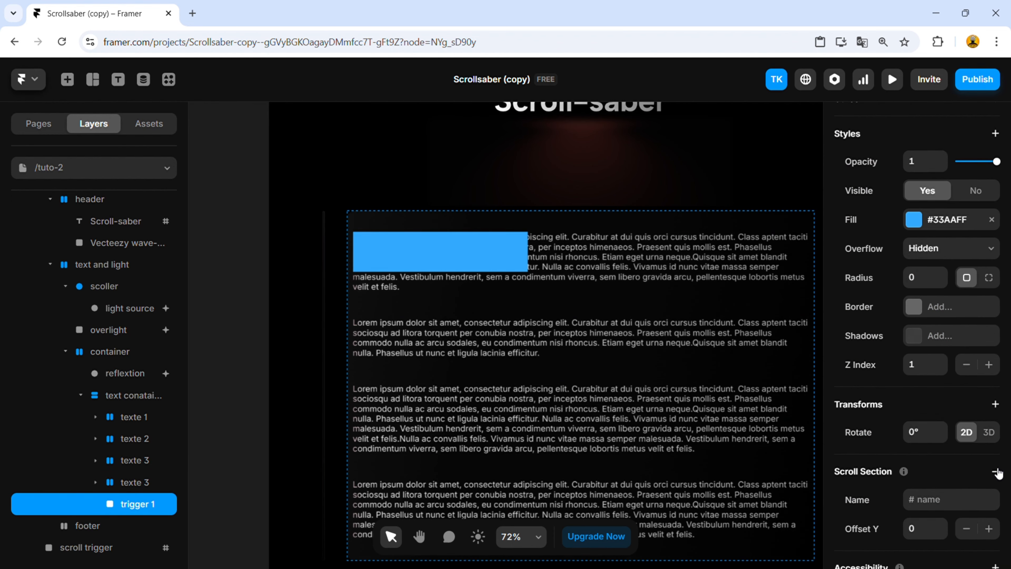
Duplicate trigger 1 over the second paragraph and remove the blue fill from both trigger frames.
key(ctrl+d)
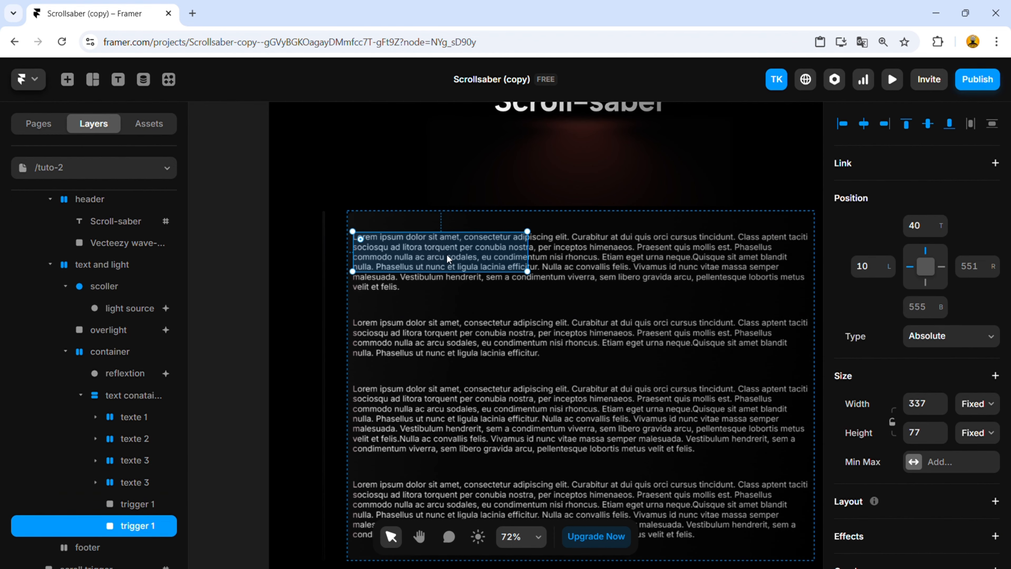
drag(449, 259, 447, 339)
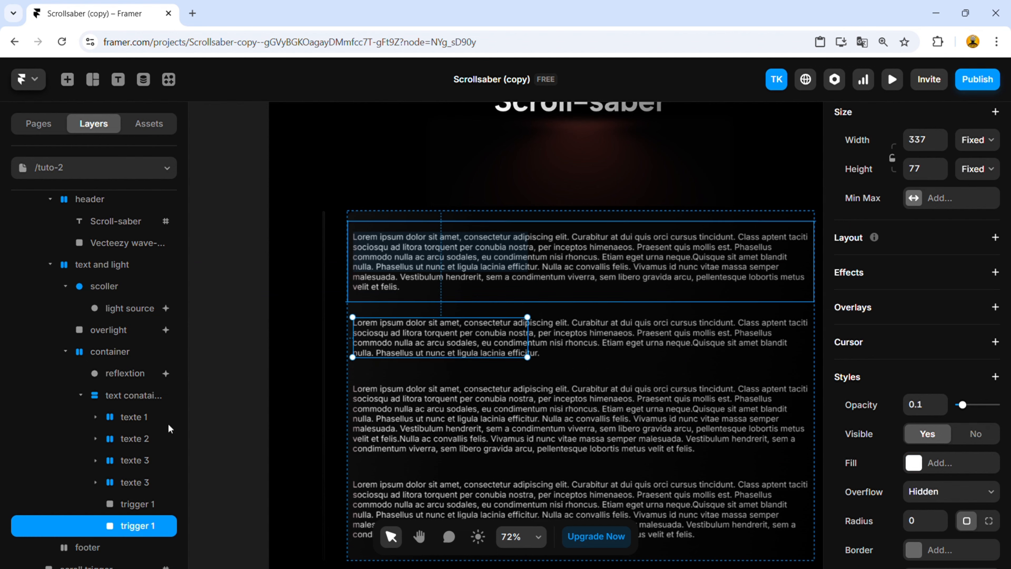
click(156, 504)
scroll(968, 443, down, 1)
click(995, 162)
Place trigger copies over the third and fourth paragraphs, about 87 and 66 high respectively.
click(444, 329)
drag(446, 360, 437, 428)
key(ctrl+d)
key(ctrl+d)
scroll(452, 406, down, 3)
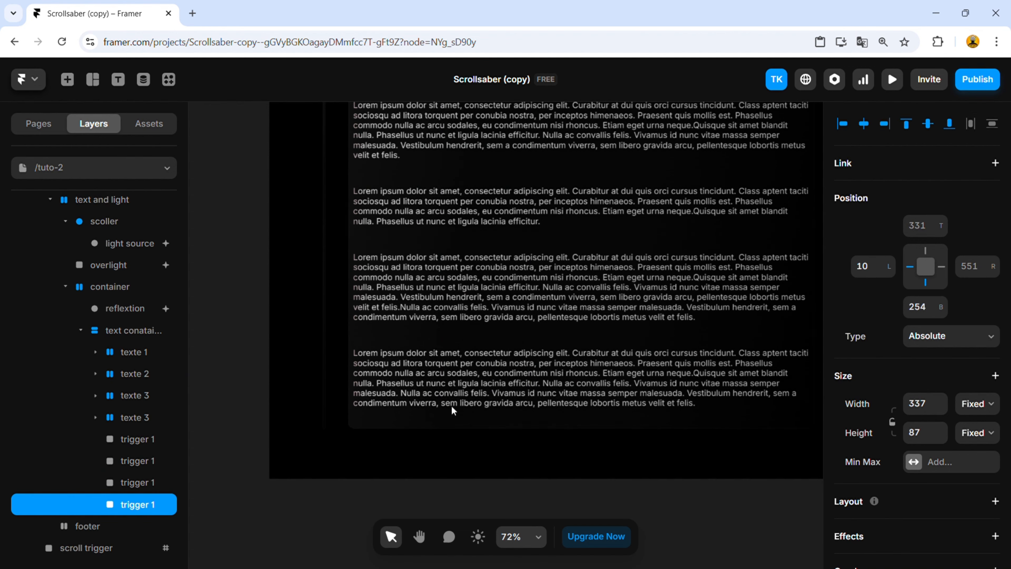
drag(437, 273, 436, 370)
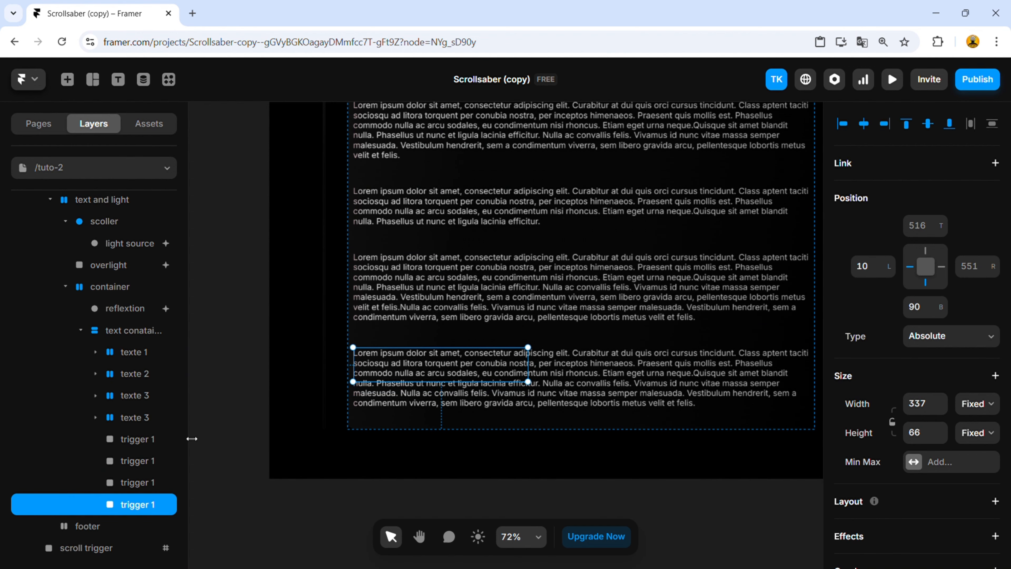
Rename the second trigger layer to trigger 2 and name the scroll sections of the first two triggers.
double_click(163, 465)
text(2)
key(BackSpace)
key(BackSpace)
text(2)
scroll(716, 439, down, 5)
scroll(916, 440, down, 6)
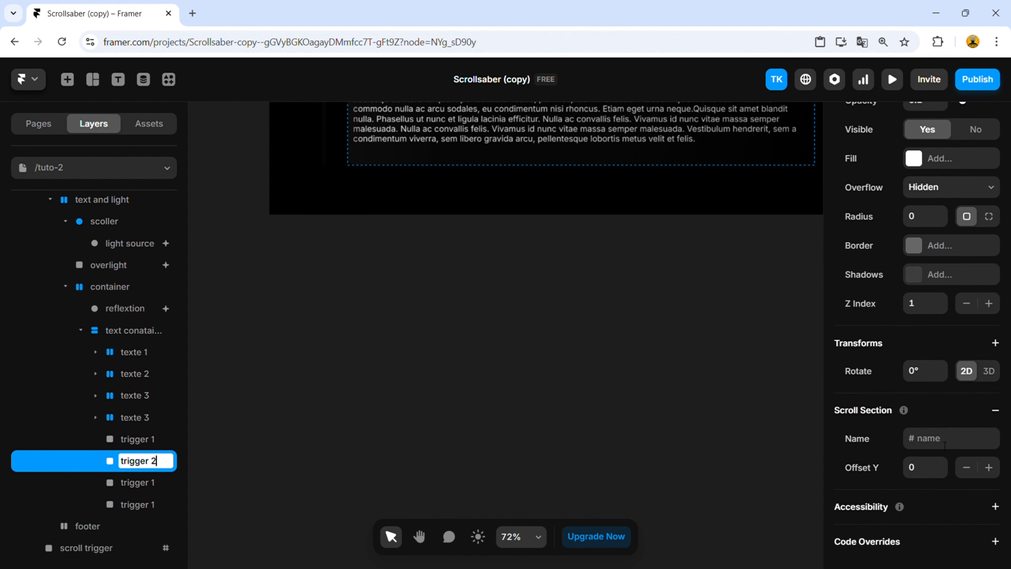
click(147, 483)
click(146, 440)
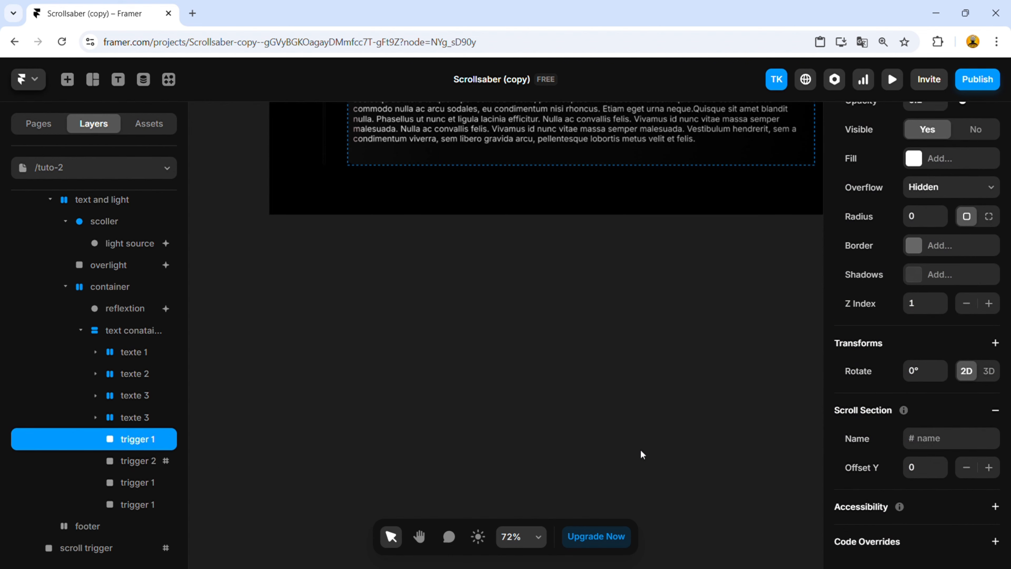
Name the third trigger's scroll section 3 and rename its layer to trigger 3.
click(113, 483)
scroll(962, 462, down, 10)
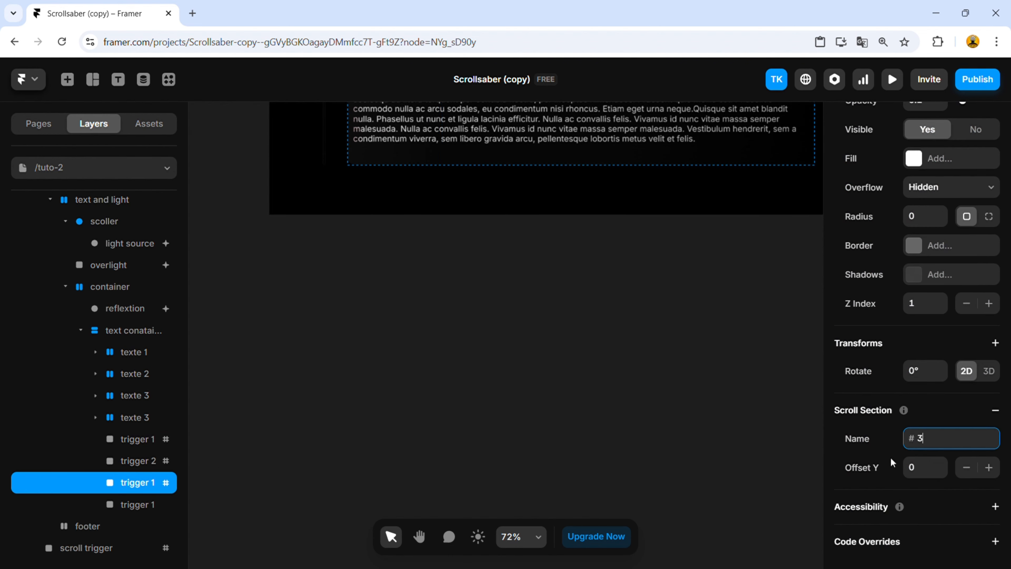
double_click(159, 483)
click(152, 521)
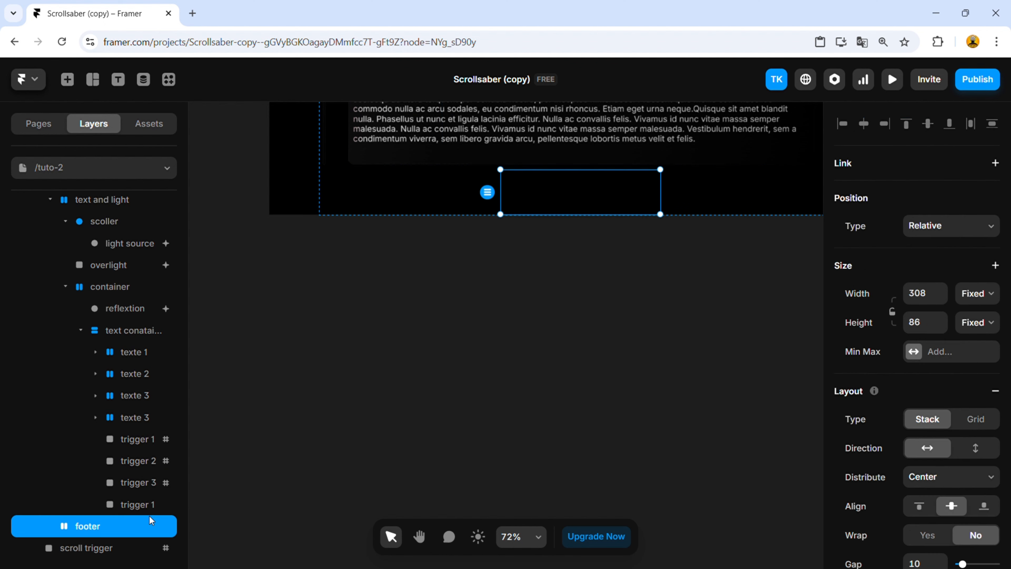
Name the fourth trigger's scroll section 4 and rename its layer to trigger 4.
click(149, 507)
scroll(926, 463, down, 10)
double_click(161, 506)
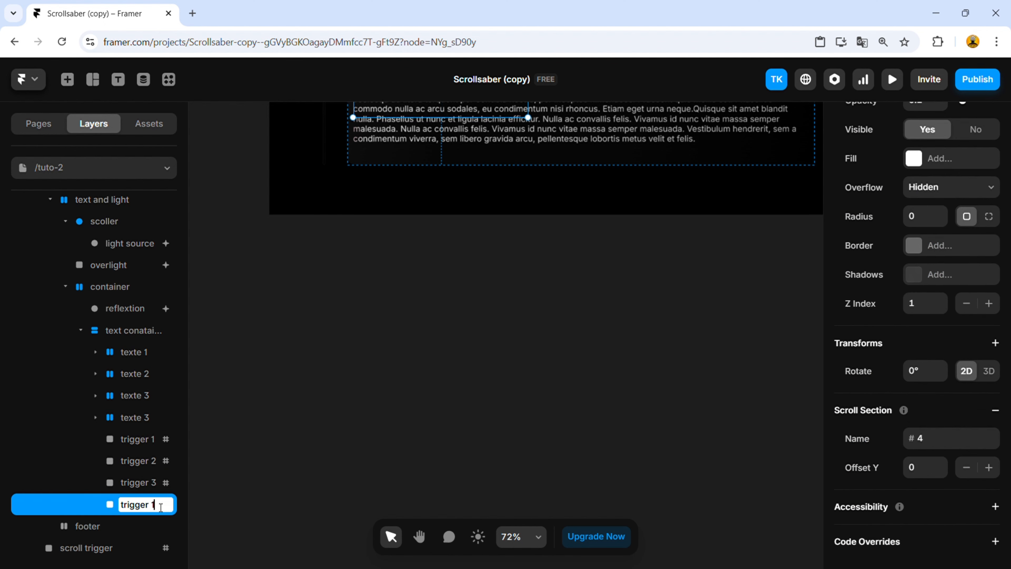
key(Return)
Add a Scroll Transform effect to the text layer inside texte 1.
scroll(478, 410, up, 8)
ctrl+click(587, 268)
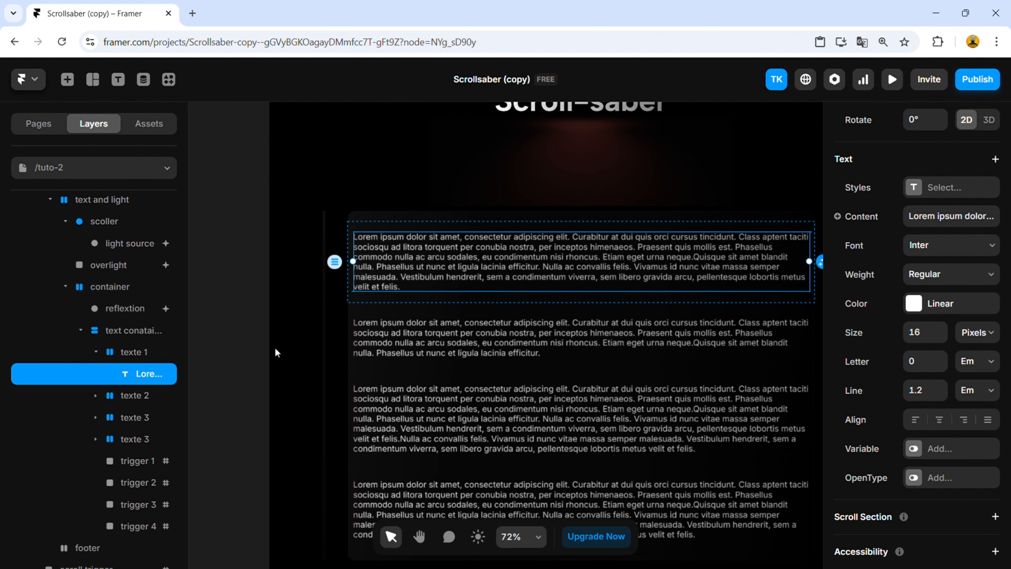
scroll(928, 322, down, 1)
scroll(928, 323, up, 10)
click(995, 286)
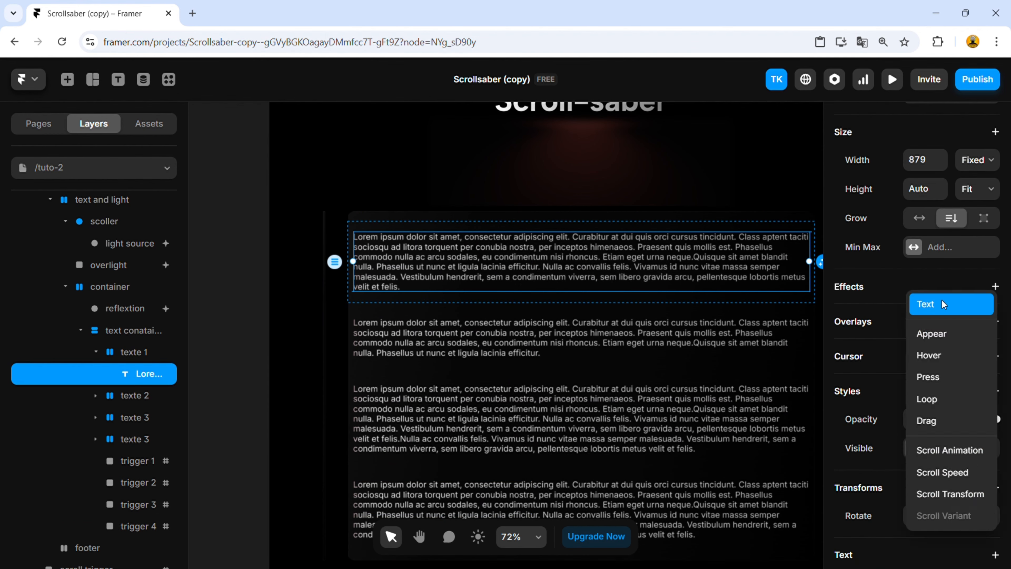
click(931, 492)
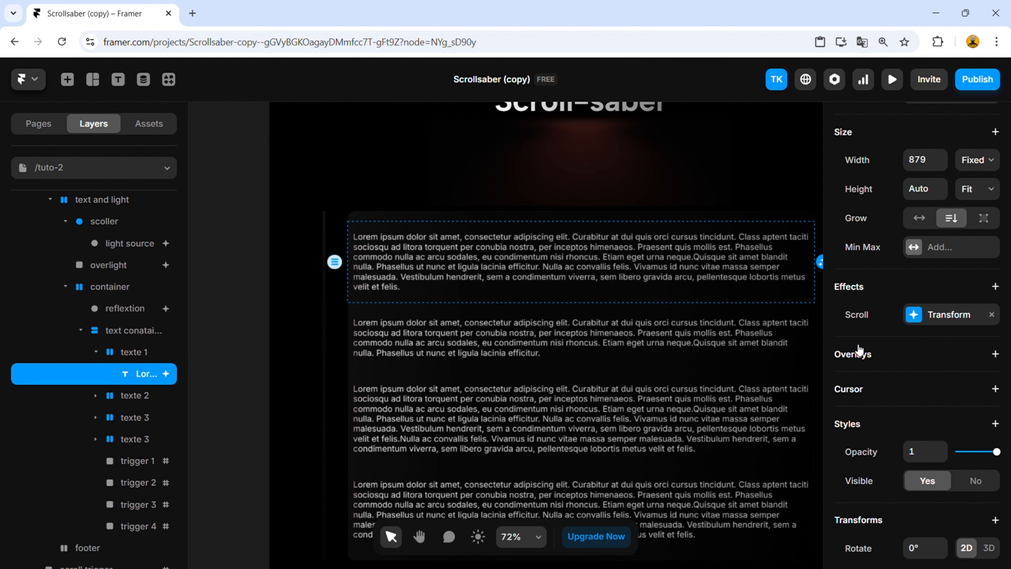
Set the texte 1 text's Scroll Transform trigger to Section in View, with the viewport at center and section #1.
click(919, 321)
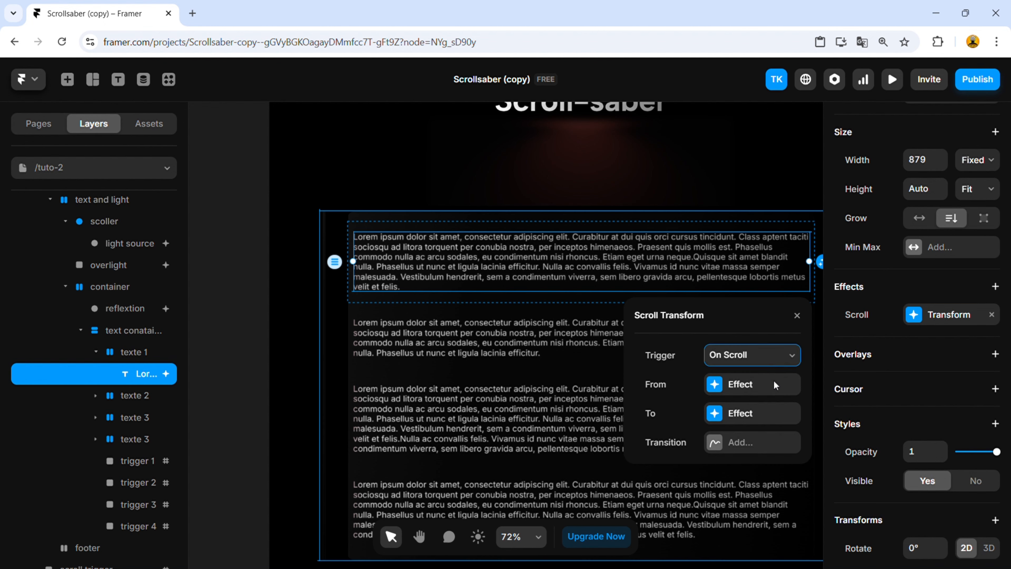
click(770, 421)
click(635, 315)
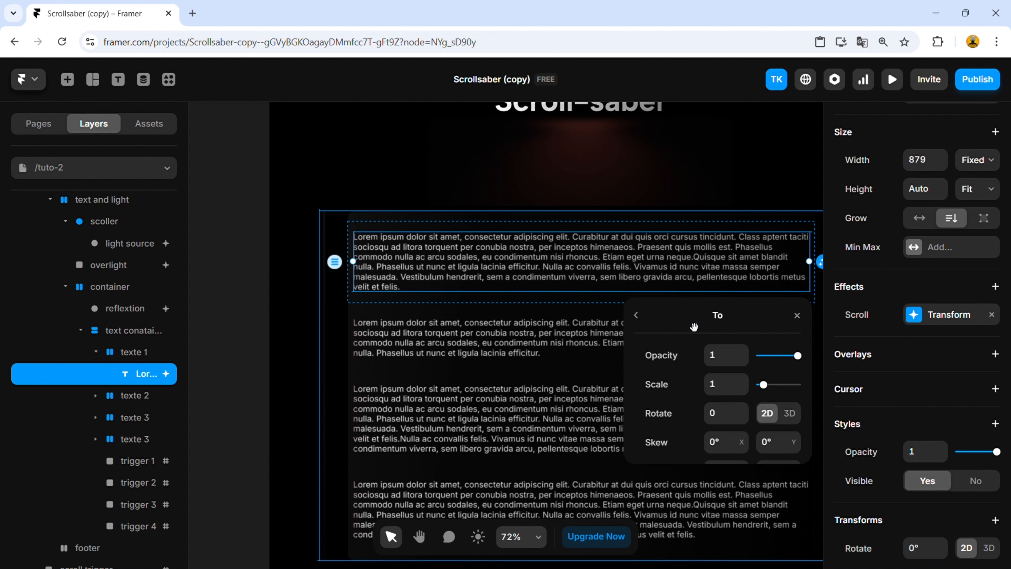
click(756, 404)
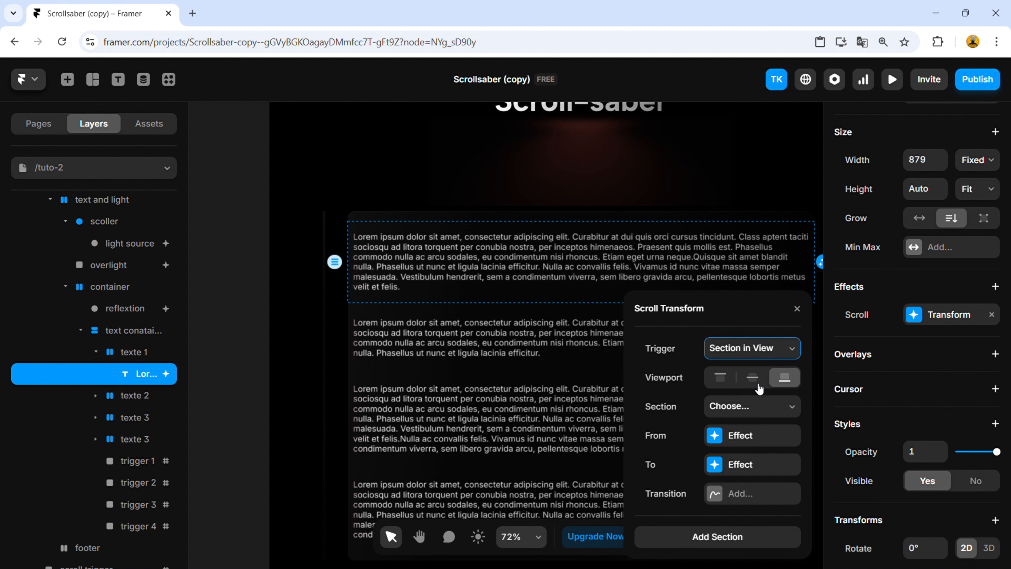
click(744, 457)
Set the From effect to opacity 0.1 and scale 1, adjust its Y offset, and add a Spring transition.
click(716, 438)
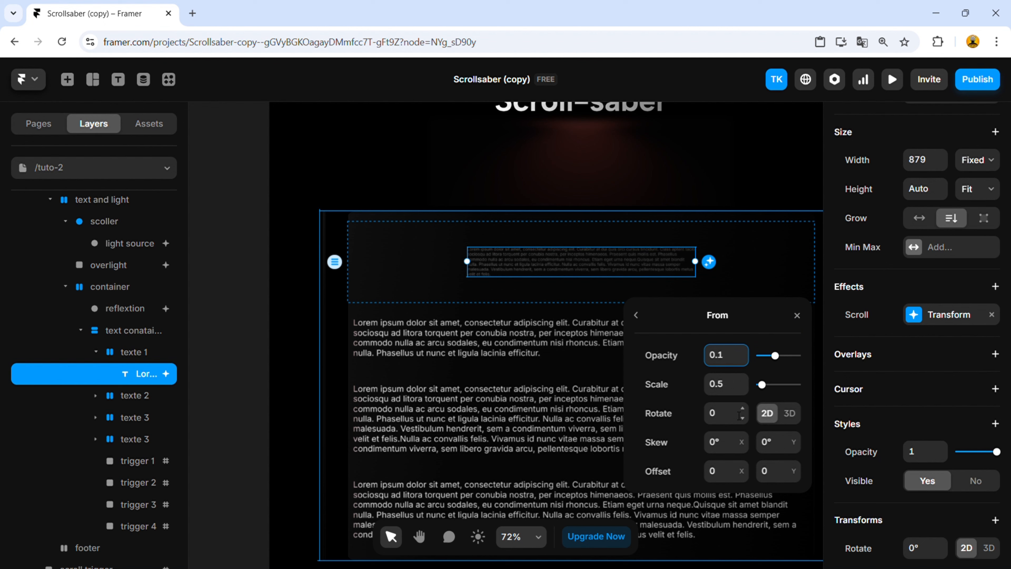
click(736, 395)
click(769, 476)
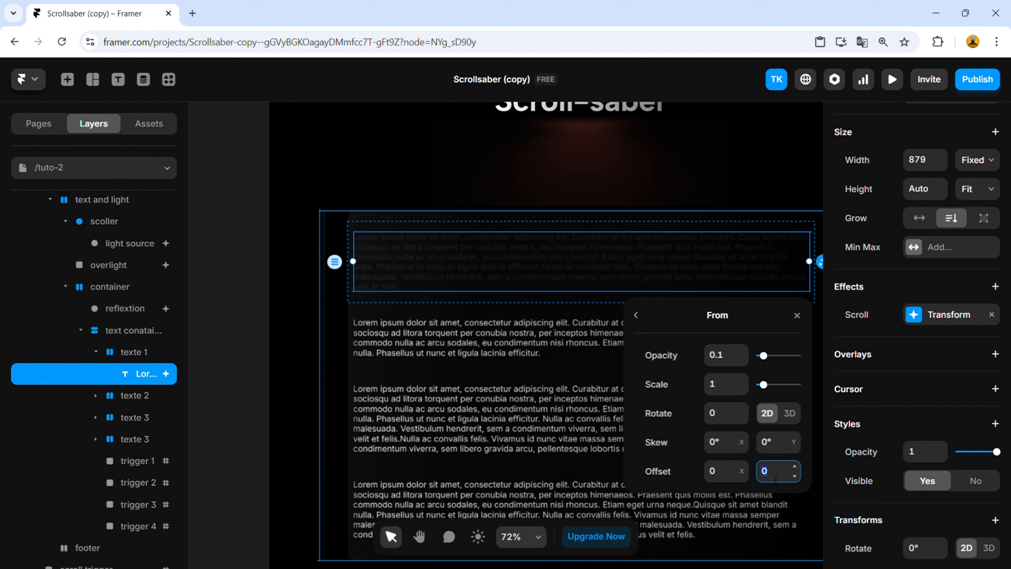
click(643, 320)
click(720, 494)
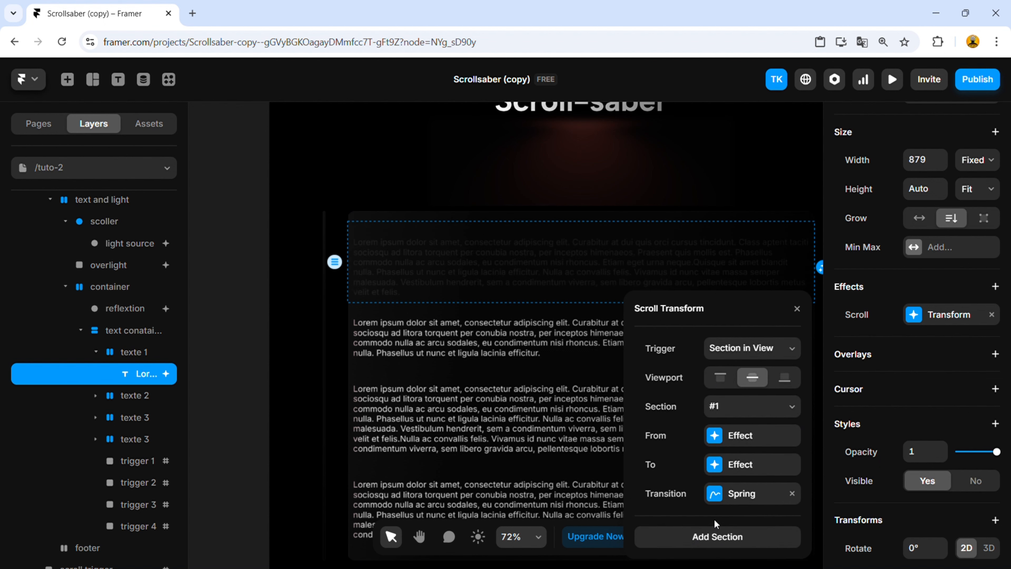
Add a second section targeting #2 to the texte 1 scroll transform and check its To effect.
click(714, 551)
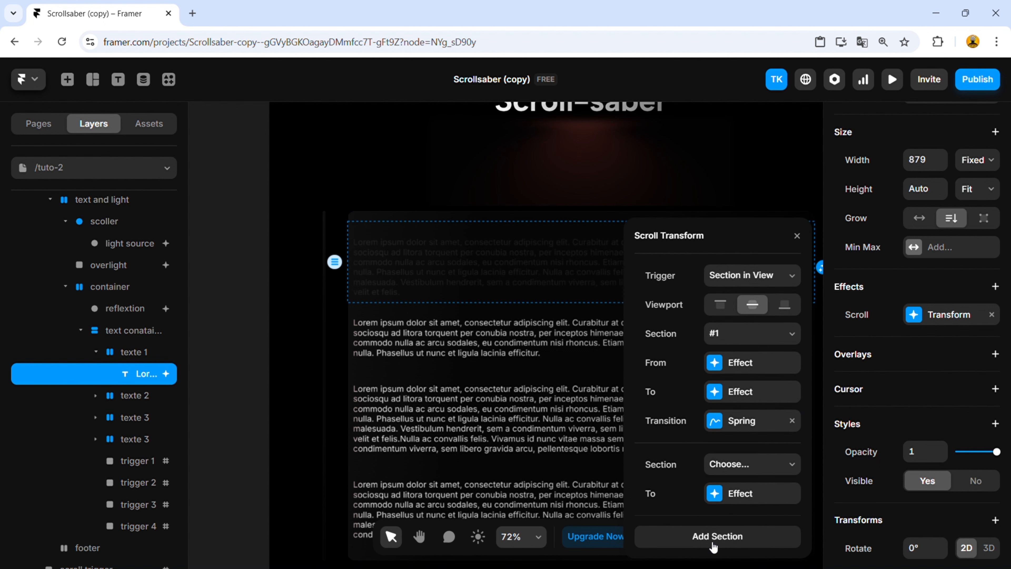
click(735, 464)
click(732, 380)
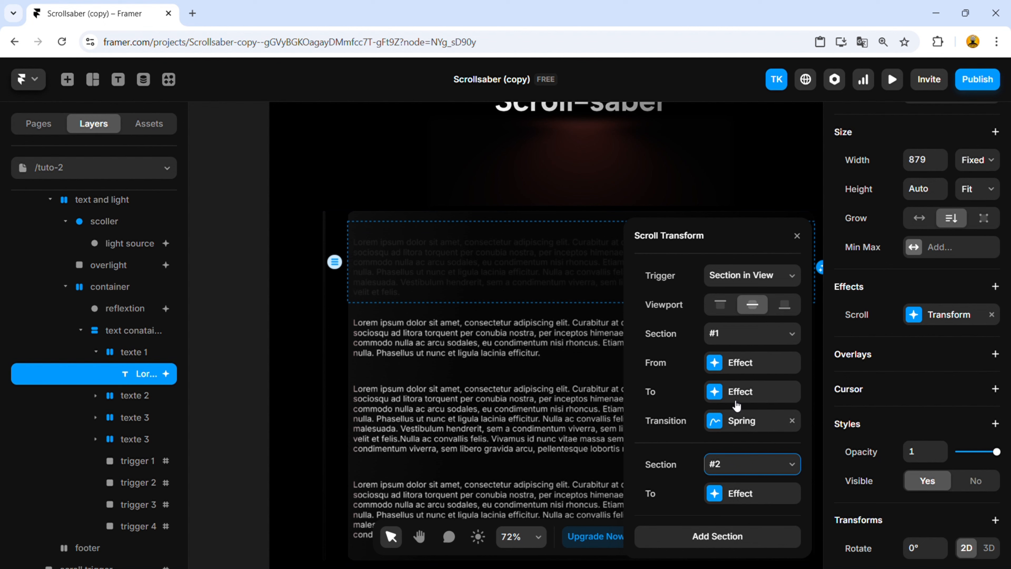
click(727, 496)
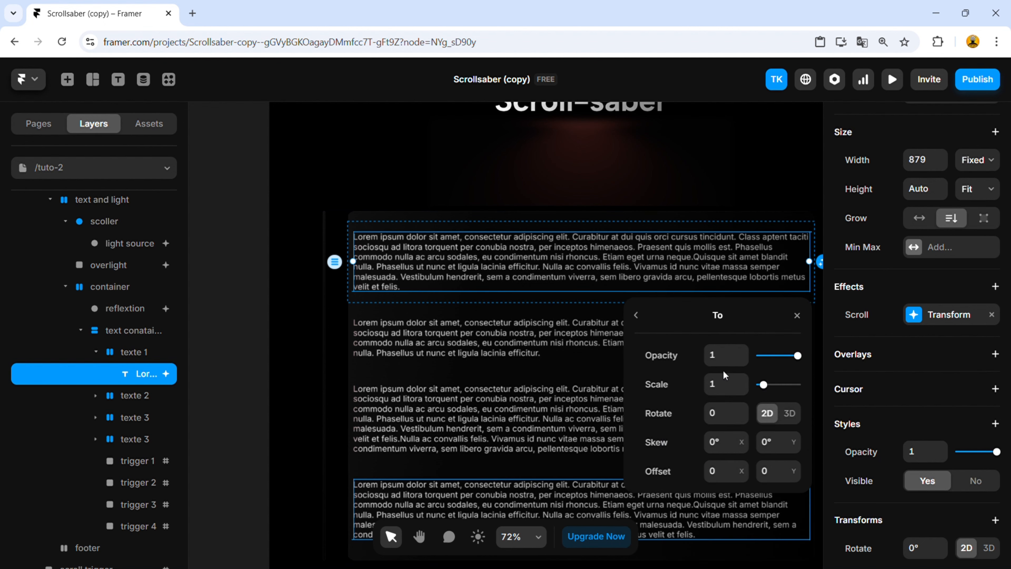
click(636, 316)
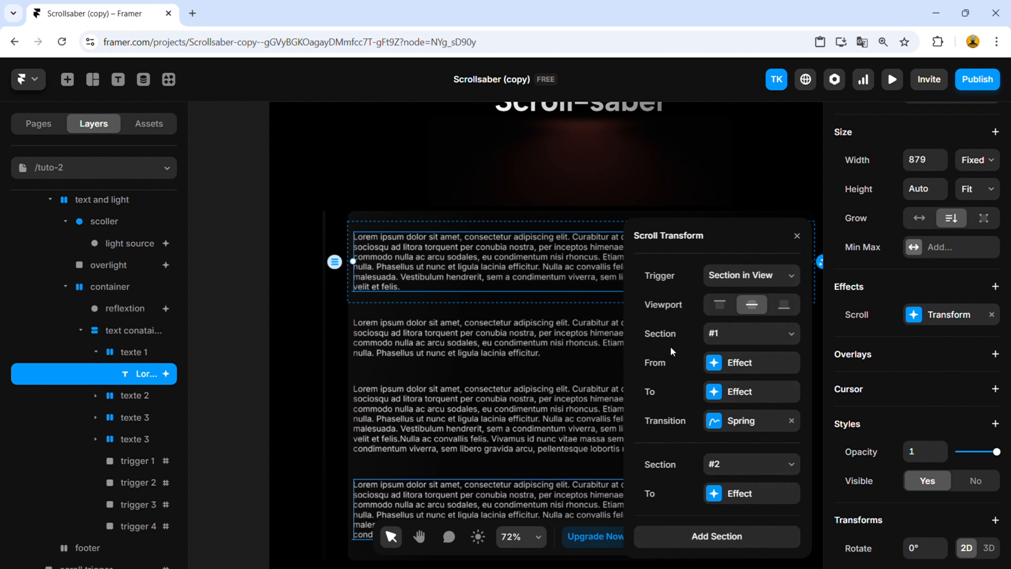
Copy the Scroll Transform from the texte 1 text onto the texte 2 text and set its sections to #2 and #3.
click(796, 236)
right_click(914, 318)
click(933, 333)
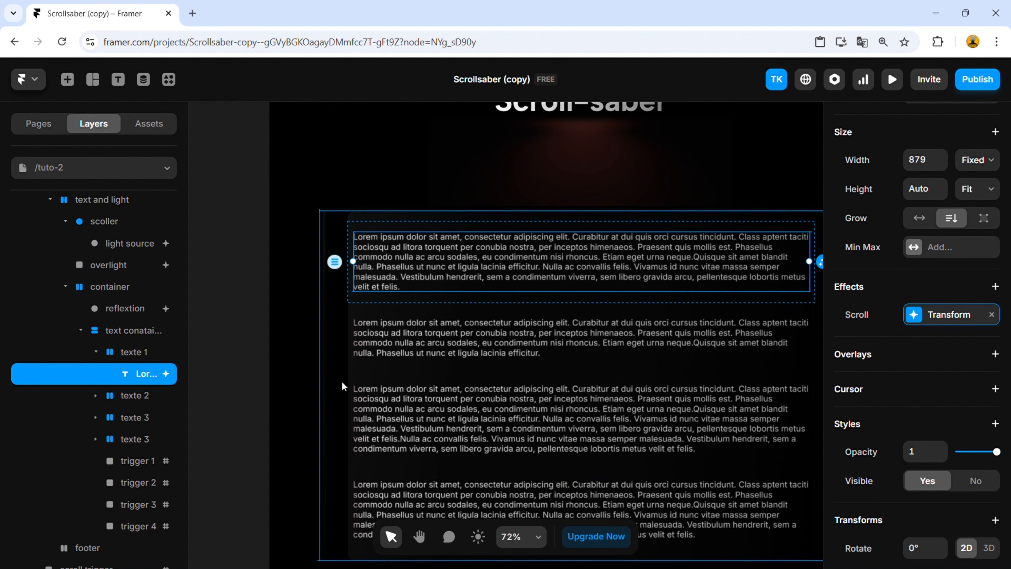
click(346, 359)
double_click(662, 389)
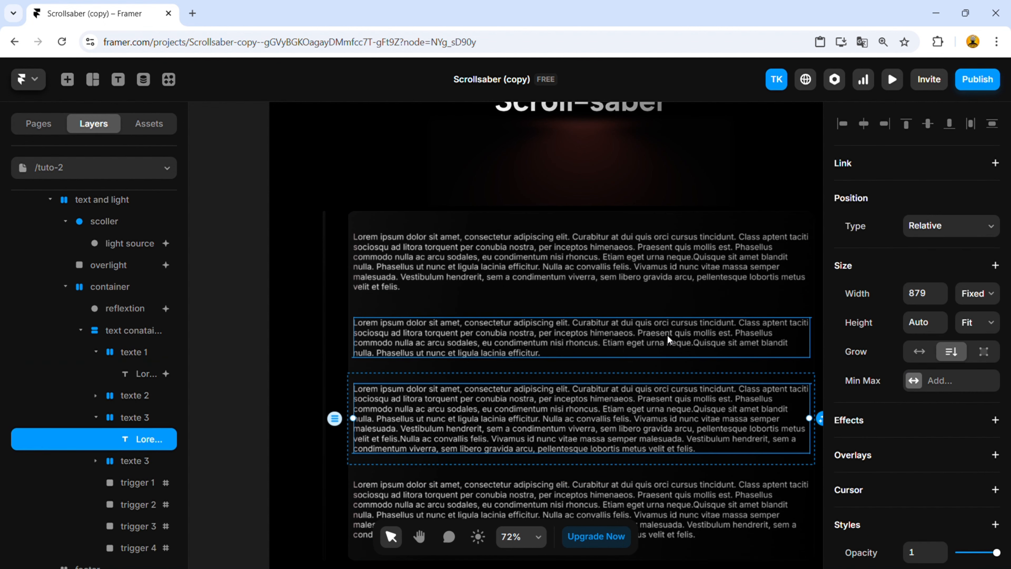
click(661, 338)
click(874, 353)
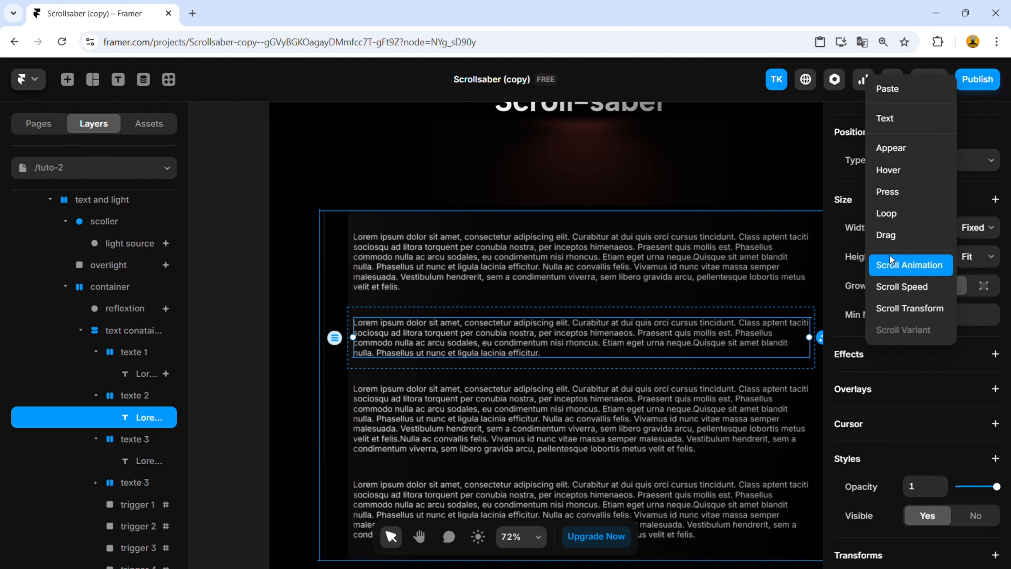
click(881, 99)
click(919, 383)
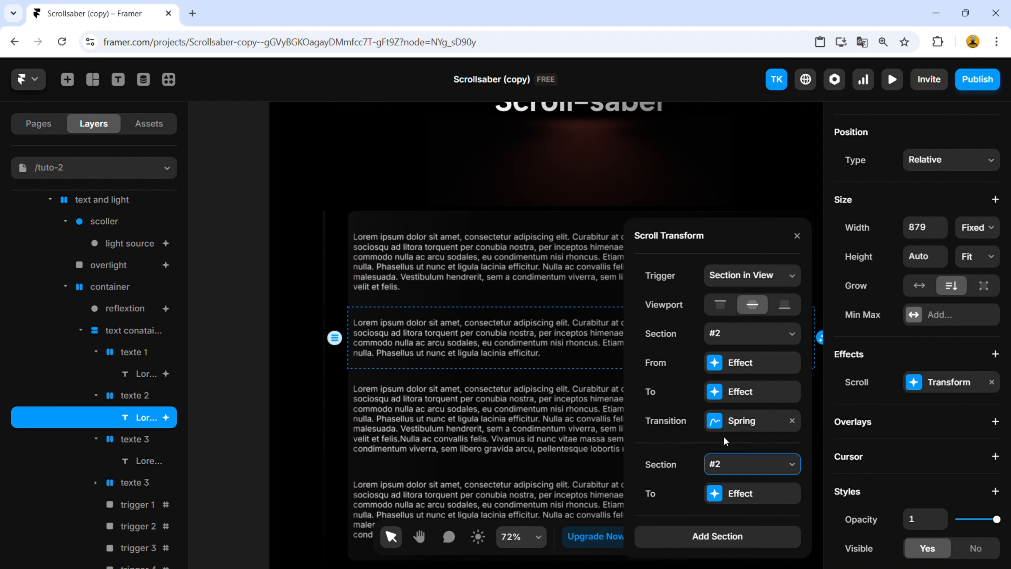
click(797, 235)
Paste the Scroll Transform onto the third paragraph's text layer and set its first section to #3.
click(677, 416)
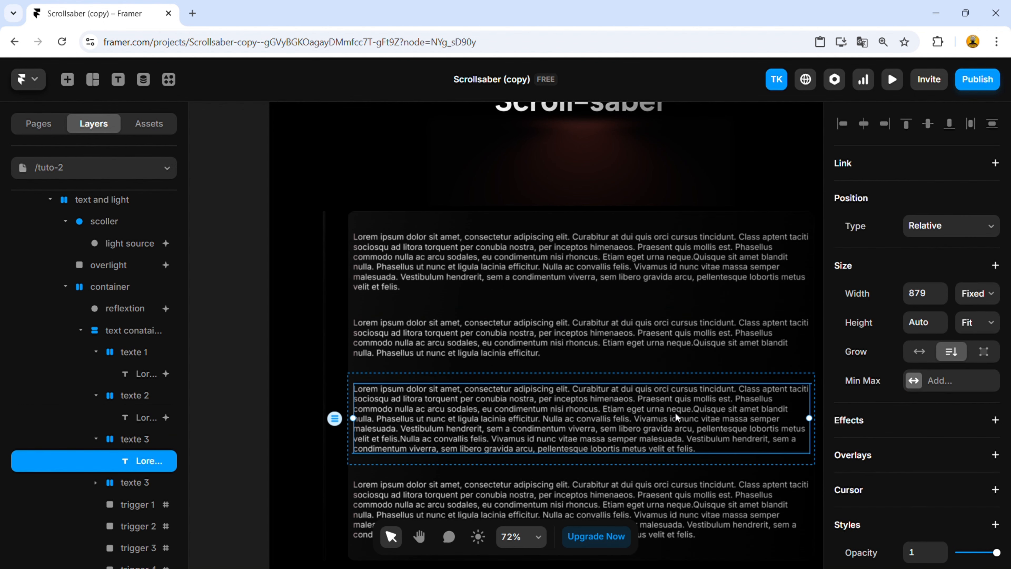
scroll(928, 316, down, 5)
scroll(872, 311, up, 3)
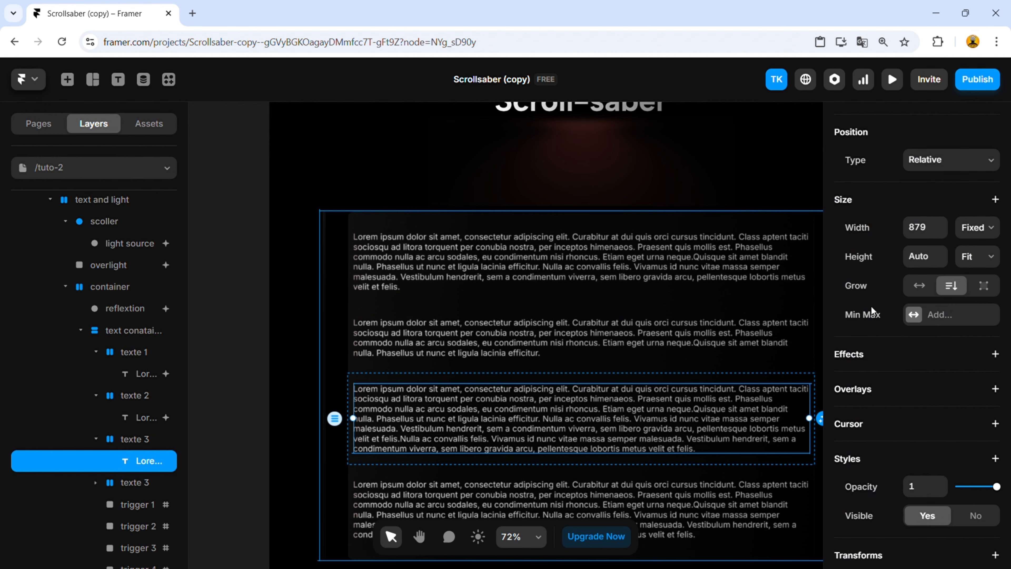
click(866, 356)
click(881, 92)
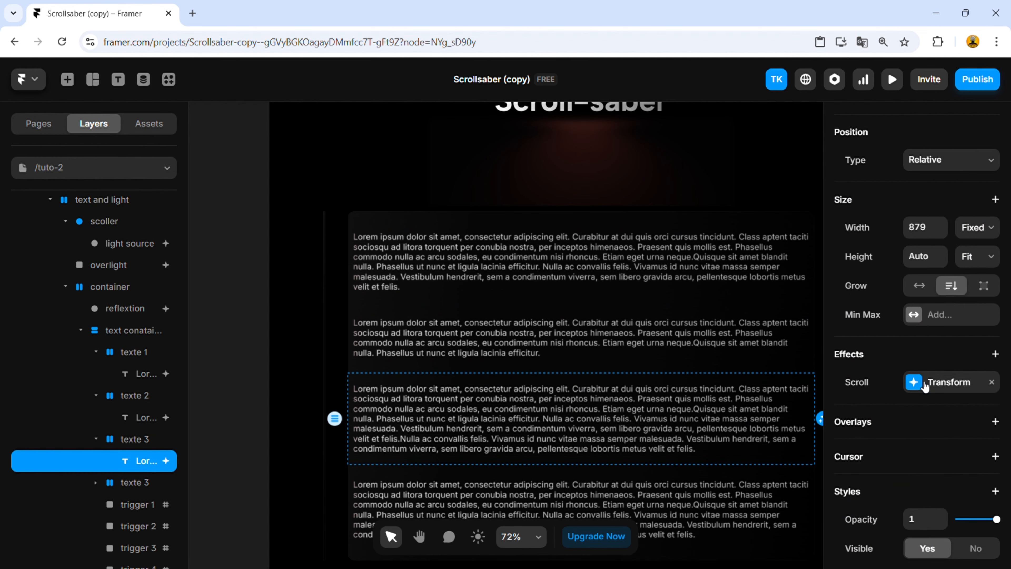
click(923, 383)
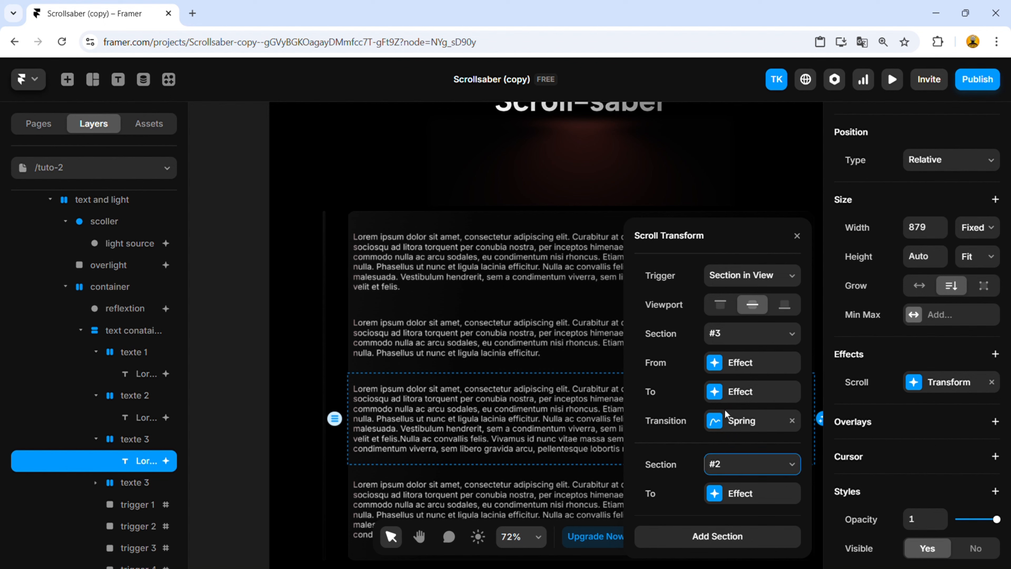
Paste the Scroll Transform onto the fourth paragraph's text layer and set its section to #4.
click(589, 484)
scroll(902, 416, down, 3)
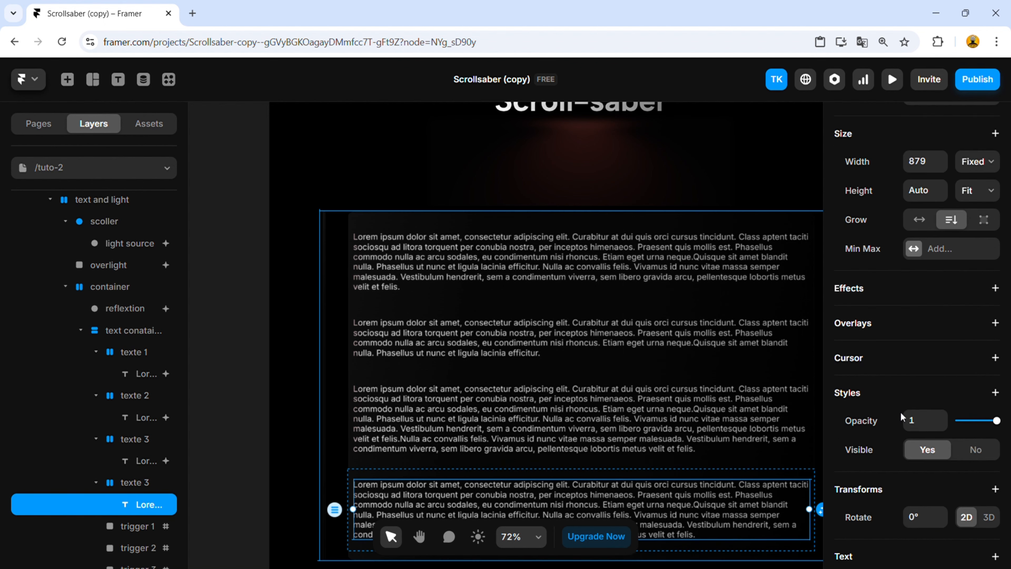
scroll(911, 407, down, 5)
scroll(932, 379, up, 3)
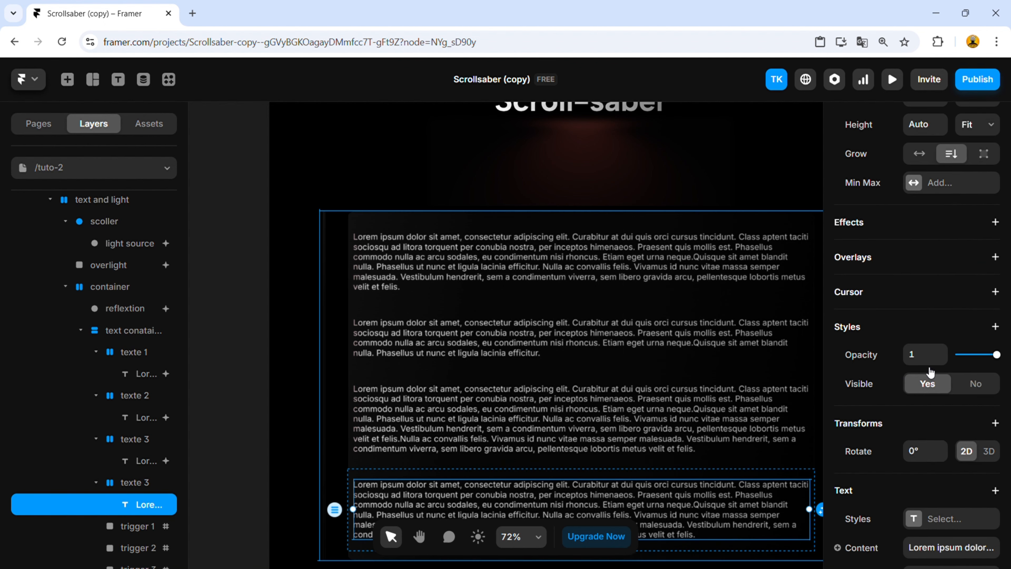
click(879, 222)
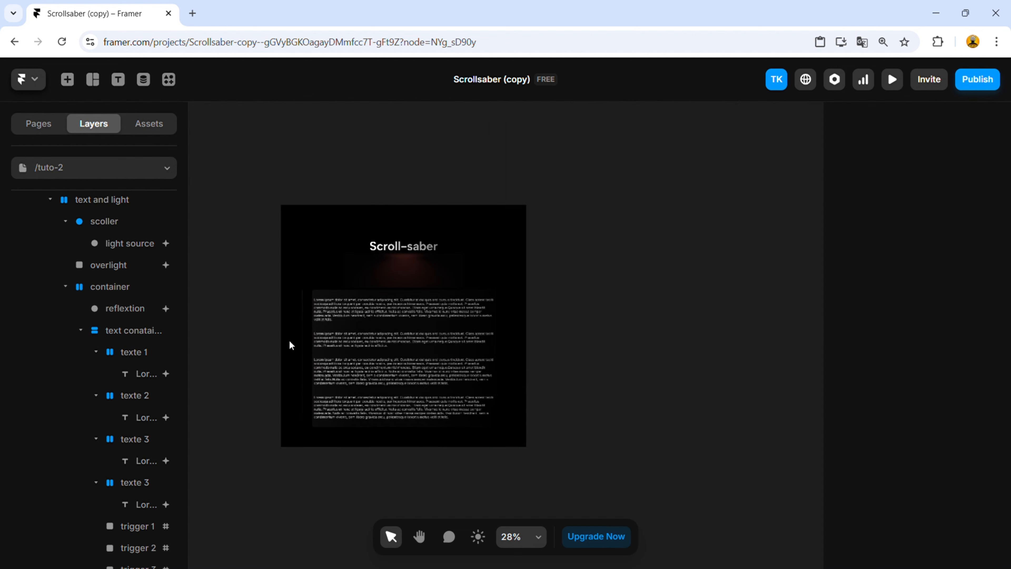
Duplicate the header section and place the copy at the end of the page, below the text and light section.
scroll(292, 345, down, 2)
click(442, 347)
click(471, 175)
click(457, 347)
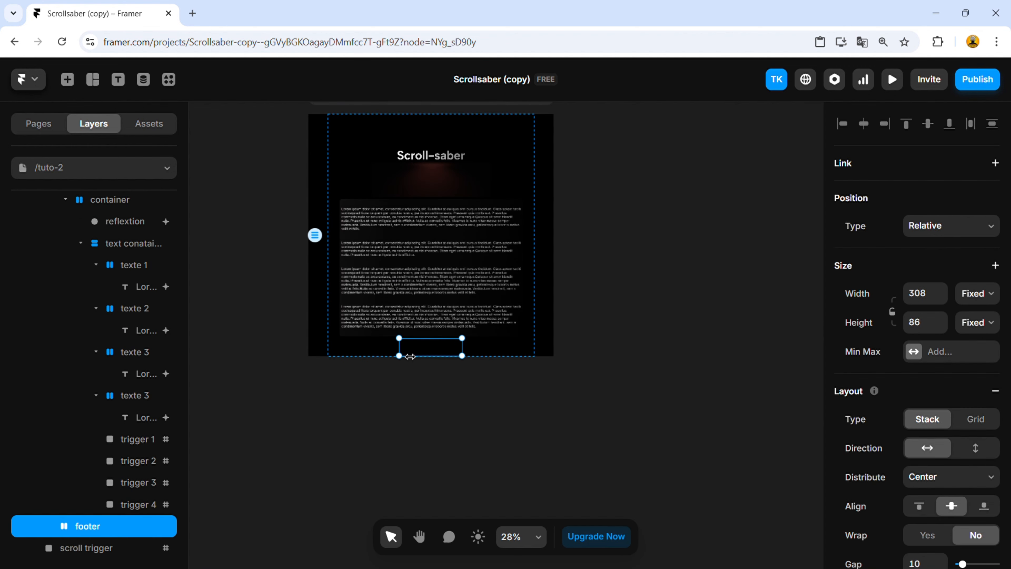
click(478, 180)
key(ctrl+d)
drag(494, 226, 365, 415)
Delete the empty footer frame and the copied header's wave image, and change the copied title to "footer".
click(433, 429)
key(Delete)
double_click(449, 398)
key(Delete)
triple_click(417, 380)
text(footer)
click(589, 358)
scroll(431, 303, up, 3)
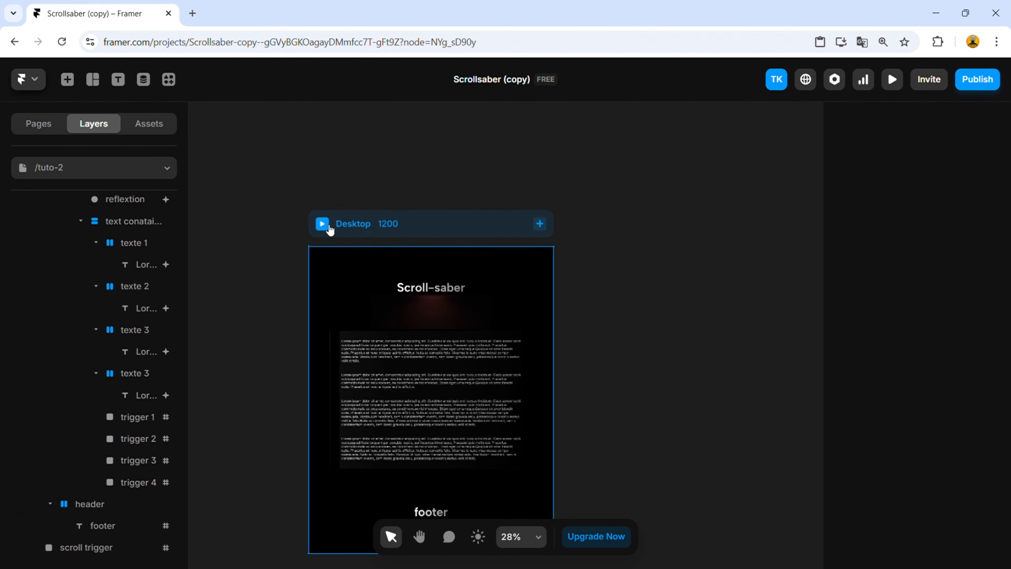
Preview the Desktop page, scroll through it to check the light and text effects, and return to the canvas.
click(327, 225)
scroll(388, 236, down, 10)
scroll(394, 231, up, 5)
click(893, 79)
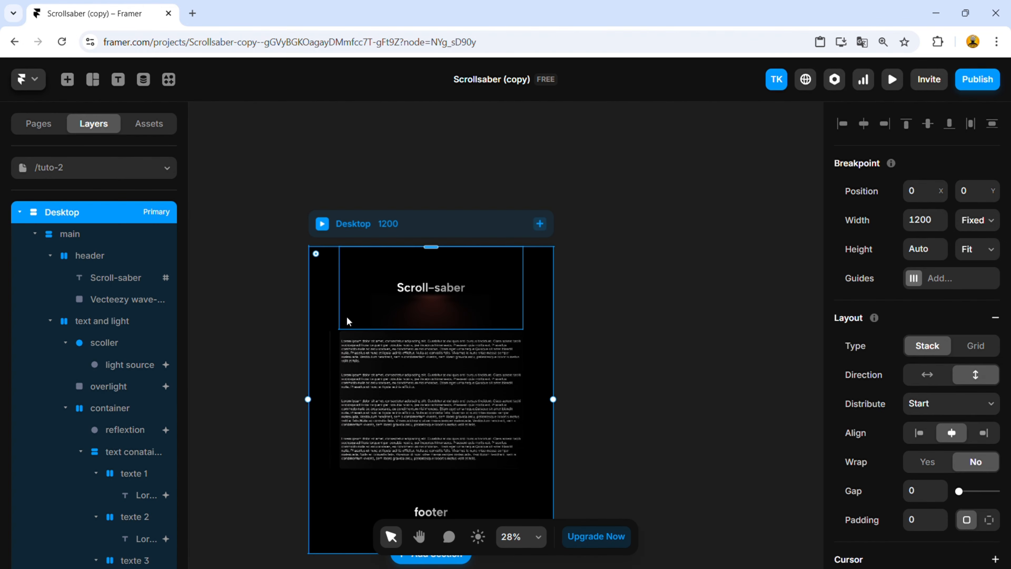
Check the light source, overlight and reflextion layers, and collapse the four texte groups in the layer tree.
click(131, 366)
click(131, 390)
click(122, 429)
scroll(564, 287, up, 3)
scroll(564, 286, up, 2)
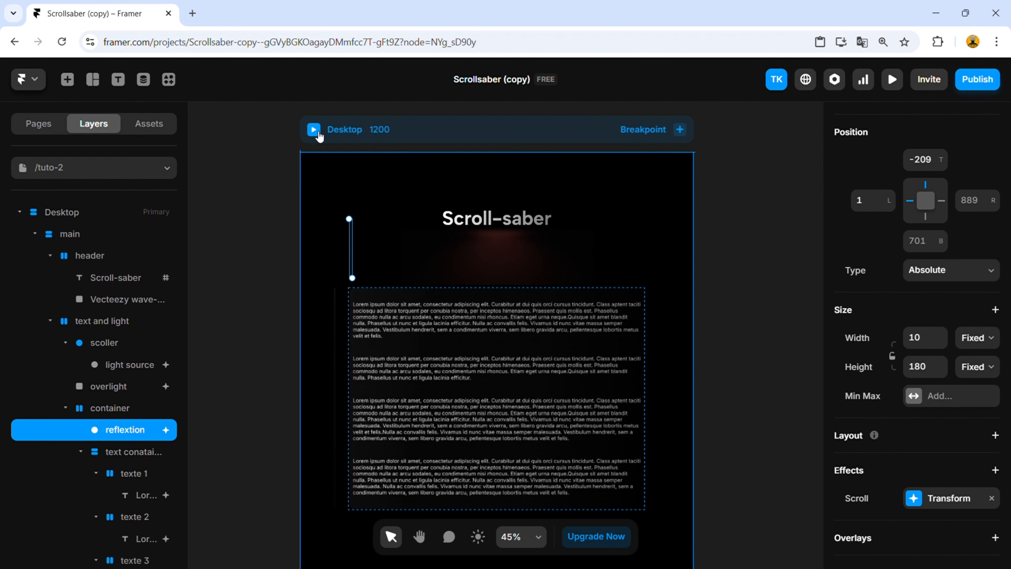
scroll(119, 408, down, 5)
click(96, 374)
click(96, 352)
click(96, 331)
click(96, 309)
scroll(100, 313, up, 3)
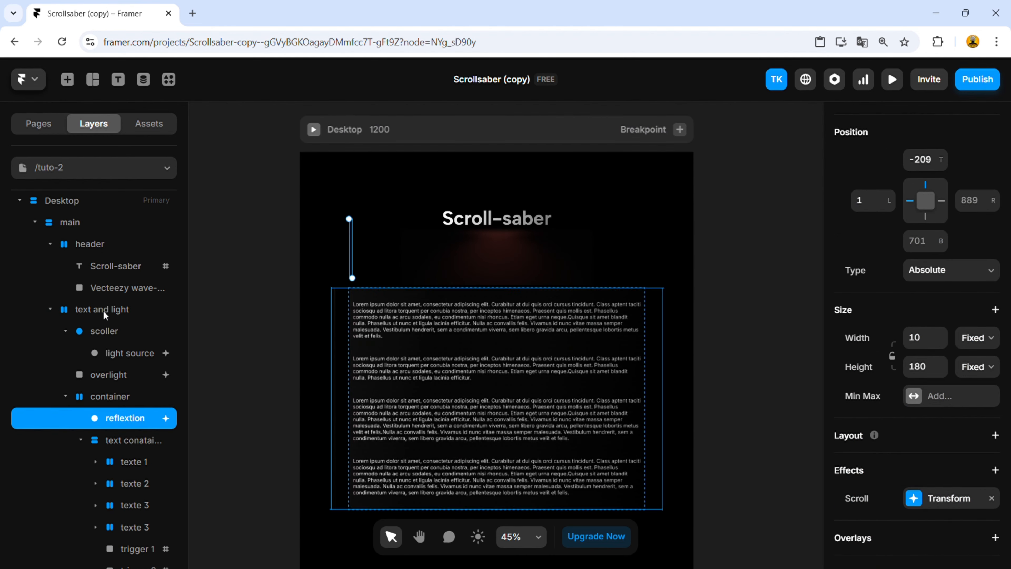
Move the scroll trigger layer up so that it sits alongside the text paragraphs.
scroll(316, 320, down, 5)
click(325, 334)
scroll(325, 334, up, 3)
click(329, 373)
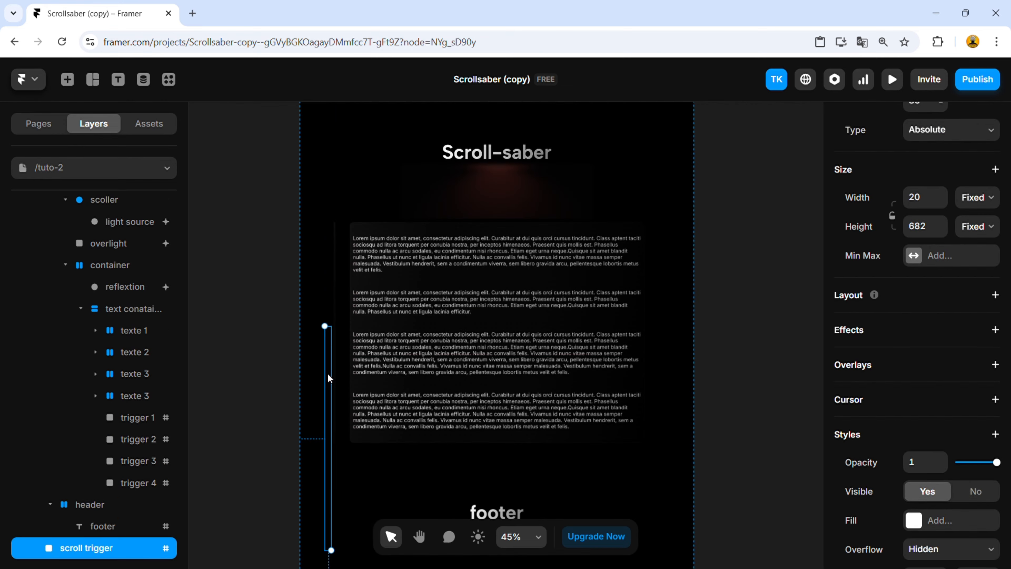
drag(329, 373, 345, 275)
scroll(330, 259, up, 7)
scroll(502, 255, down, 6)
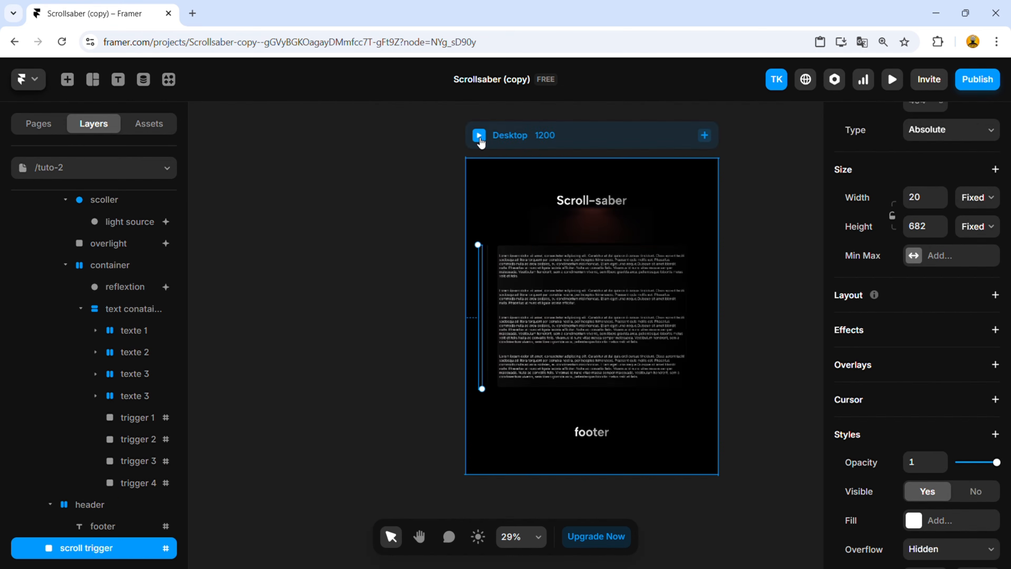
Preview the Desktop page again and scroll through it to check the scroll trigger's timing.
click(480, 140)
scroll(500, 235, down, 5)
scroll(500, 235, up, 3)
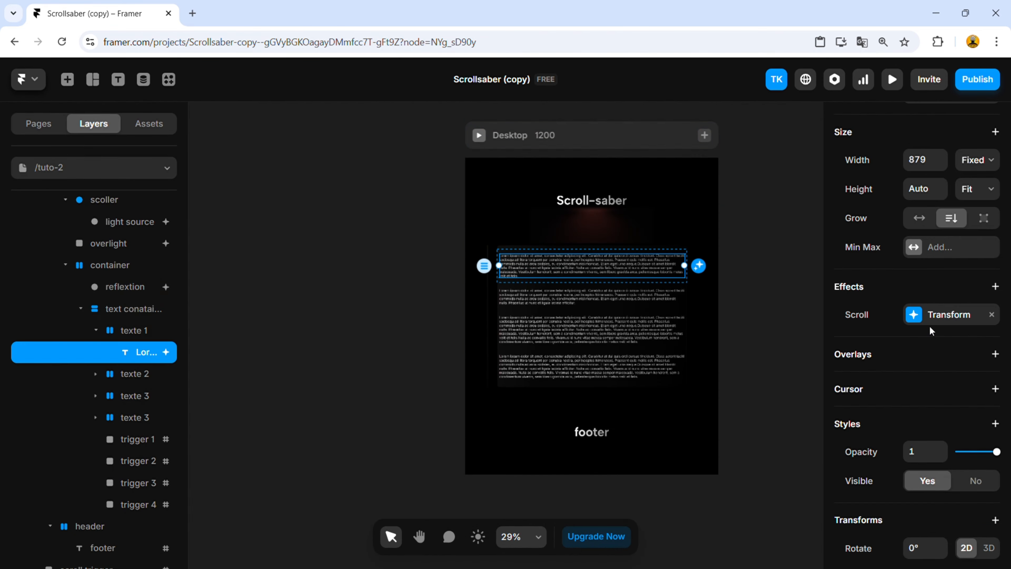
Set the To opacity of the second section in the texte 1 scroll transform to 0.1.
click(934, 318)
click(711, 491)
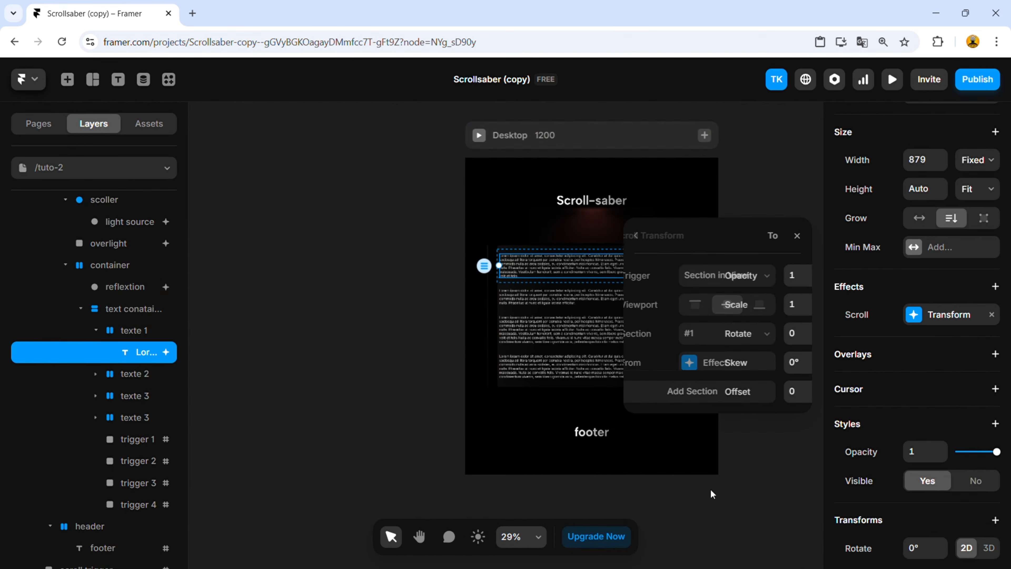
click(724, 279)
text(0.)
click(639, 239)
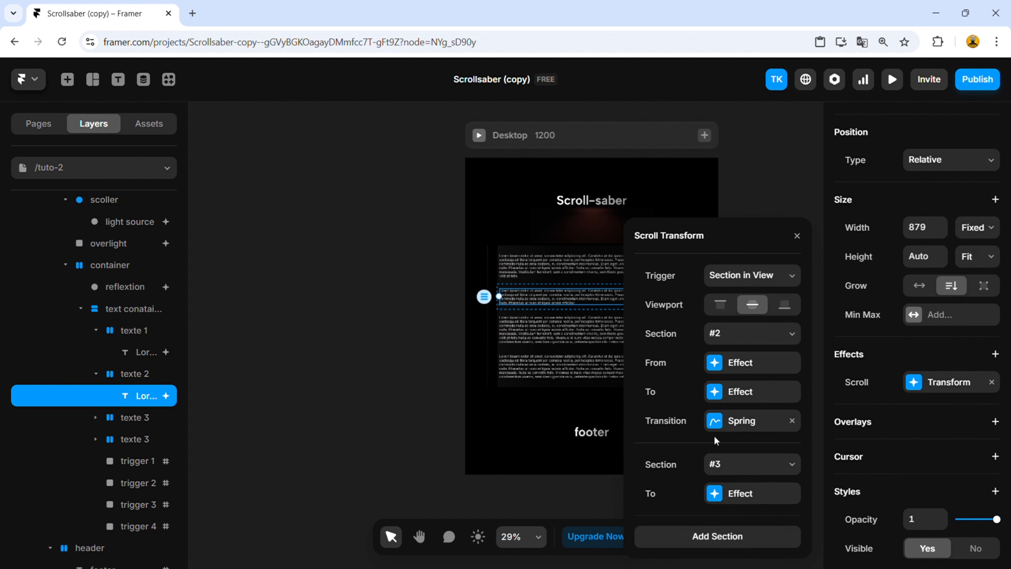
Set the To opacity to 0.1 in the texte 2 scroll transform's section #3 and check the fourth text's To effect.
click(716, 492)
click(721, 282)
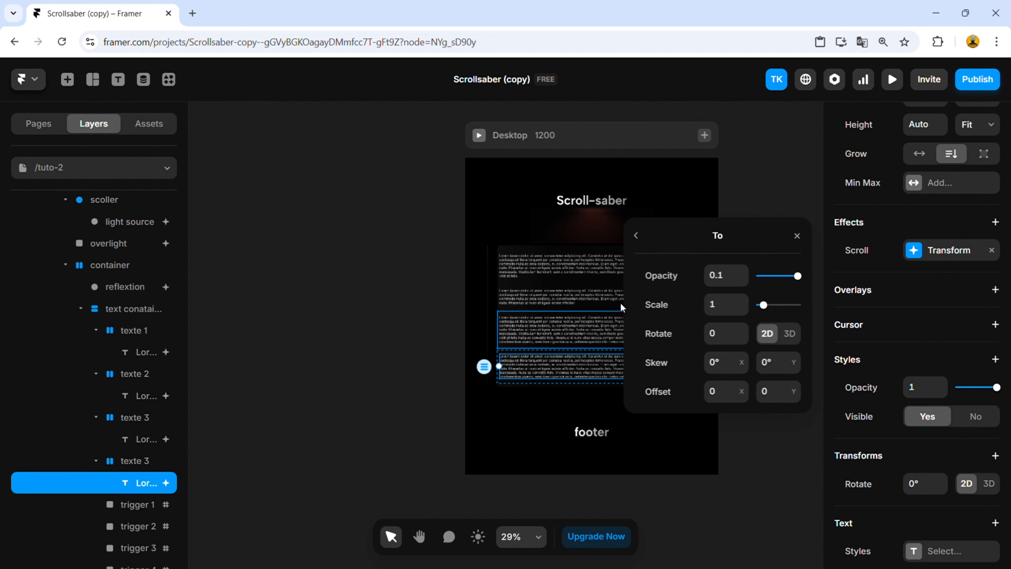
click(636, 236)
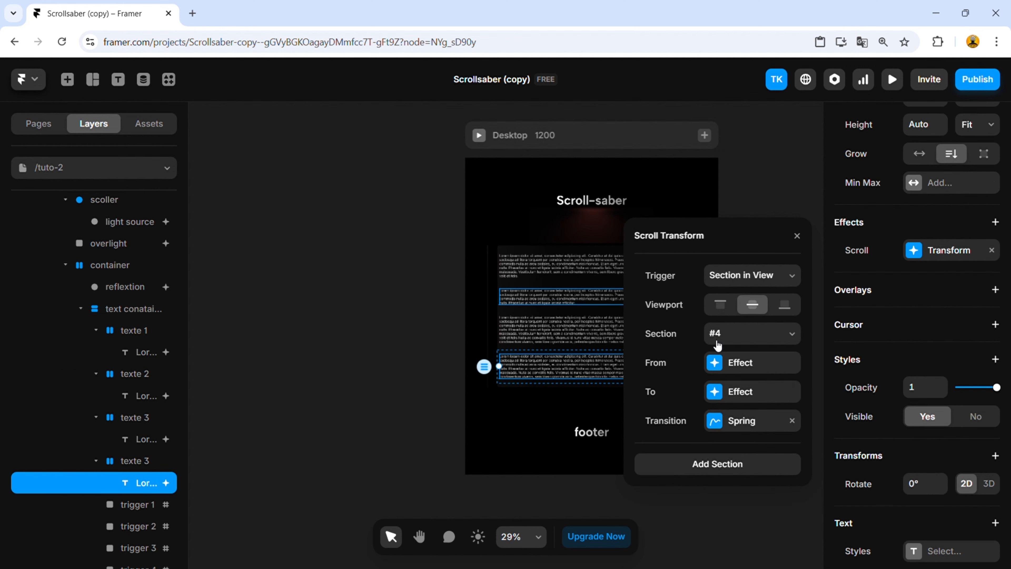
click(720, 394)
click(638, 237)
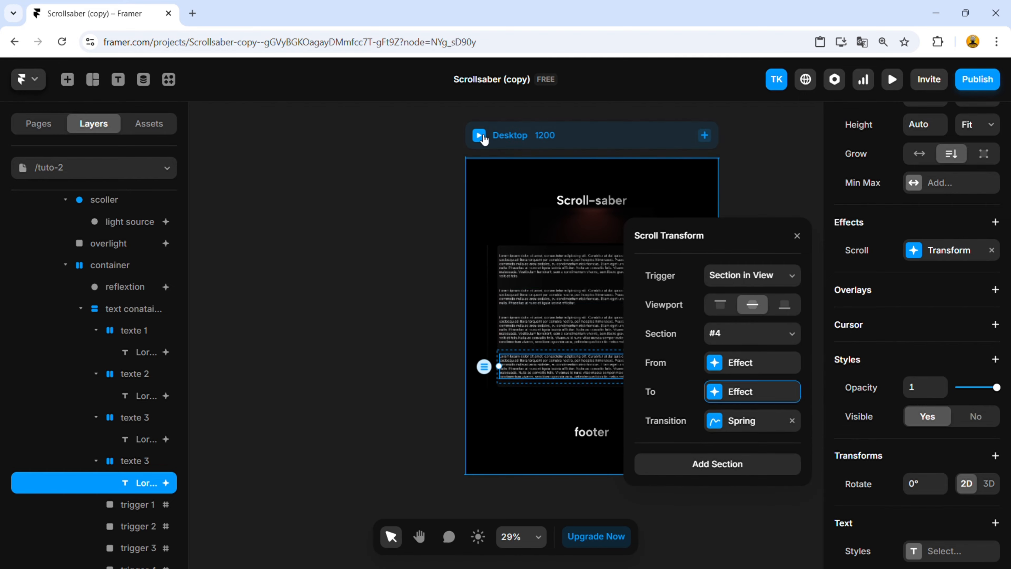
Preview the Desktop page and scroll down to examine how each paragraph lights and dims with the red light.
click(480, 135)
scroll(476, 194, down, 10)
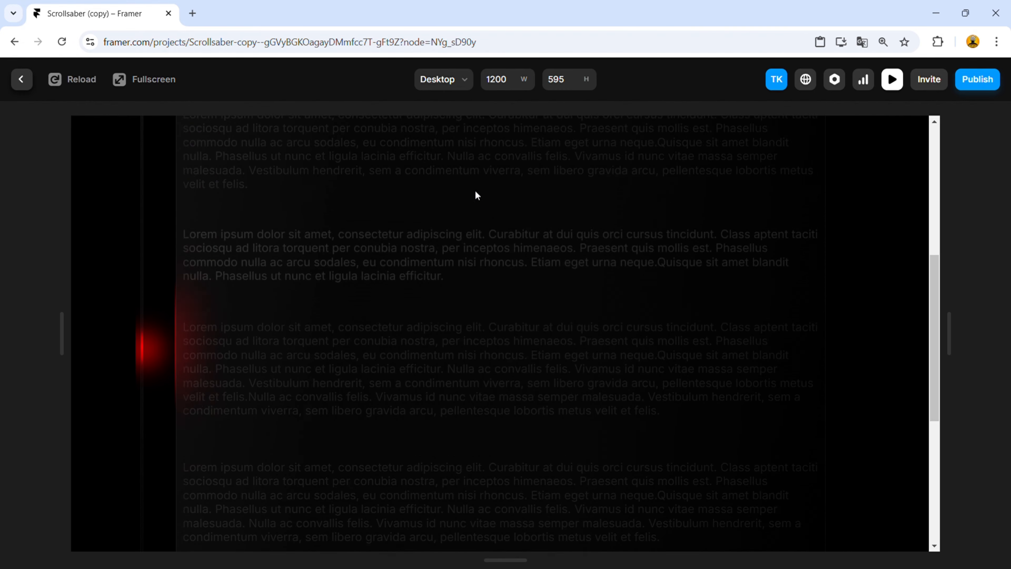
Lower the To opacity for section #4 in the third text's scroll transform and preview its dimming on the Desktop page.
key(Escape)
click(947, 381)
click(716, 393)
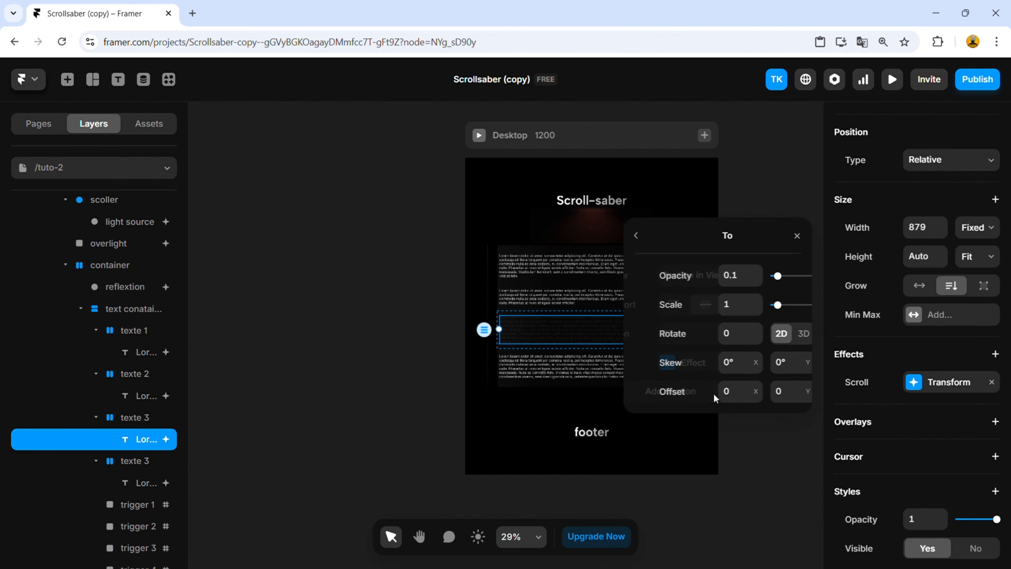
click(635, 236)
click(718, 492)
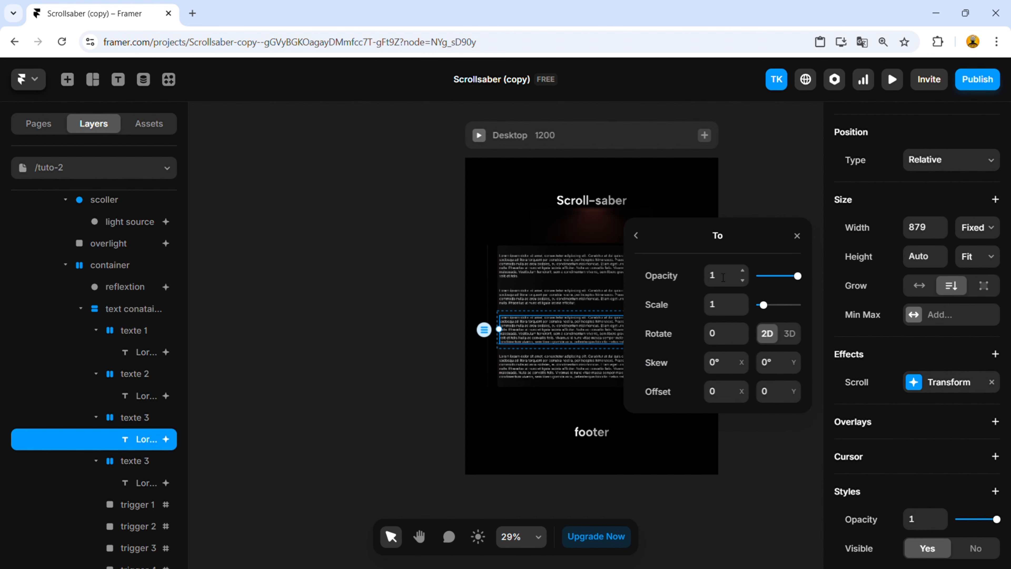
click(638, 235)
click(479, 136)
scroll(500, 333, down, 6)
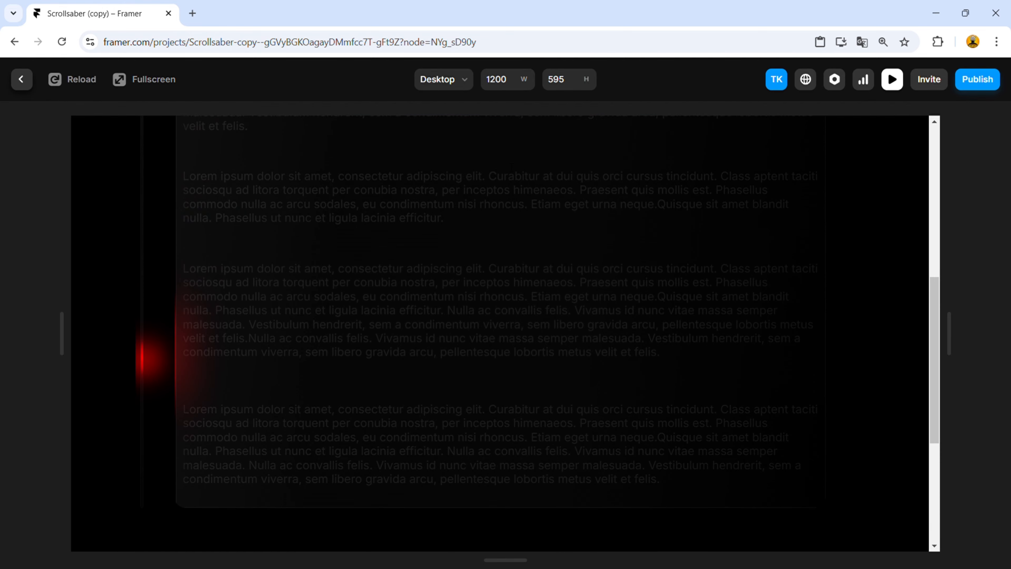
Restore the third text's To effect for section #3 to full opacity in its scroll transform.
key(Escape)
click(913, 383)
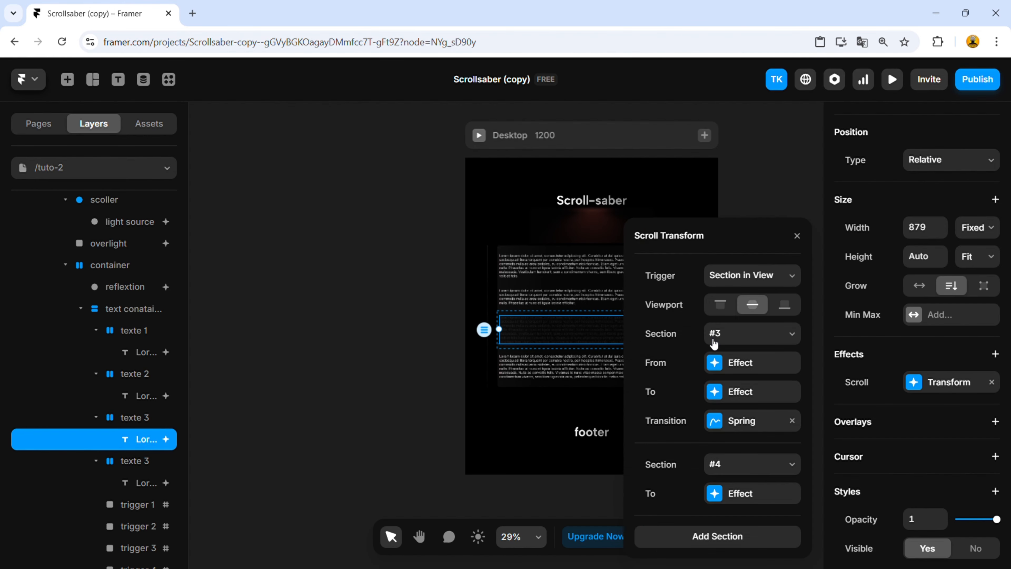
click(712, 343)
click(636, 235)
click(730, 391)
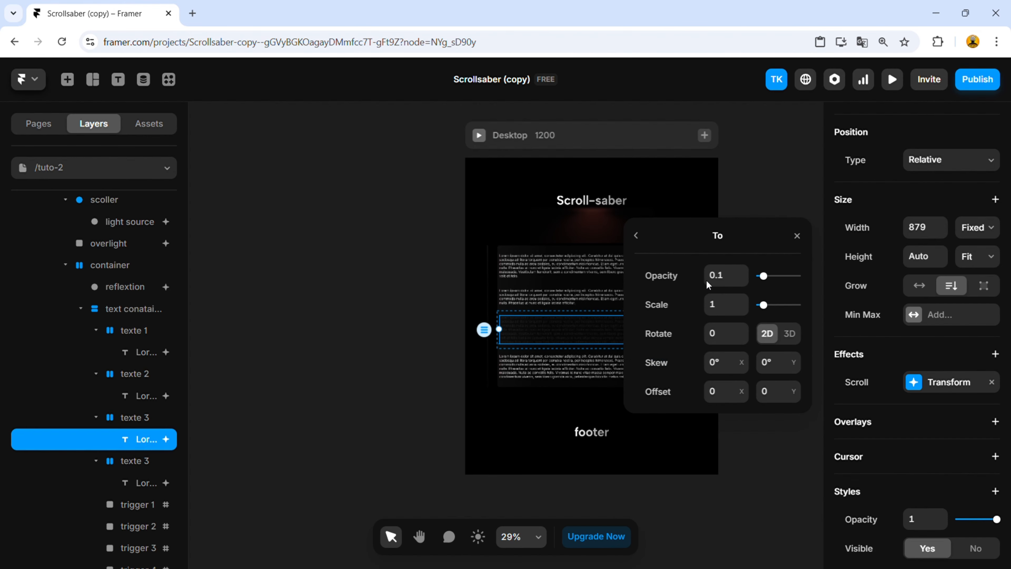
click(646, 238)
Preview the page and scroll through it repeatedly to examine how each paragraph lights and dims as the red light passes.
key(ctrl+p)
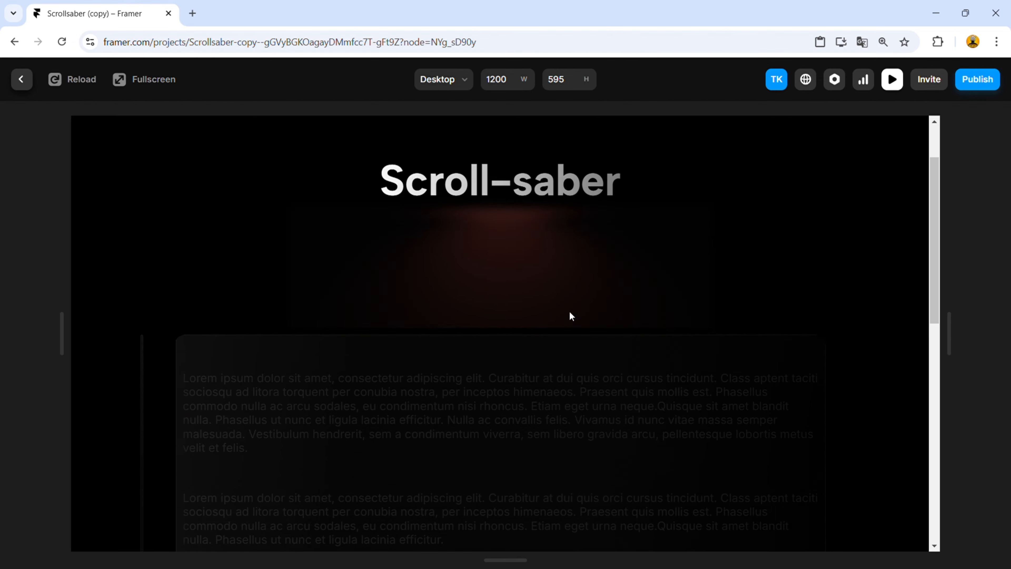
scroll(569, 312, down, 5)
scroll(588, 320, down, 5)
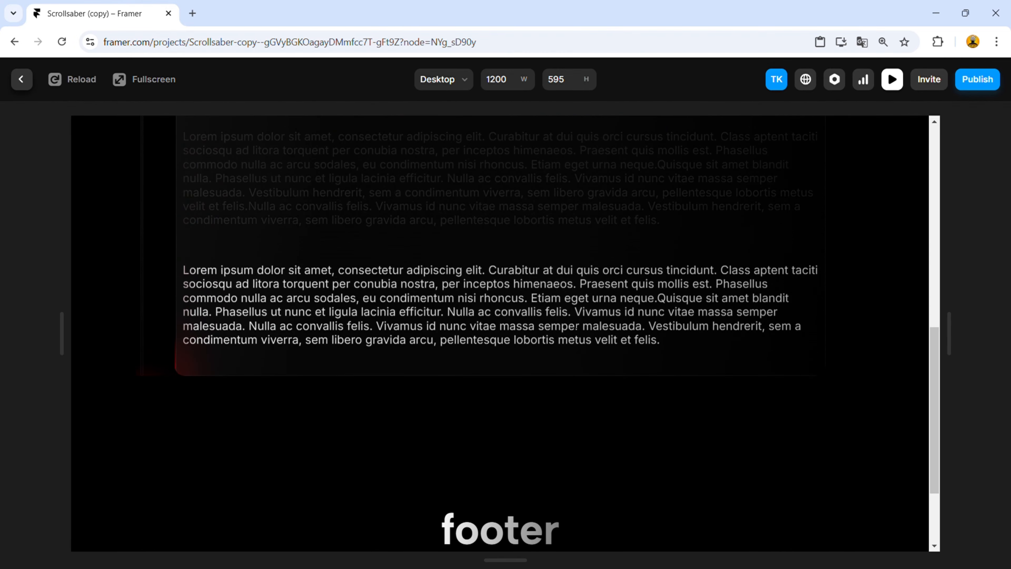
scroll(588, 321, up, 4)
scroll(587, 321, down, 2)
scroll(588, 321, down, 3)
scroll(588, 321, up, 10)
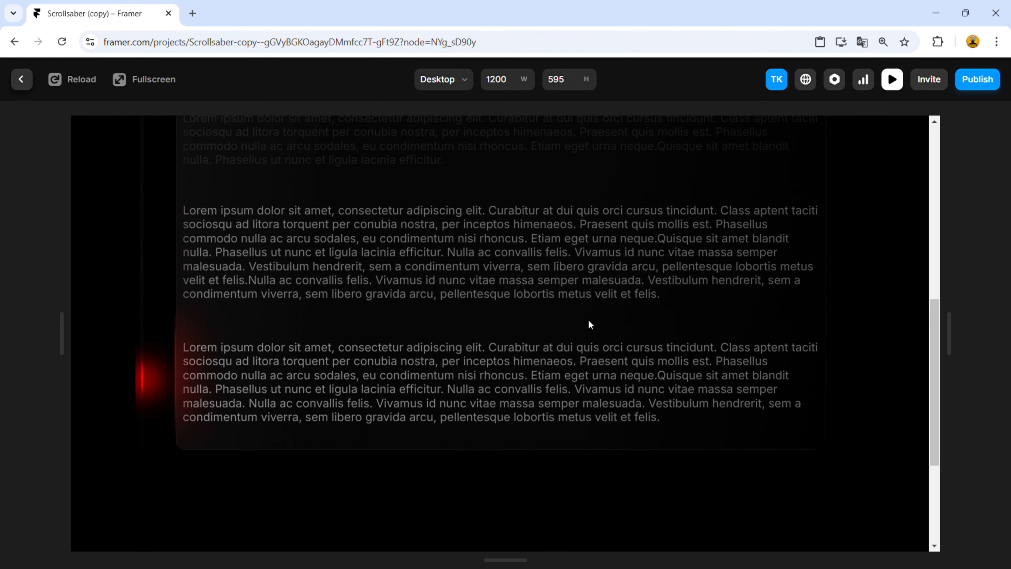
scroll(590, 323, down, 5)
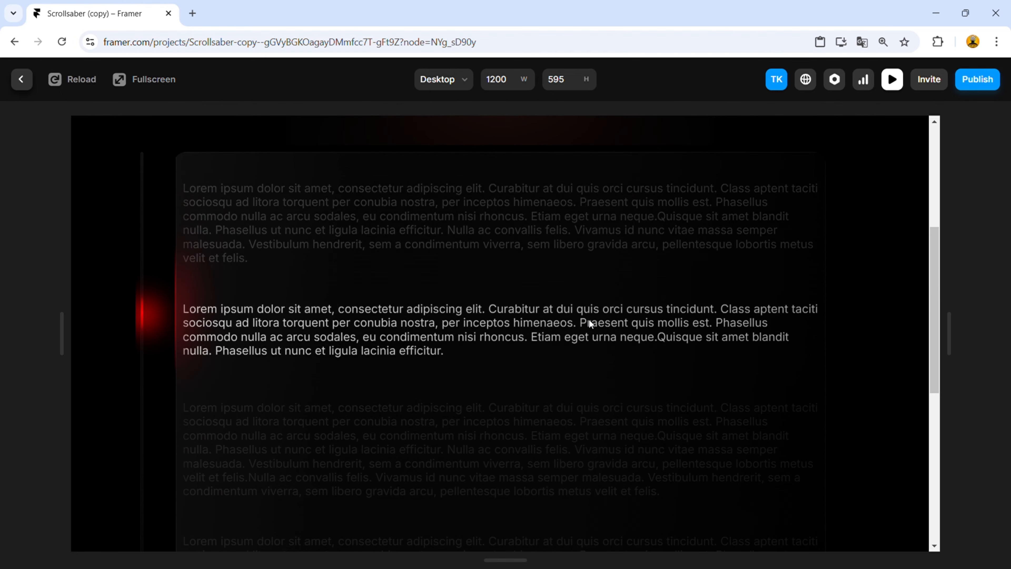
scroll(589, 321, down, 3)
scroll(589, 322, up, 10)
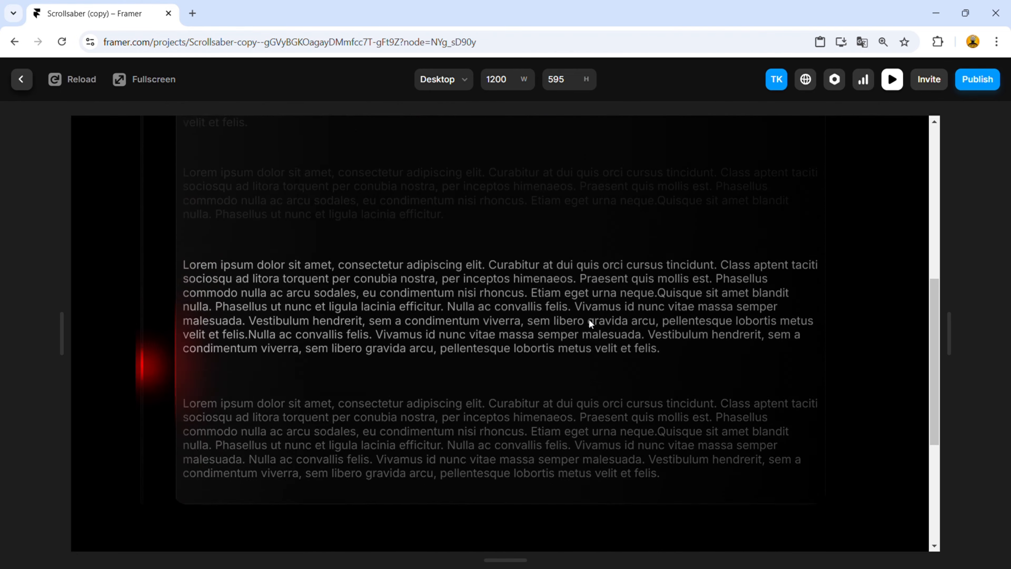
scroll(599, 322, down, 5)
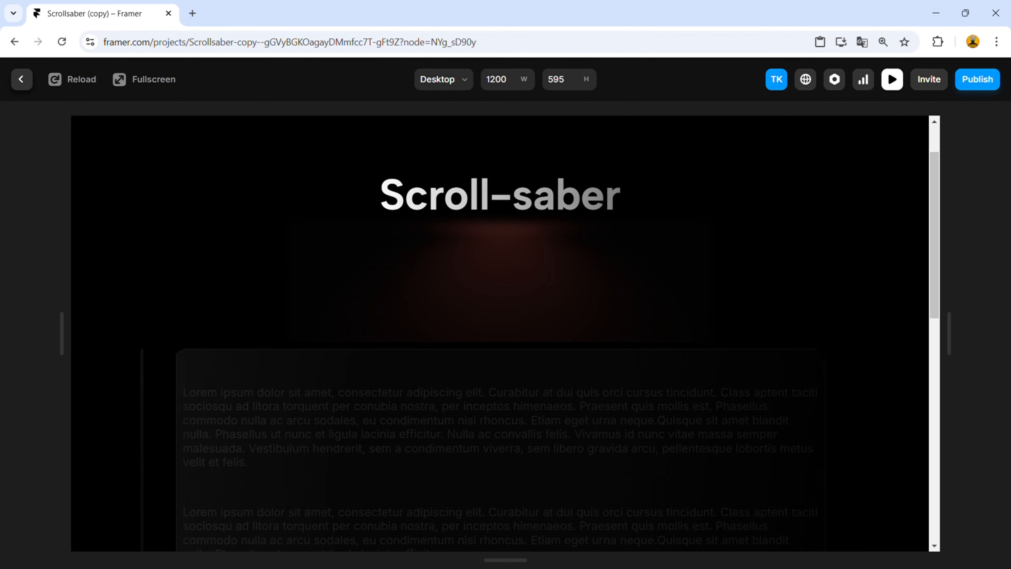
scroll(506, 330, down, 3)
scroll(506, 330, up, 3)
scroll(505, 330, down, 8)
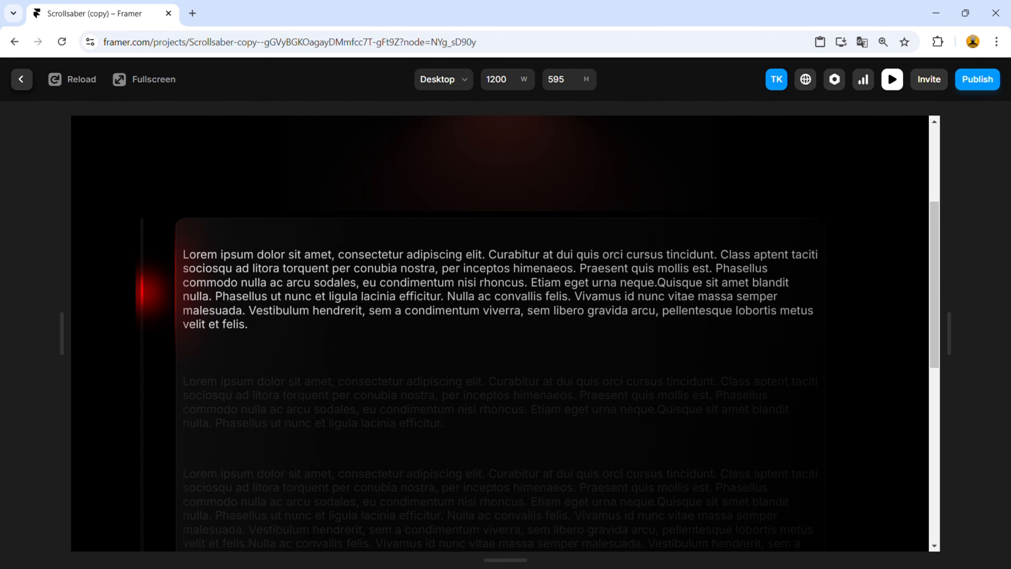
Move the trigger 4 frame slightly higher so that it starts just above the fourth paragraph.
key(Escape)
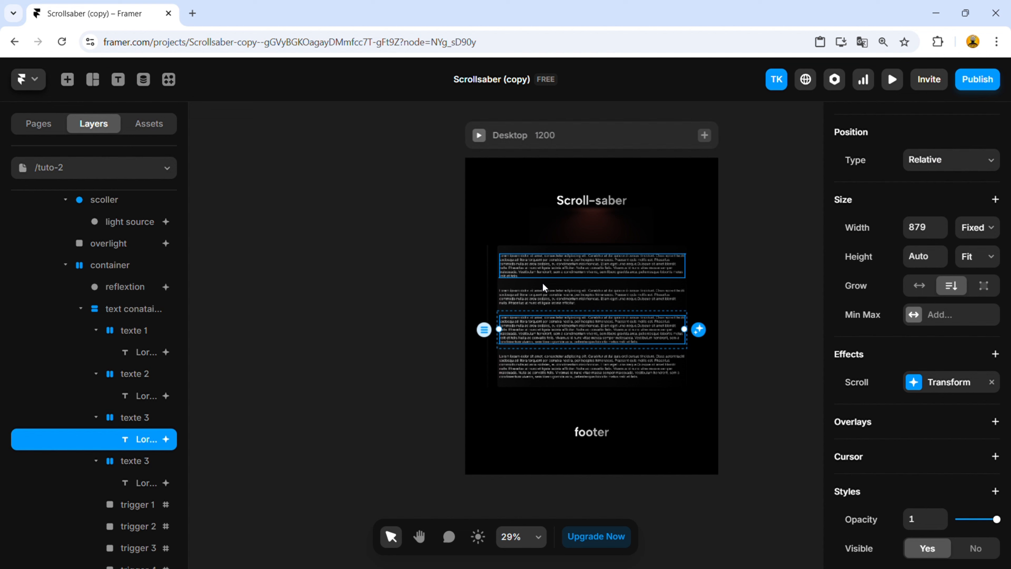
click(542, 367)
scroll(537, 369, up, 5)
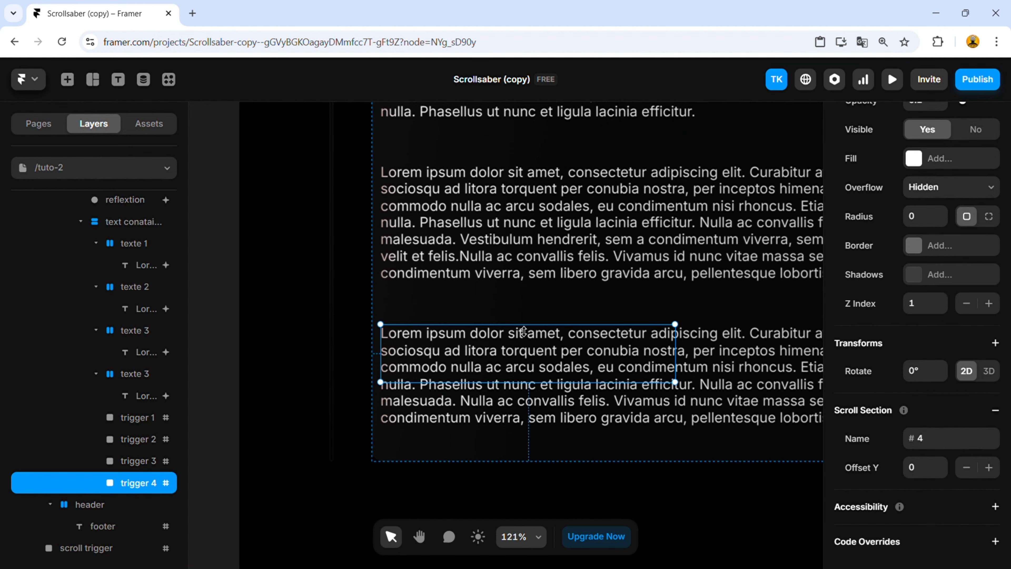
drag(524, 330, 524, 311)
Preview the page and scroll both ways to check when the fourth paragraph lights with the moved trigger.
key(ctrl+p)
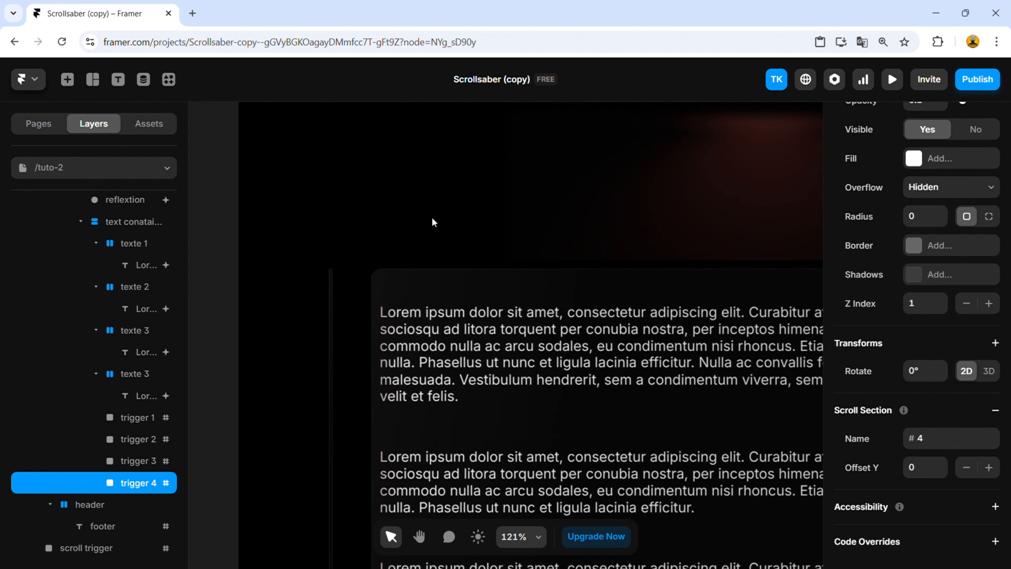
scroll(435, 183, down, 5)
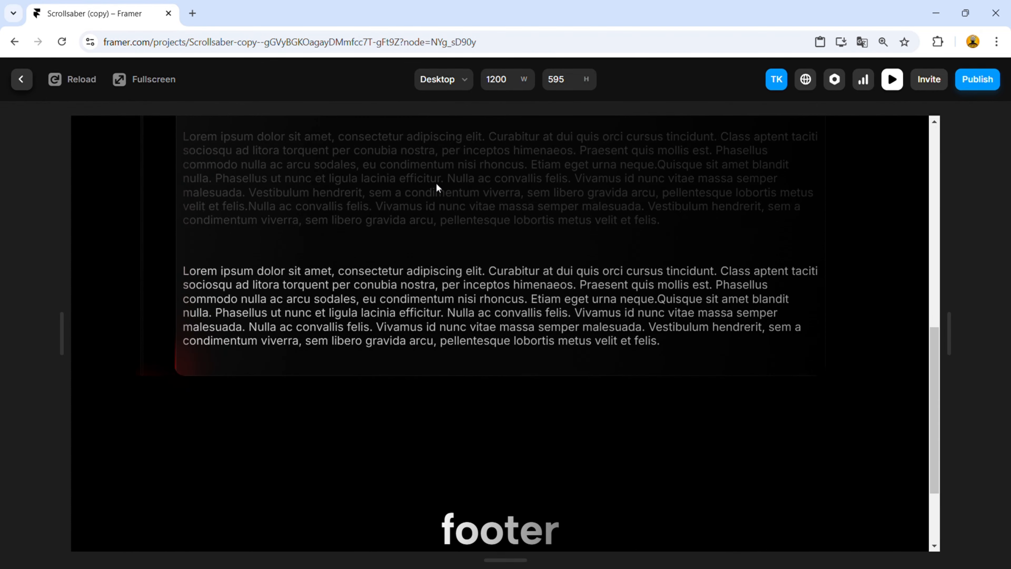
scroll(436, 182, up, 10)
scroll(442, 184, down, 5)
key(ctrl+p)
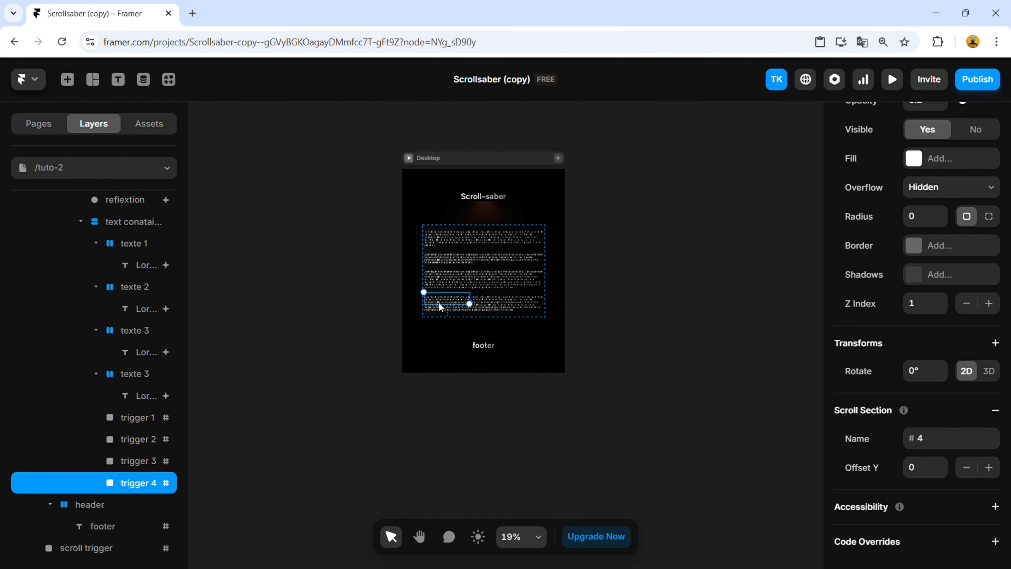
Preview the Desktop page again and scroll down to check the transition between the third and fourth paragraphs.
scroll(439, 306, up, 5)
scroll(438, 247, up, 5)
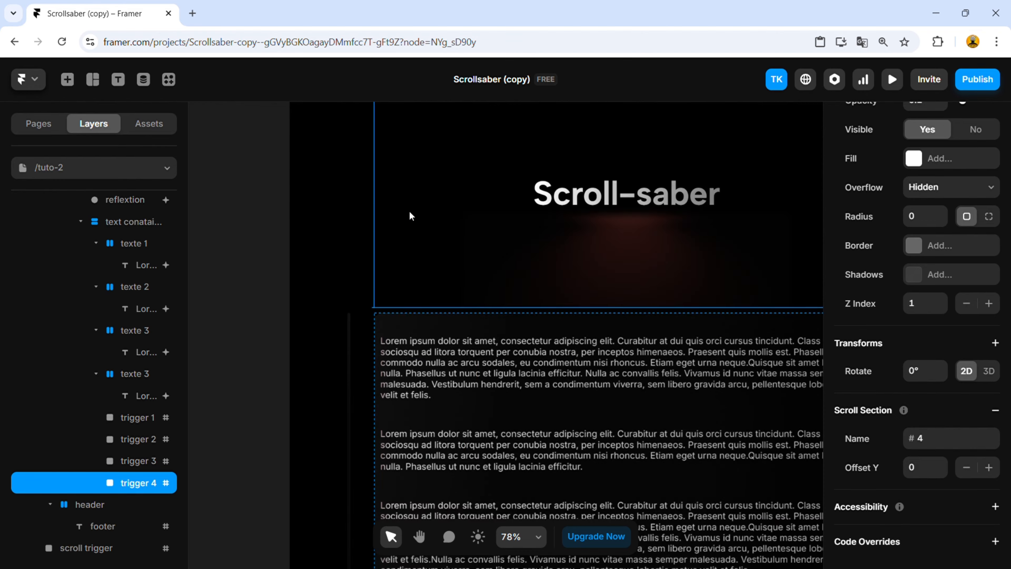
scroll(409, 210, down, 5)
click(379, 145)
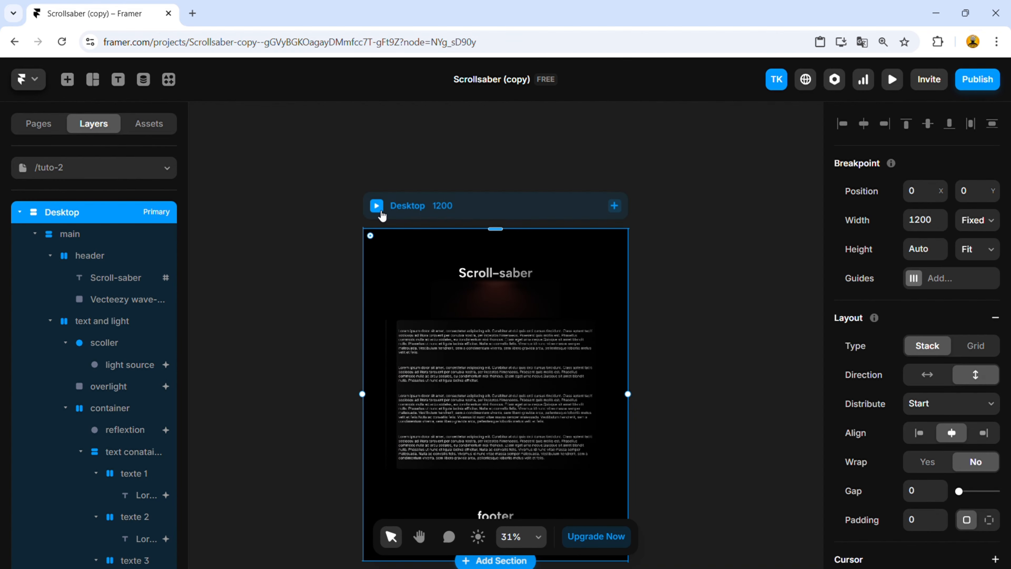
key(ctrl+p)
scroll(424, 278, down, 5)
scroll(424, 275, down, 5)
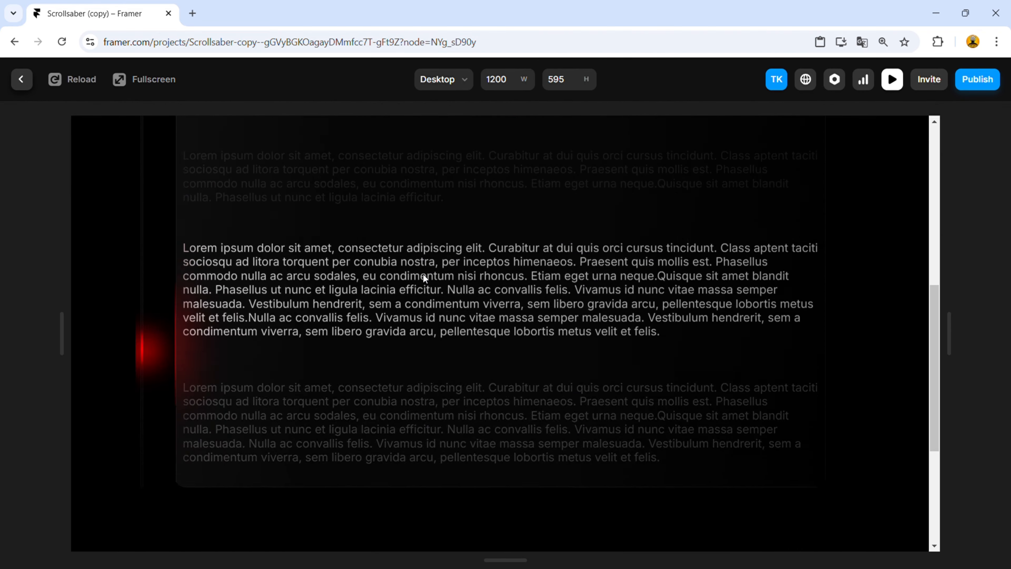